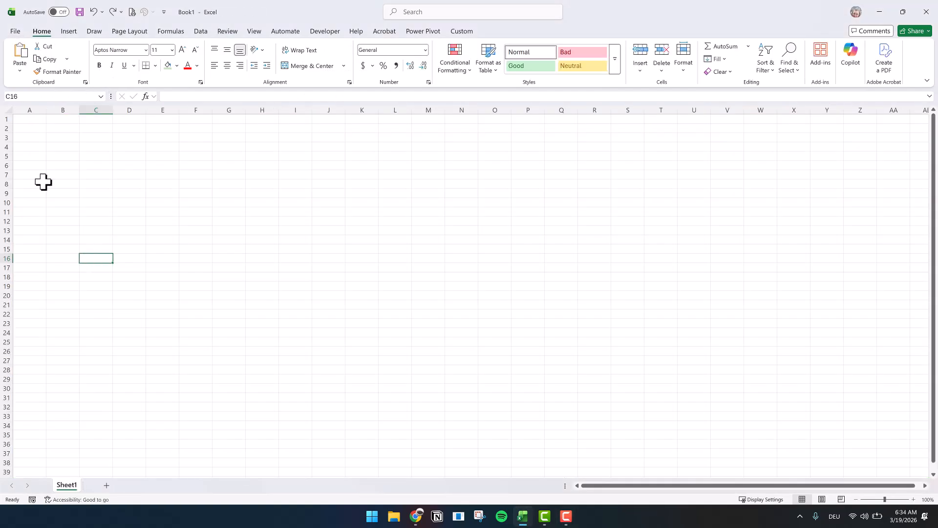
# - Fill the whole worksheet with light green and set its font to Tahoma, size 10
pyautogui.click(9, 110)
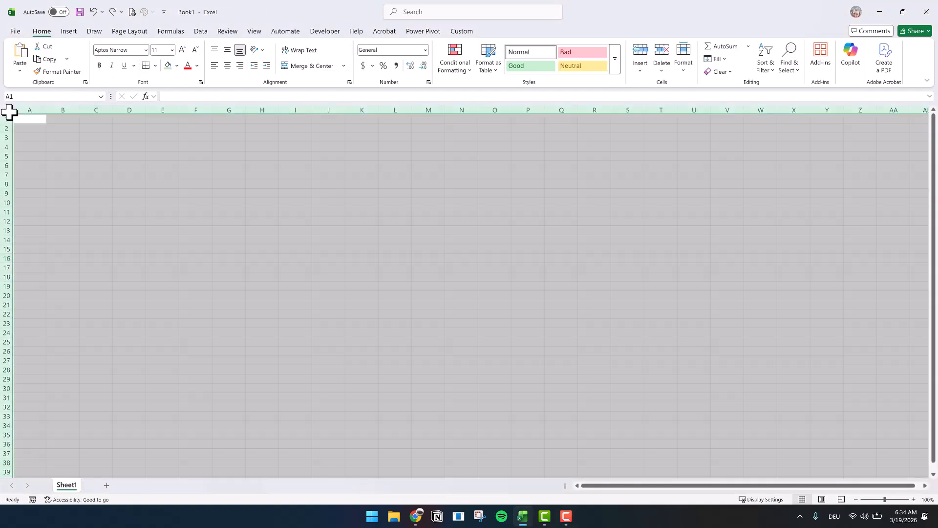
pyautogui.click(168, 65)
pyautogui.click(122, 50)
pyautogui.press('Return')
pyautogui.click(172, 50)
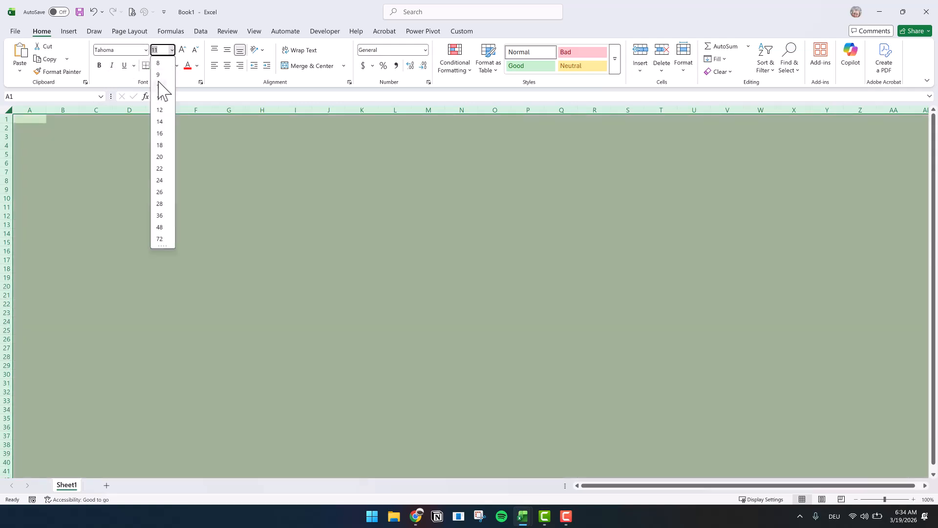
pyautogui.click(160, 86)
# - Set the row height of the entire worksheet to 15
pyautogui.click(684, 61)
pyautogui.click(700, 114)
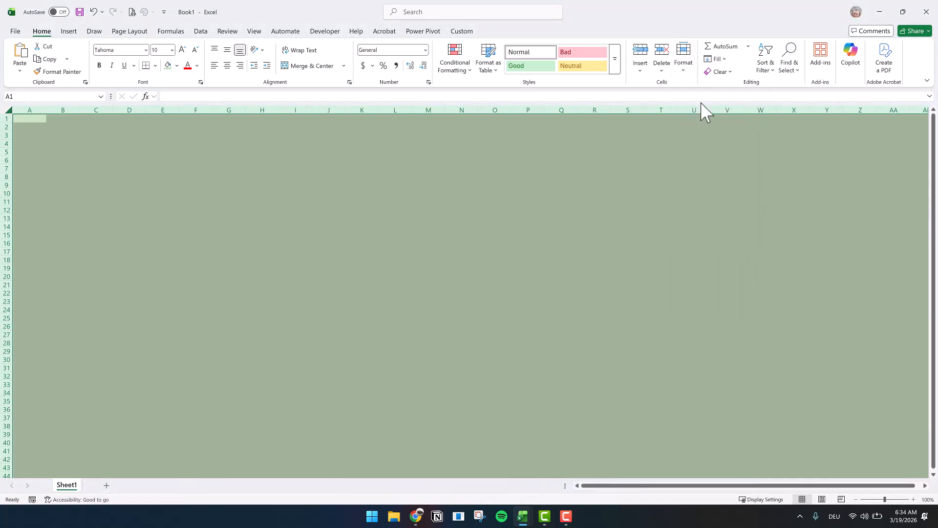
pyautogui.hotkey('alt', 'h')
pyautogui.write('oh15')
pyautogui.press('Return')
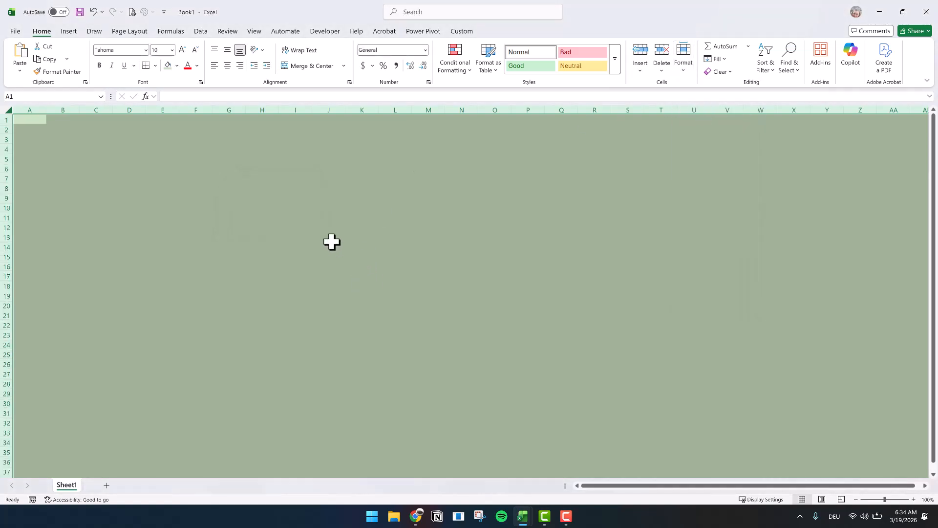
# - Set the height of row 2 to 30
pyautogui.click(9, 130)
pyautogui.rightClick(4, 130)
pyautogui.click(63, 301)
pyautogui.write('30')
pyautogui.press('Return')
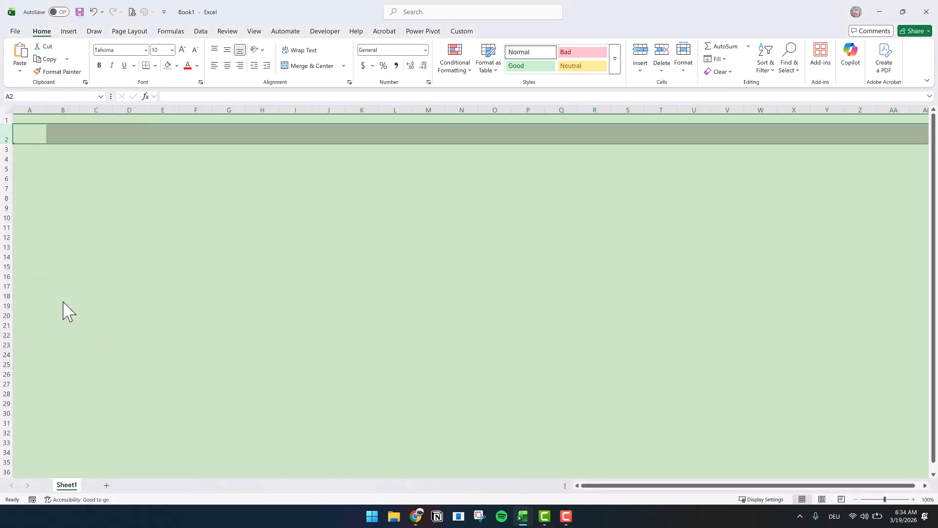
# - Narrow column A to a width of 1
pyautogui.click(28, 109)
pyautogui.rightClick(28, 110)
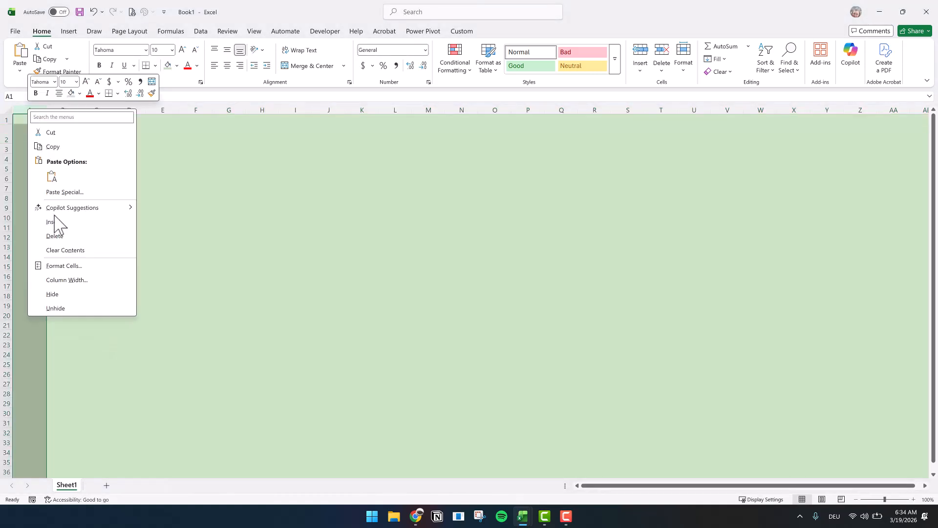
pyautogui.click(66, 278)
pyautogui.write('1')
pyautogui.press('Return')
# - Fill the header cells B2:I2 with the teal theme color
pyautogui.moveTo(34, 134); pyautogui.dragTo(258, 139)
pyautogui.click(176, 66)
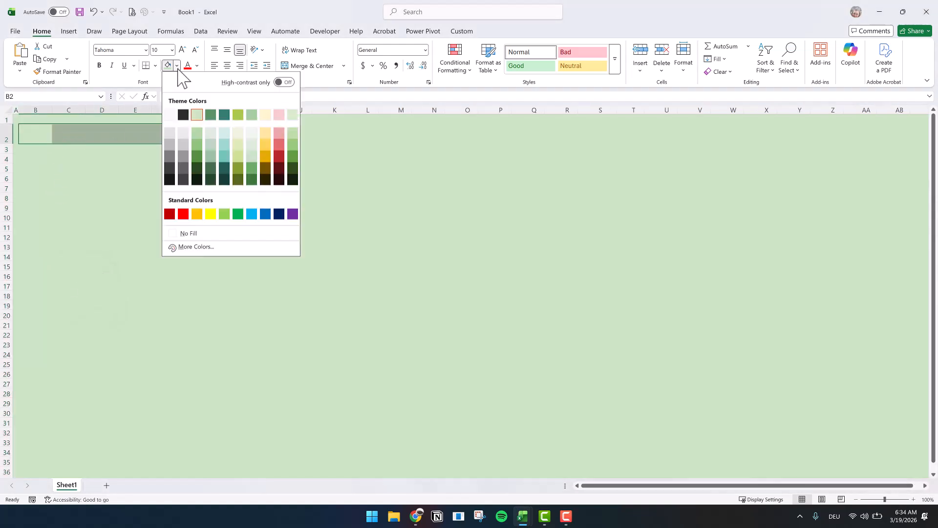
pyautogui.click(223, 114)
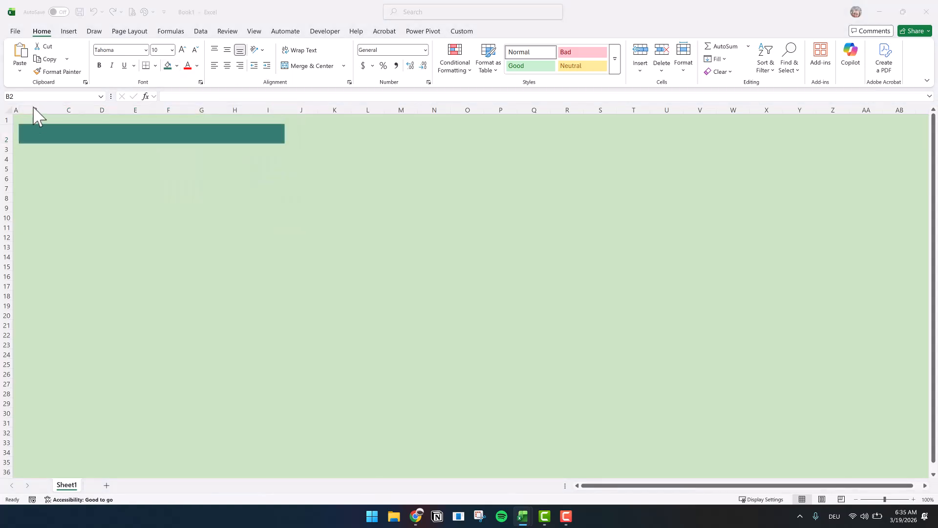
# - Set the width of columns B through I to 20
pyautogui.moveTo(36, 110); pyautogui.dragTo(272, 105)
pyautogui.rightClick(272, 106)
pyautogui.click(315, 277)
pyautogui.write('20')
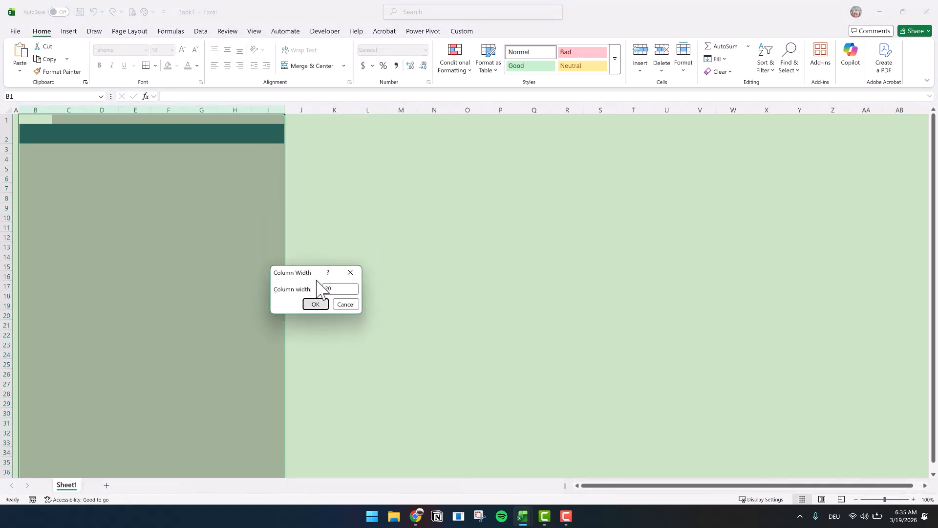
pyautogui.press('Return')
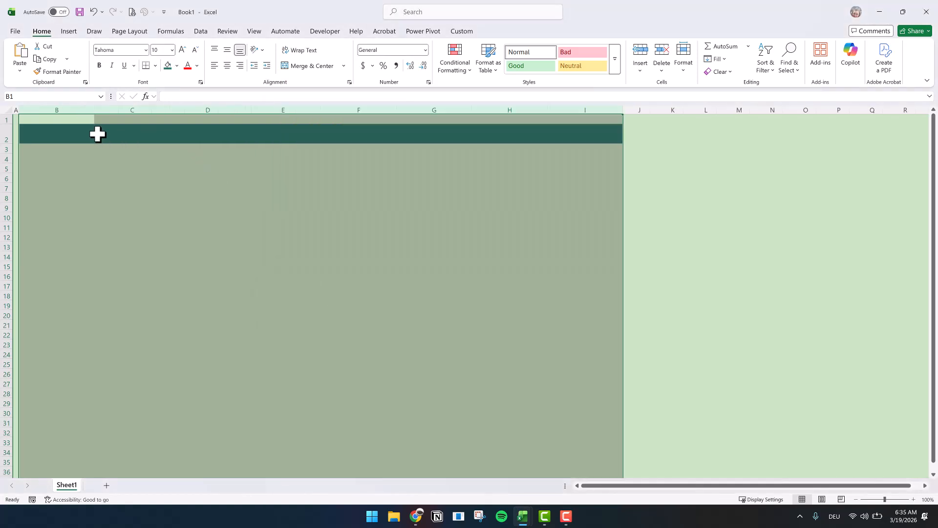
# - Merge and center cells B2:C2 and enter the heading "Payment Method"
pyautogui.moveTo(96, 131); pyautogui.dragTo(110, 133)
pyautogui.click(315, 62)
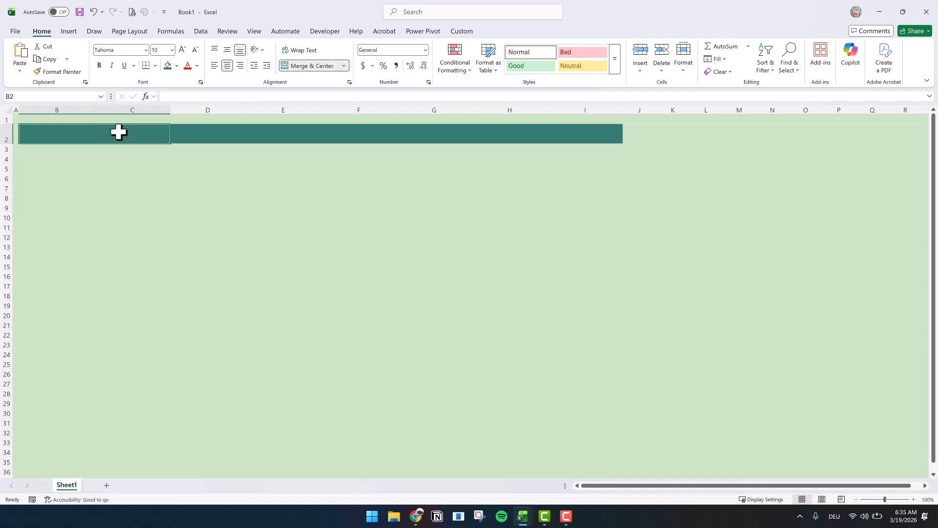
pyautogui.write('Payme')
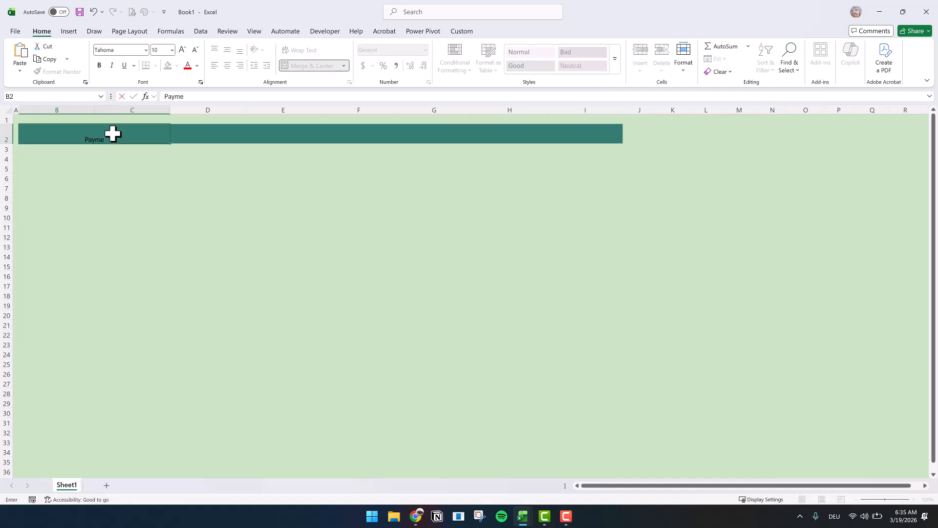
pyautogui.write('nt Method')
pyautogui.press('Return')
# - Format the header row B2:I2 with white bold text, centered horizontally and vertically
pyautogui.moveTo(113, 132); pyautogui.dragTo(601, 132)
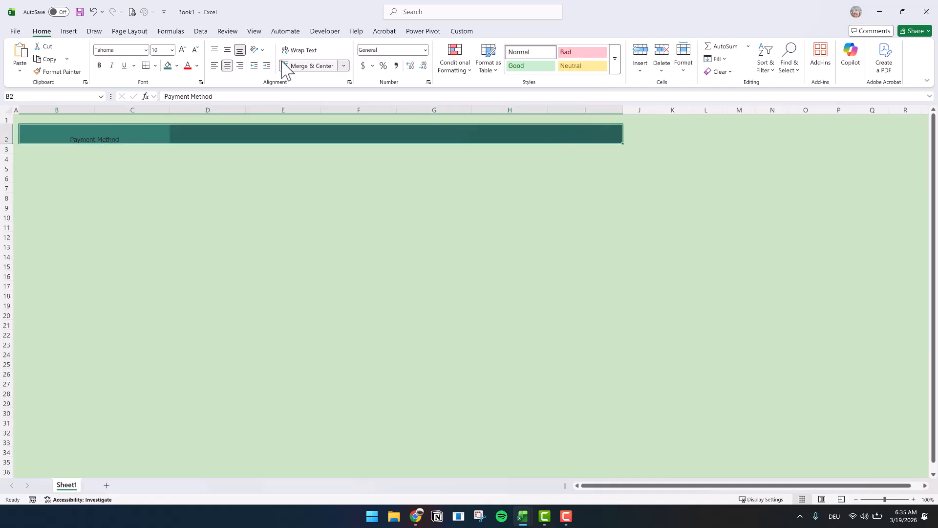
pyautogui.click(198, 66)
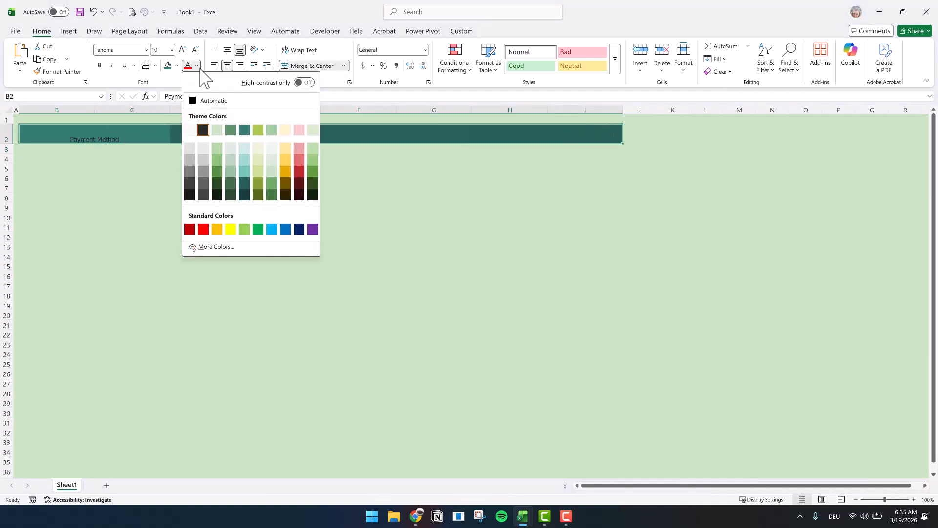
pyautogui.click(190, 130)
pyautogui.click(227, 50)
pyautogui.click(227, 65)
pyautogui.click(227, 65)
pyautogui.click(99, 65)
# - Enter the headings Category, Total, Month, Tax Deductable, Non-Deductable and Total in cells D2 through I2
pyautogui.click(199, 133)
pyautogui.write('Category')
pyautogui.press('Tab')
pyautogui.write('Total')
pyautogui.press('Tab')
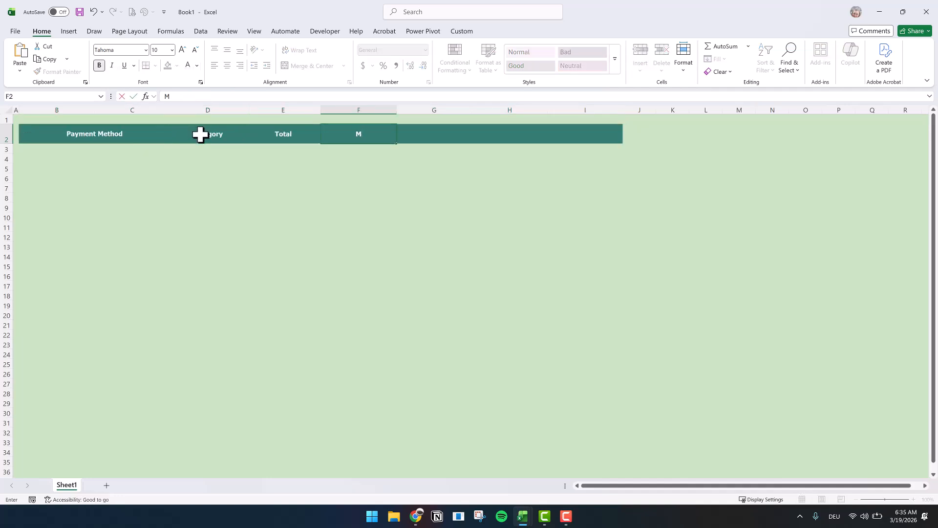
pyautogui.write('Month')
pyautogui.press('Tab')
pyautogui.write('Tax Deductable')
pyautogui.press('Tab')
pyautogui.write('Non-De')
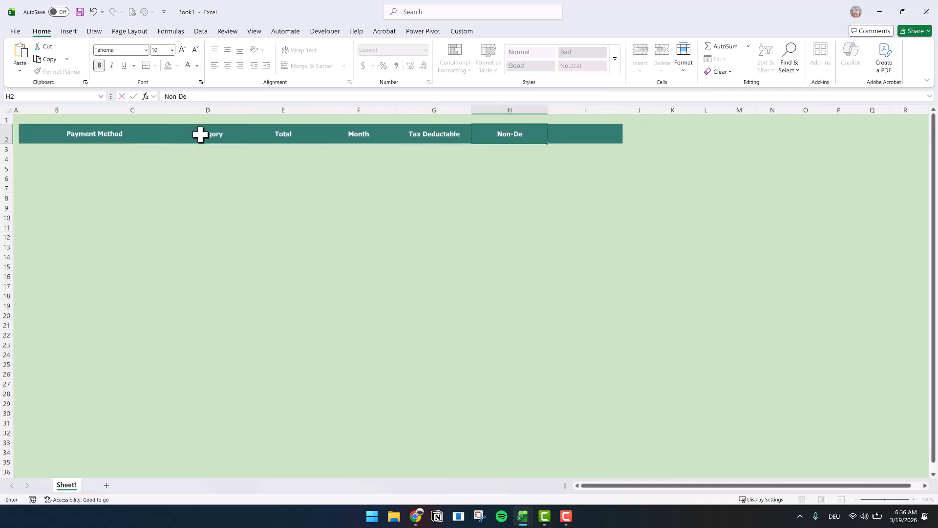
pyautogui.write('ductable')
pyautogui.press('Tab')
pyautogui.write('Total')
# - Add teal inside borders and a thicker teal outline to B2:I14, and outline B2:C14 and D2:E14 the same way
pyautogui.moveTo(162, 137); pyautogui.dragTo(560, 260)
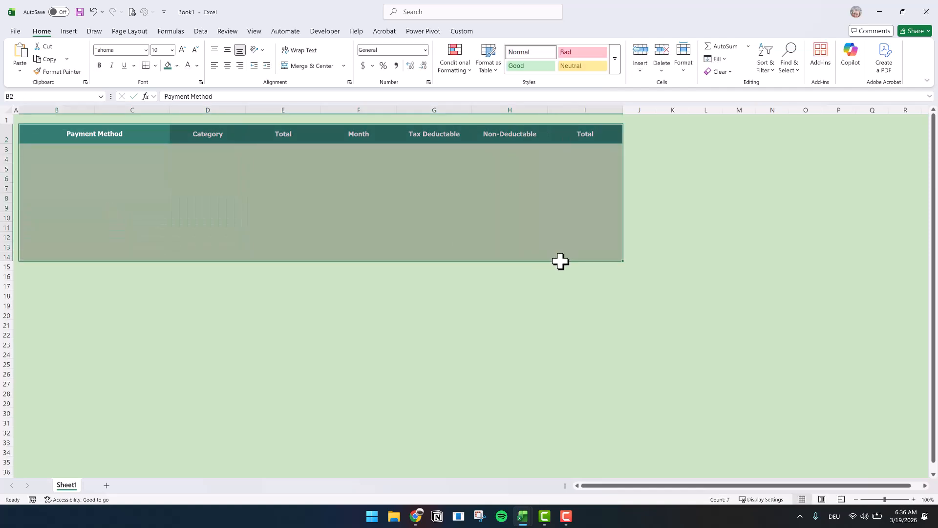
pyautogui.click(156, 65)
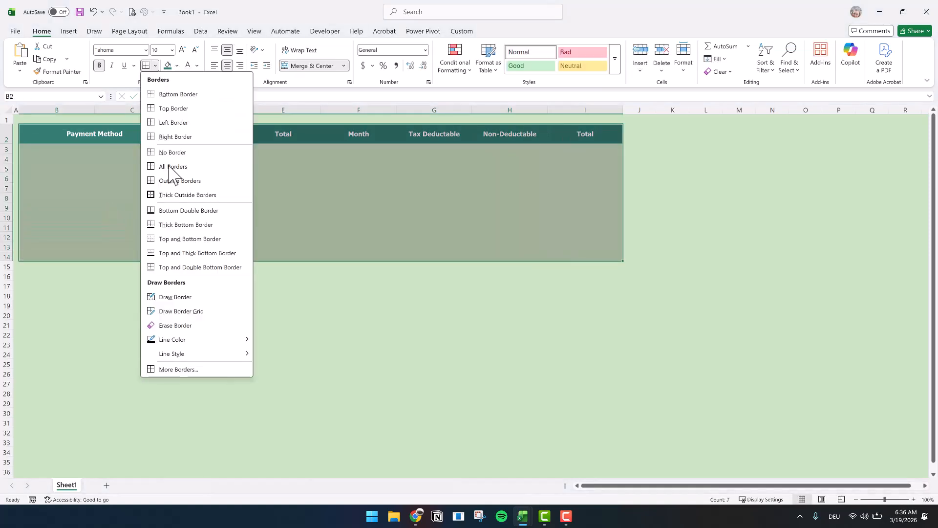
pyautogui.click(179, 369)
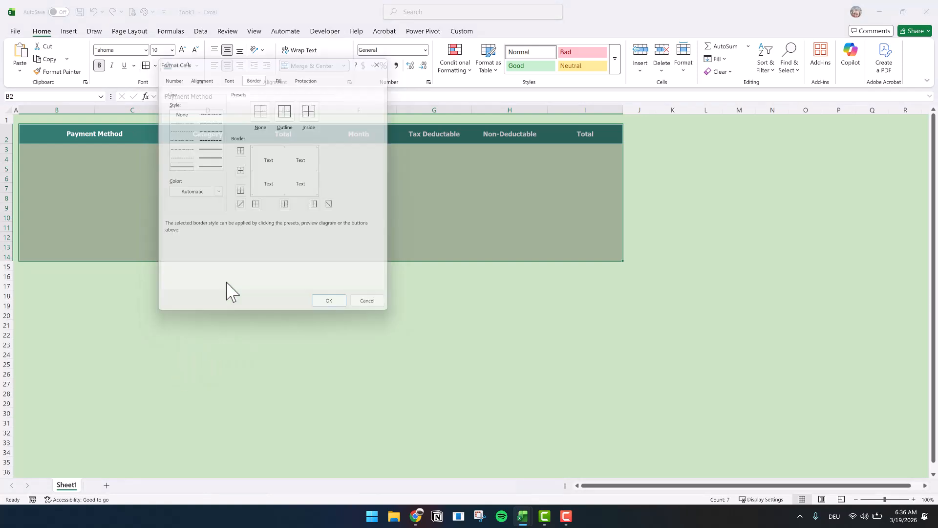
pyautogui.click(213, 193)
pyautogui.click(213, 193)
pyautogui.click(213, 193)
pyautogui.click(227, 236)
pyautogui.click(313, 107)
pyautogui.click(207, 156)
pyautogui.click(287, 108)
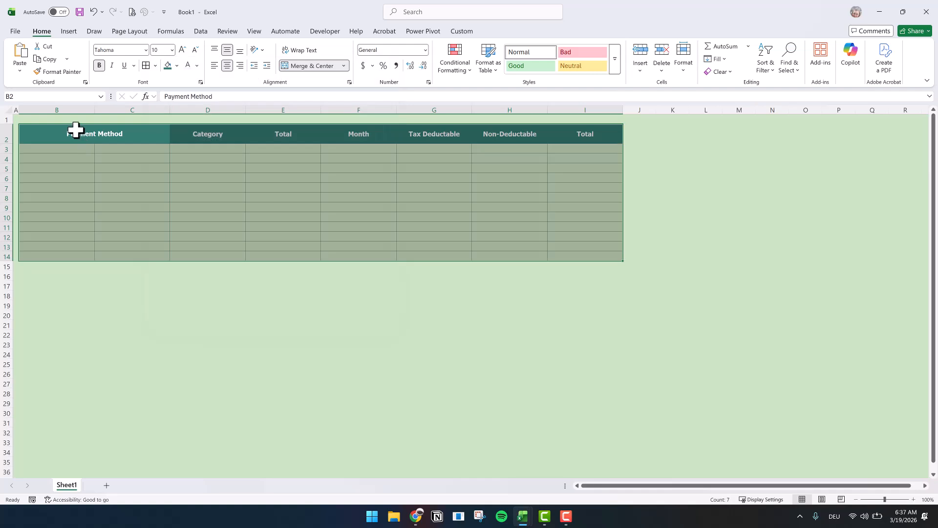
pyautogui.moveTo(75, 130); pyautogui.dragTo(81, 257)
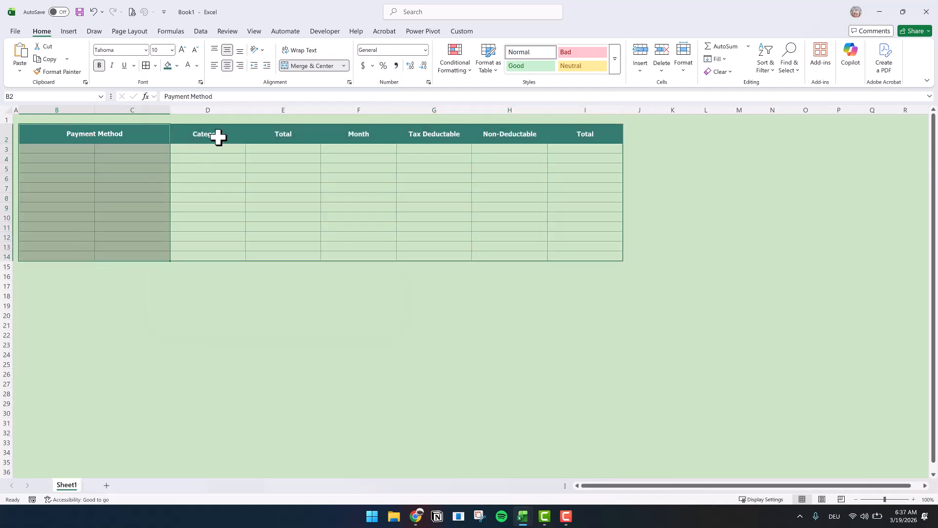
pyautogui.moveTo(218, 136); pyautogui.dragTo(304, 260)
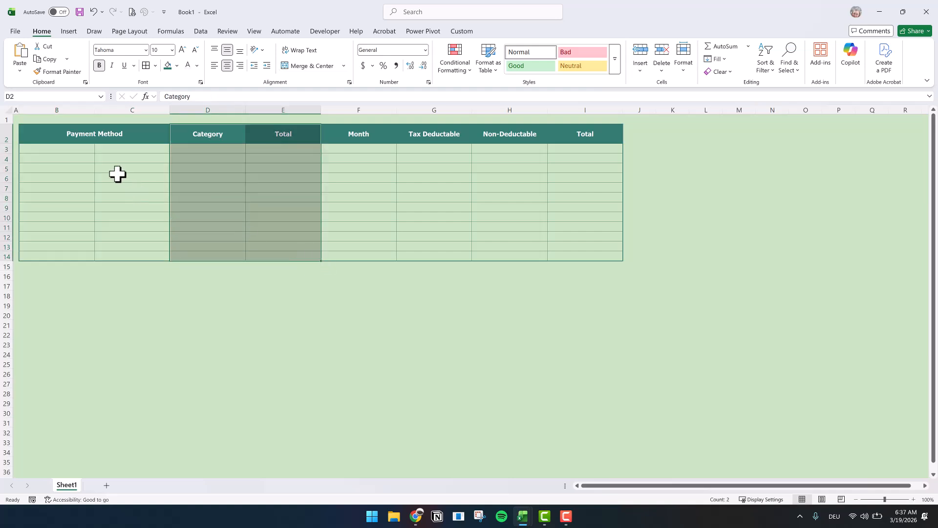
# - Fill the entry cells B3:B14 and D3:D14 with white
pyautogui.moveTo(54, 148); pyautogui.dragTo(53, 258)
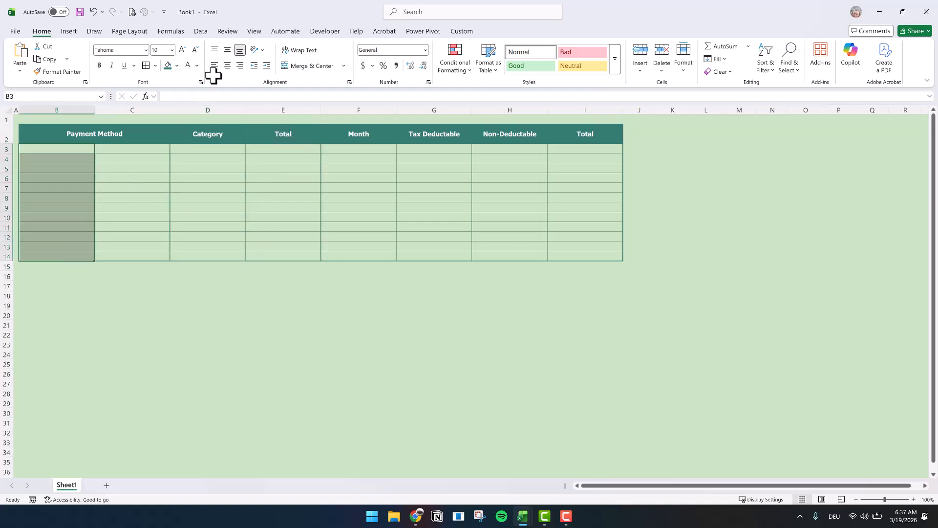
pyautogui.click(177, 65)
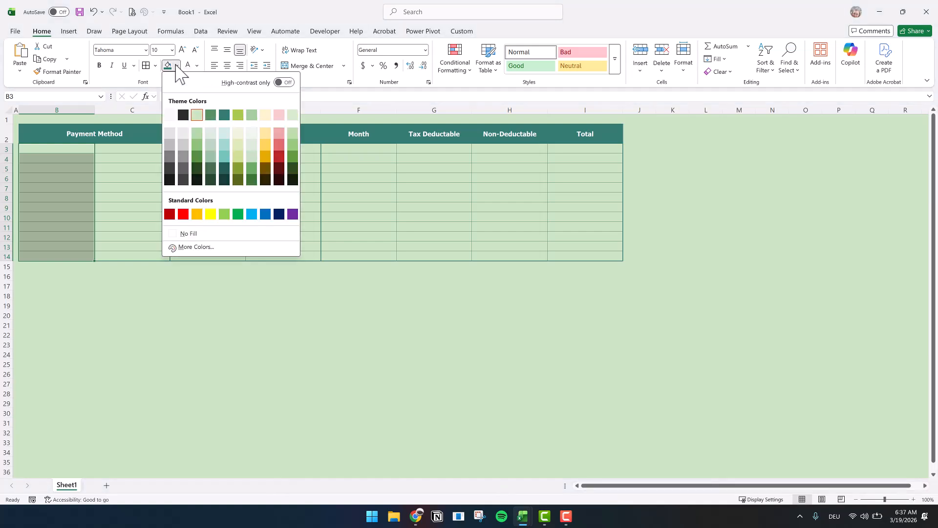
pyautogui.click(170, 116)
pyautogui.moveTo(218, 146); pyautogui.dragTo(205, 254)
pyautogui.press('F4')
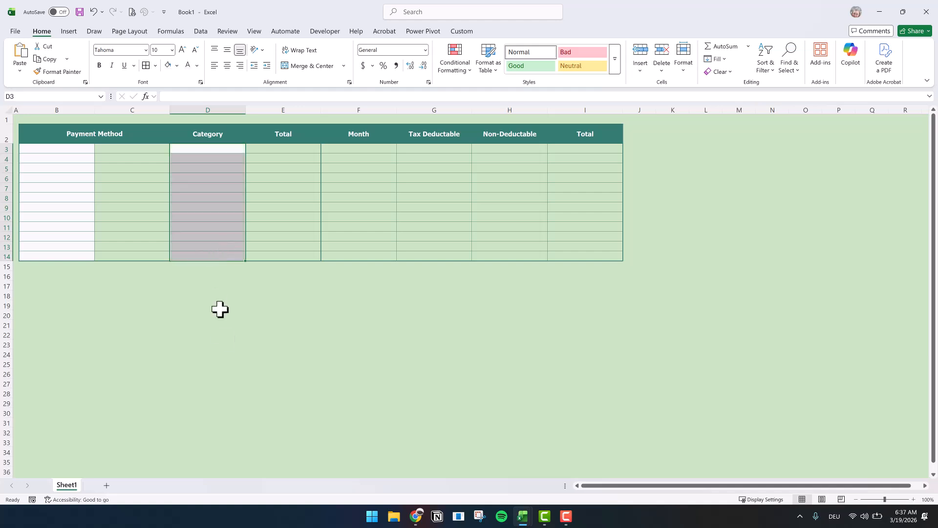
pyautogui.click(226, 343)
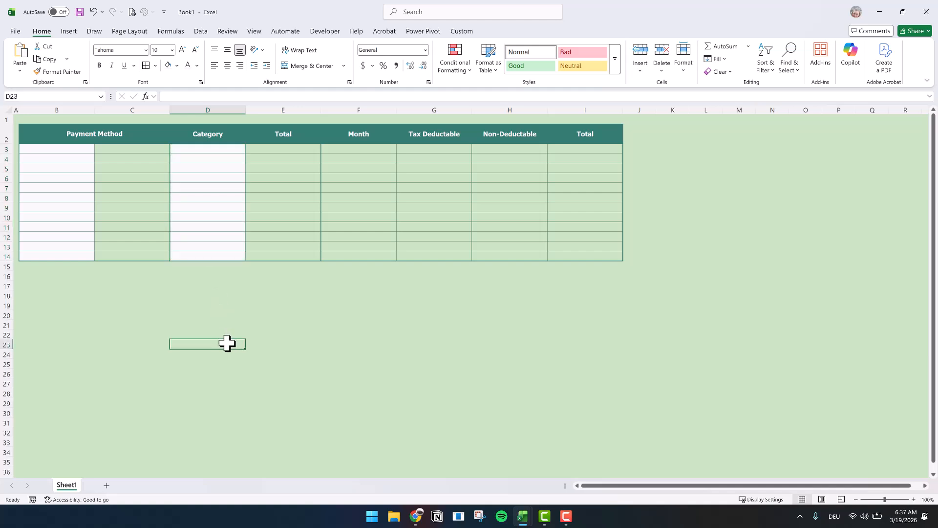
# - List the payment methods Credit Card, Debit Card, Cash, Bank Transfer, Paypal and Other in cells B3 through B8
pyautogui.click(78, 151)
pyautogui.write('Credit Card')
pyautogui.press('Return')
pyautogui.write('Debit Card')
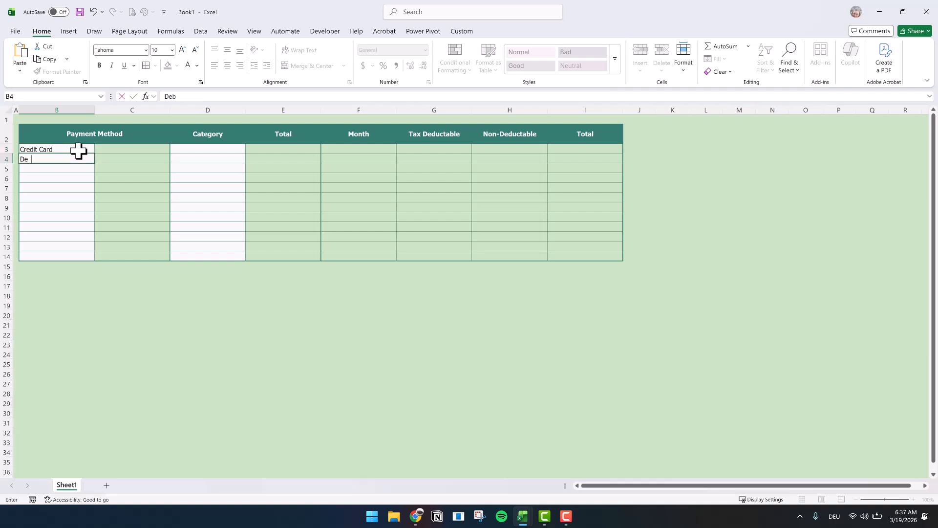
pyautogui.press('Return')
pyautogui.write('Cash')
pyautogui.press('Return')
pyautogui.write('Bank Transfer')
pyautogui.press('Return')
pyautogui.write('pPaypal')
pyautogui.press('Return')
pyautogui.write('Other')
# - List the categories Office Supplies, Software, Marketing, Travel, Meals, Equipment, Utilities, Professional Services, Rent, Insurance, Payroll and Other in D3:D14
pyautogui.click(230, 149)
pyautogui.write('Office Supplies')
pyautogui.press('Return')
pyautogui.write('Software')
pyautogui.press('Return')
pyautogui.write('Marketing')
pyautogui.press('Return')
pyautogui.write('Travel Meals')
pyautogui.press('Return')
pyautogui.write('Equipment')
pyautogui.press('Return')
pyautogui.write('Utilitis')
pyautogui.press('BackSpace')
pyautogui.write('es')
pyautogui.press('Return')
pyautogui.write('Professional Services')
pyautogui.press('Return')
pyautogui.write('Rent Insurance Payroll Other')
# - Number the months 1 to 12 in cells F3:F14 and make the numbers bold
pyautogui.click(339, 151)
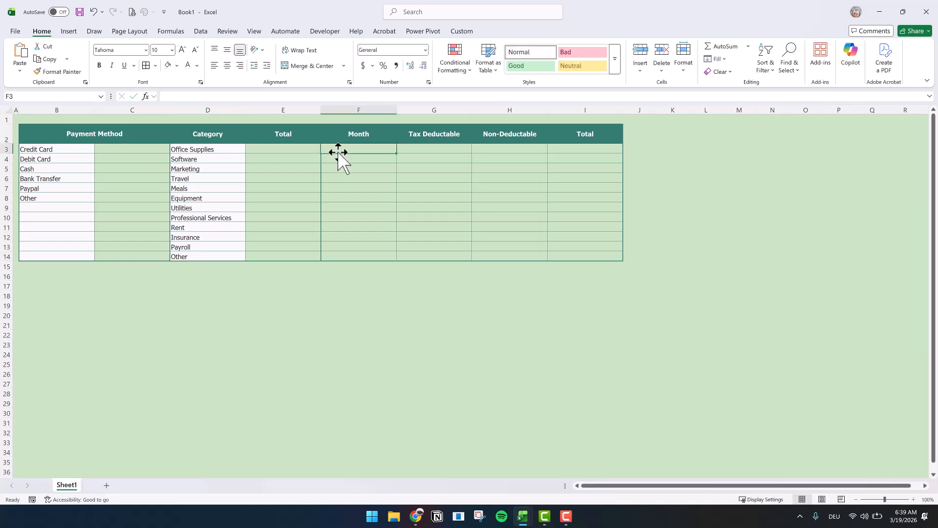
pyautogui.write('1')
pyautogui.press('Return')
pyautogui.write('2')
pyautogui.press('Return')
pyautogui.moveTo(392, 150); pyautogui.dragTo(390, 260)
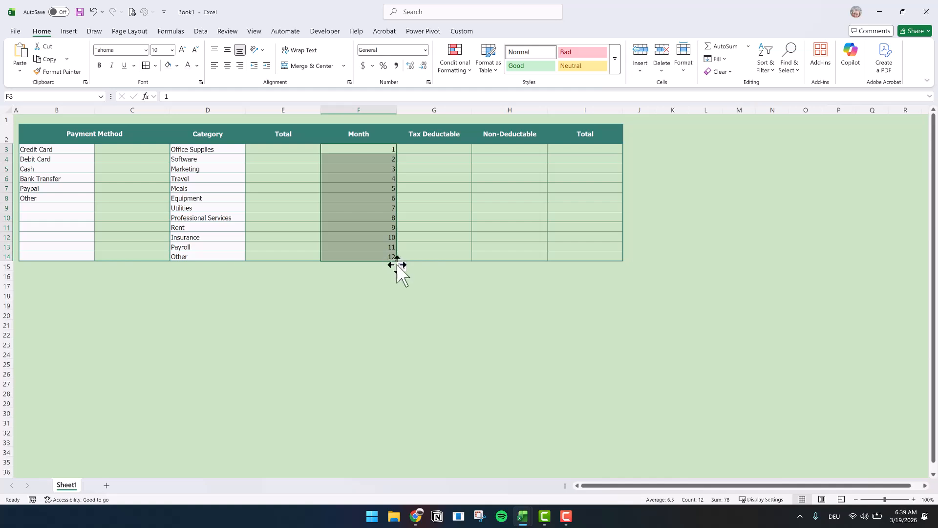
pyautogui.click(402, 267)
pyautogui.click(399, 268)
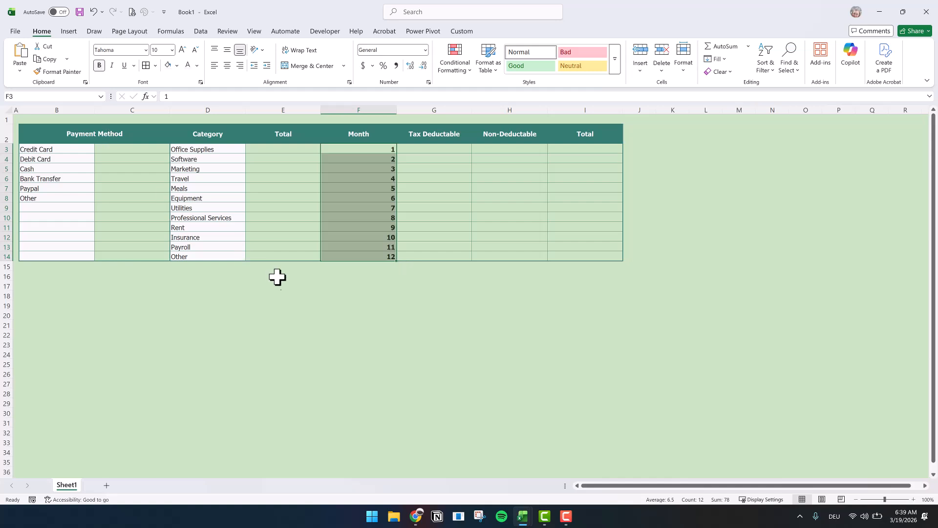
pyautogui.click(284, 301)
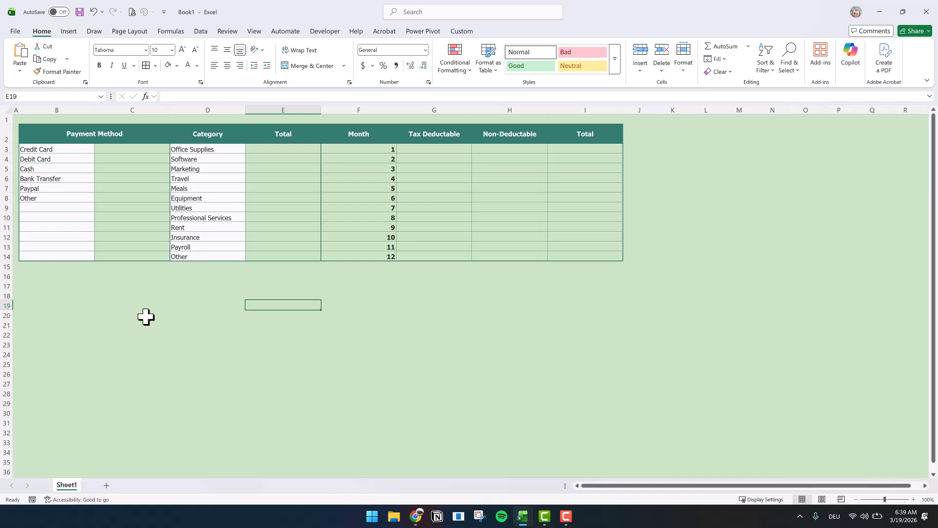
# - Set the height of row 17 to 30
pyautogui.click(4, 287)
pyautogui.rightClick(3, 287)
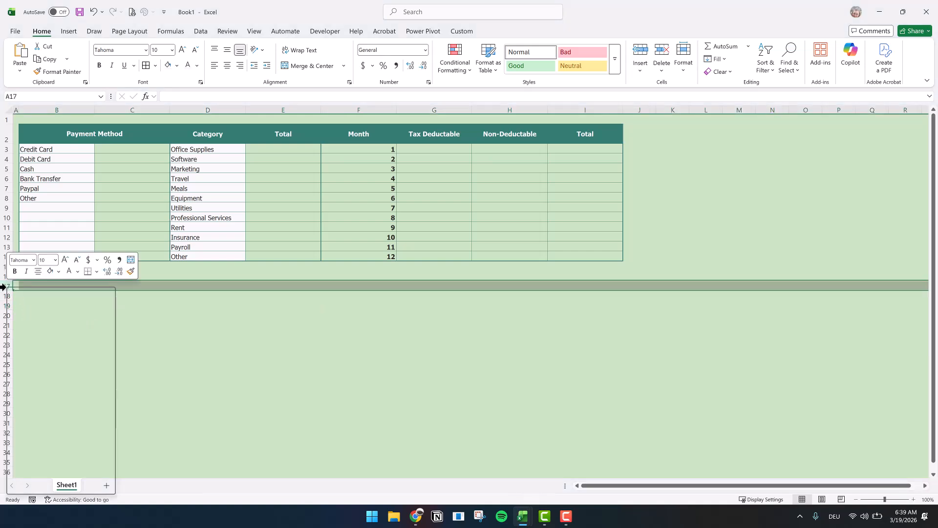
pyautogui.click(44, 455)
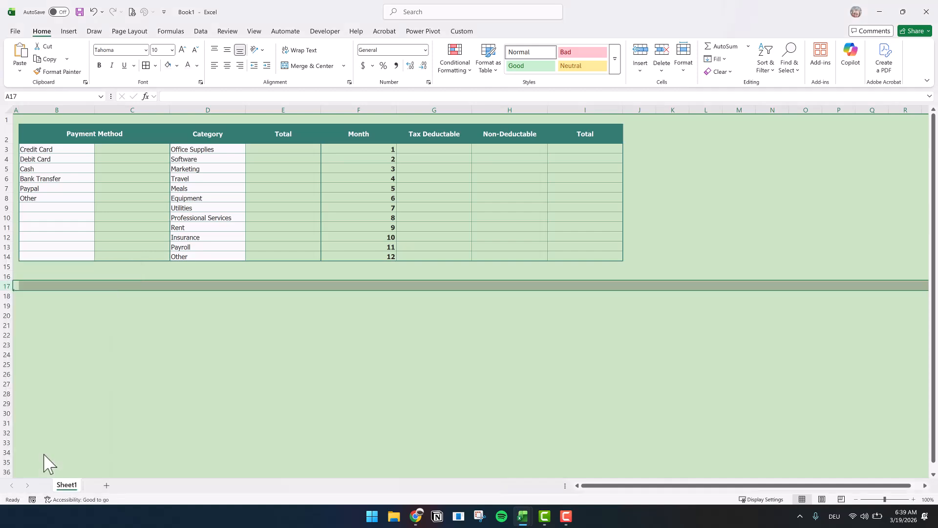
pyautogui.write('30')
pyautogui.click(48, 477)
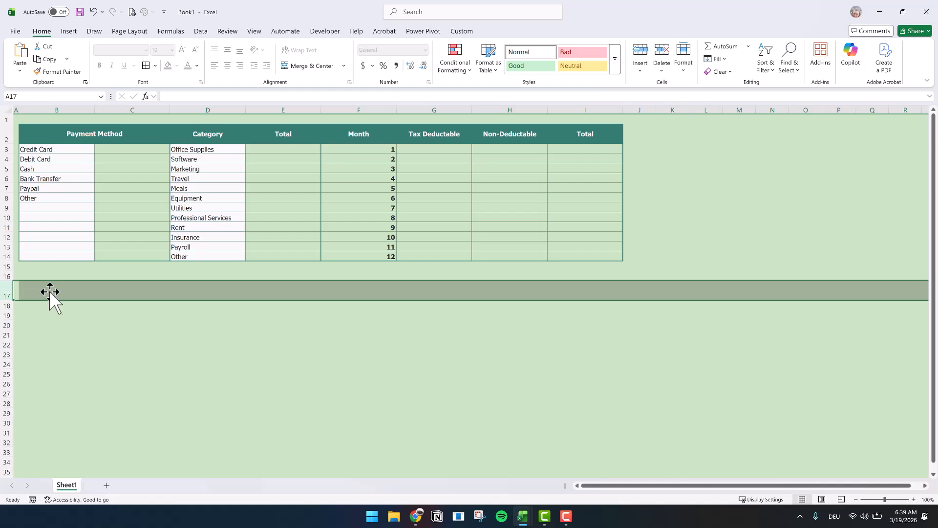
# - Fill cells B17:K17 with the dark teal theme colour and format their text as bold white
pyautogui.moveTo(33, 289); pyautogui.dragTo(668, 291)
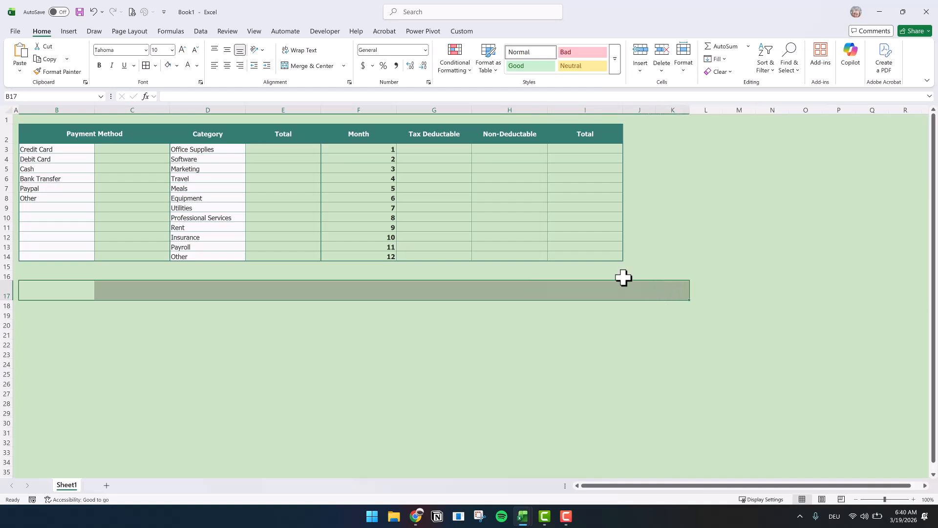
pyautogui.click(177, 65)
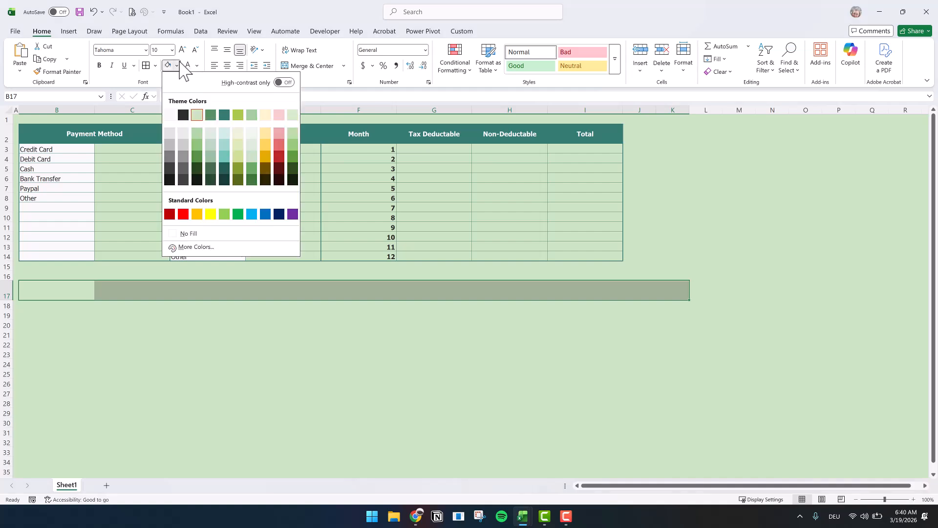
pyautogui.click(225, 114)
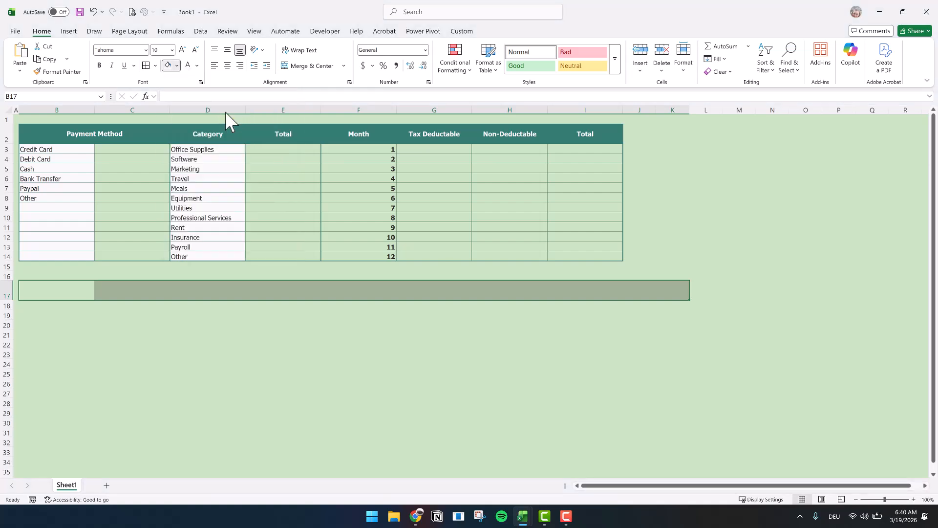
pyautogui.click(100, 65)
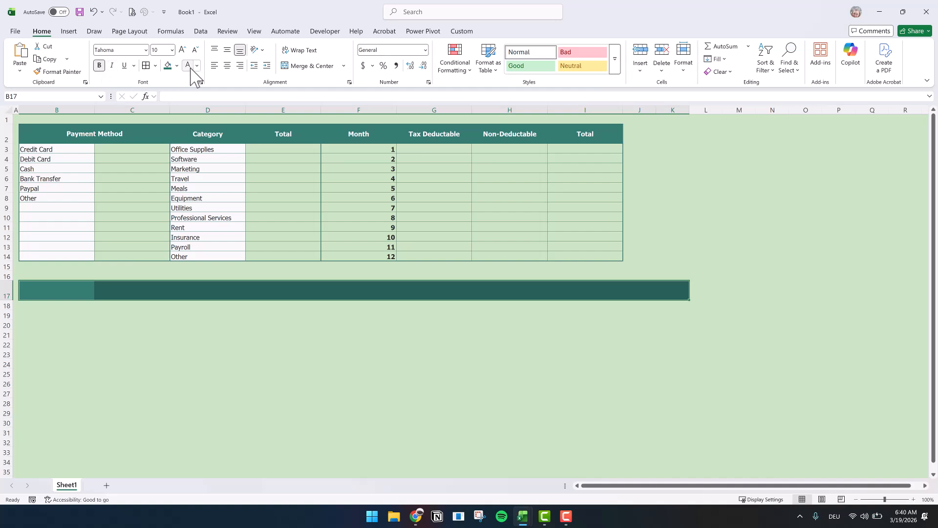
# - Set the width of column K to 30
pyautogui.click(674, 110)
pyautogui.rightClick(674, 104)
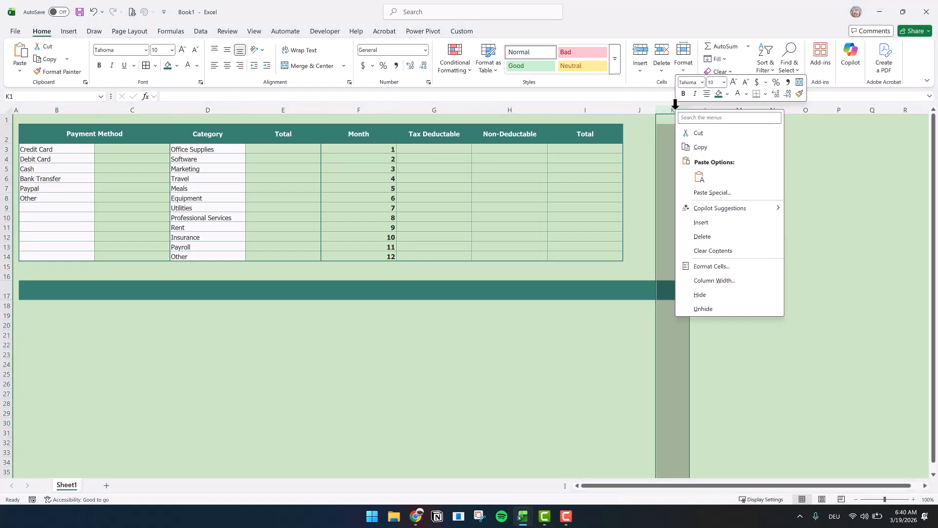
pyautogui.click(708, 281)
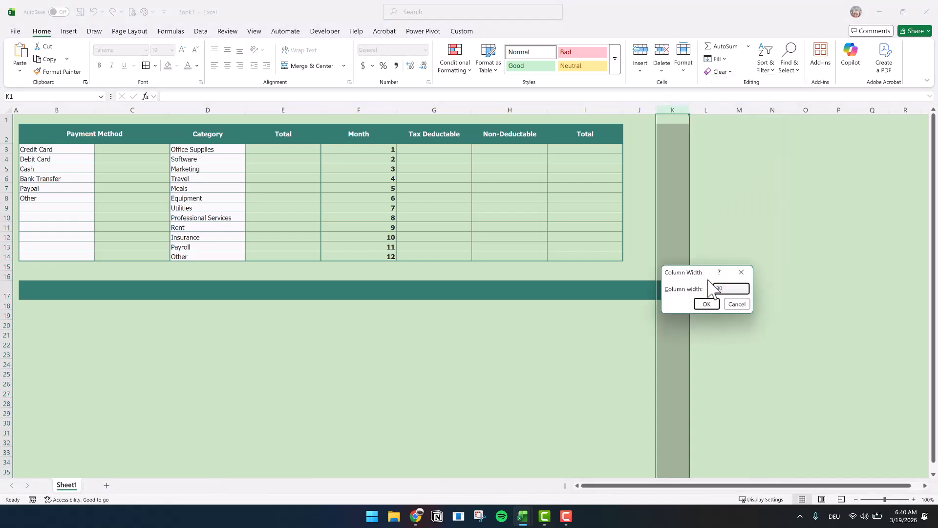
pyautogui.press('Return')
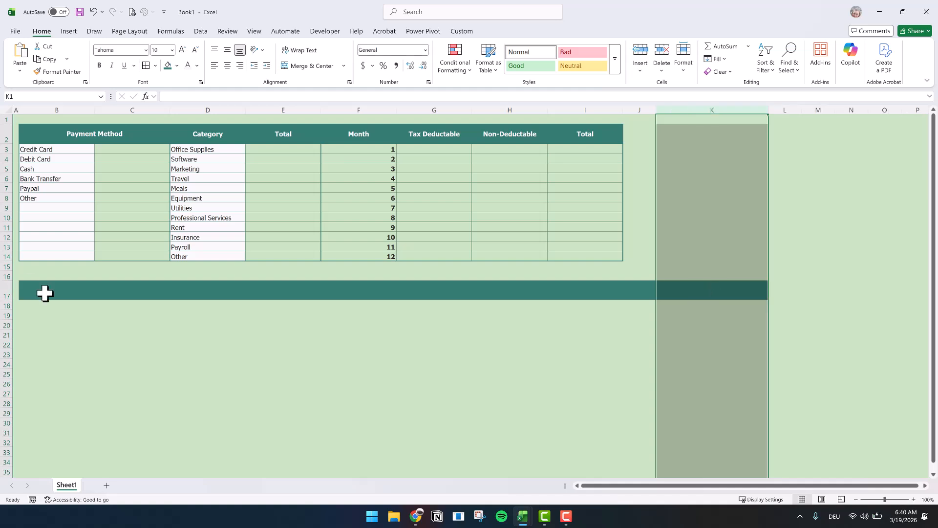
# - Enter the headers Date, Vendor, Description, Category, Payment Method and Amount in B17:G17, with Payment Method split over two lines
pyautogui.click(45, 293)
pyautogui.write('Date')
pyautogui.press('Tab')
pyautogui.write('Vendor')
pyautogui.press('Tab')
pyautogui.write('Description')
pyautogui.press('Tab')
pyautogui.write('Category')
pyautogui.press('Tab')
pyautogui.write('Payment')
pyautogui.hotkey('alt', 'Return')
pyautogui.write('Method')
pyautogui.press('Tab')
pyautogui.write('Amount')
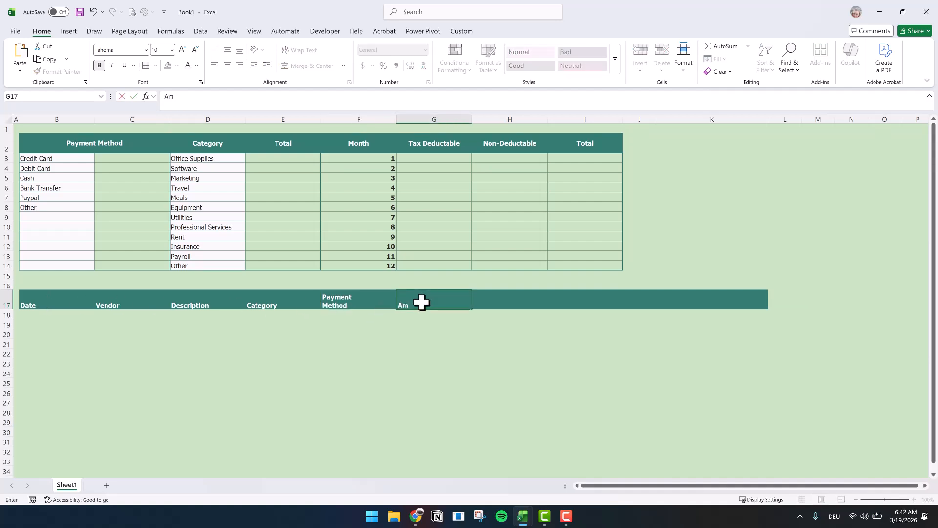
pyautogui.press('Tab')
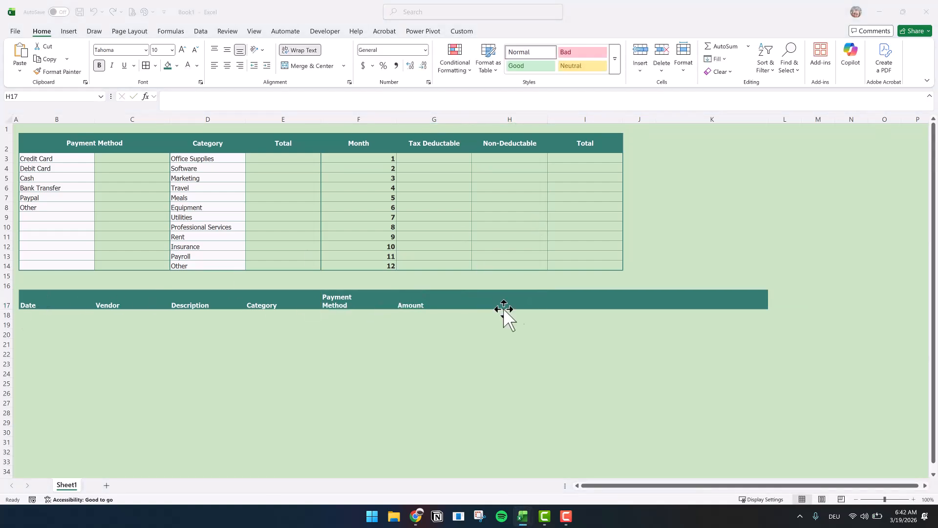
# - Enter the headers Tax Deductible, Receipt, Month and Notes in H17:K17, with Tax Deductible split over two lines
pyautogui.click(501, 302)
pyautogui.click(500, 302)
pyautogui.write('Tax')
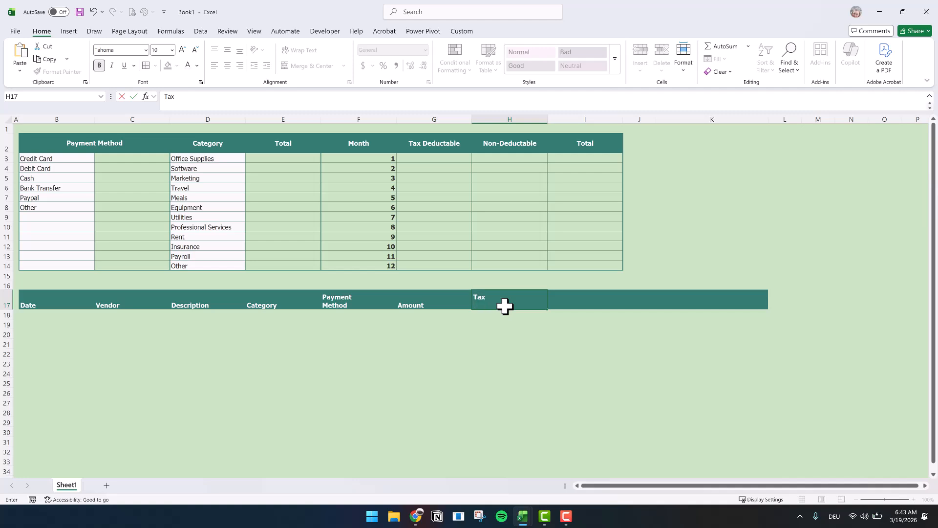
pyautogui.press('Tab')
pyautogui.write('Receipt')
pyautogui.press('Tab')
pyautogui.write('Month')
pyautogui.press('Tab')
pyautogui.write('Notes')
pyautogui.press('Return')
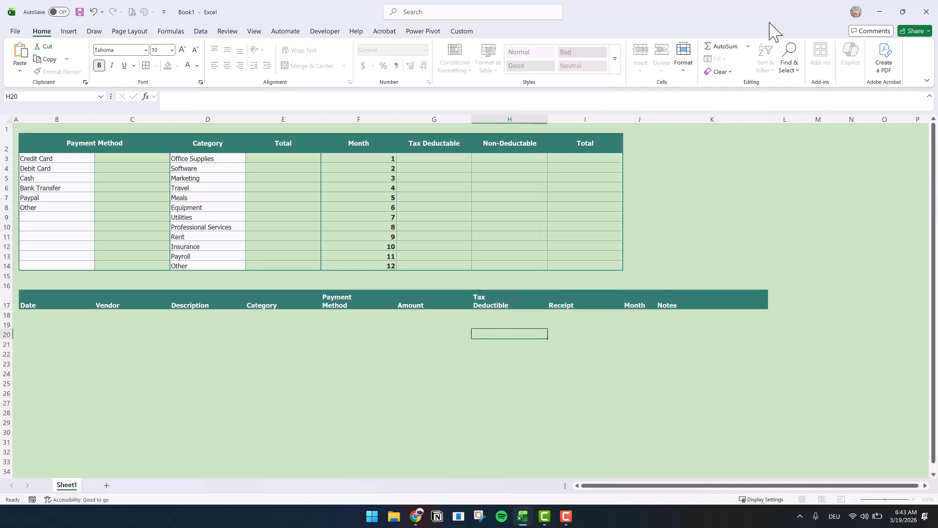
# - Center the headers in B17:K17 both horizontally and vertically
pyautogui.click(32, 301)
pyautogui.moveTo(32, 302); pyautogui.dragTo(740, 303)
pyautogui.click(227, 65)
pyautogui.click(227, 50)
pyautogui.click(215, 353)
# - Fill the expense entry range B18:K76 with white
pyautogui.moveTo(29, 314); pyautogui.dragTo(708, 419)
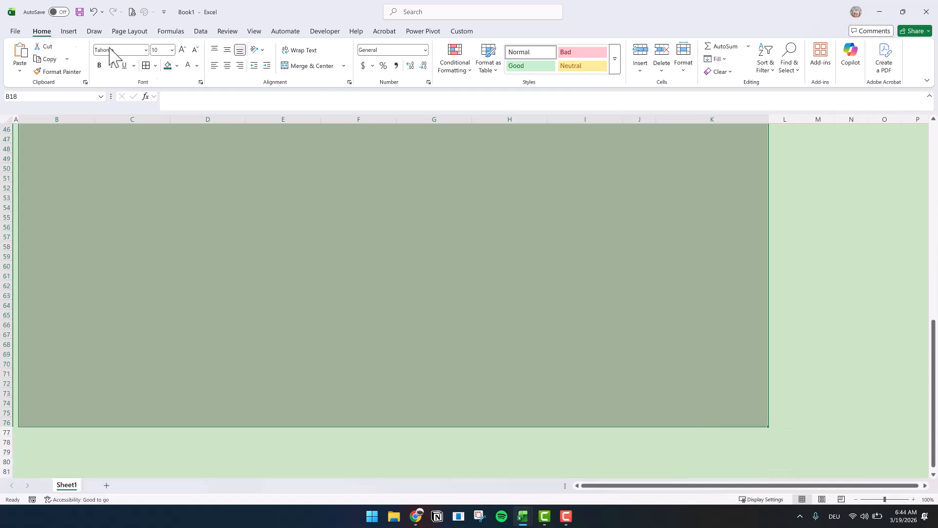
pyautogui.click(177, 66)
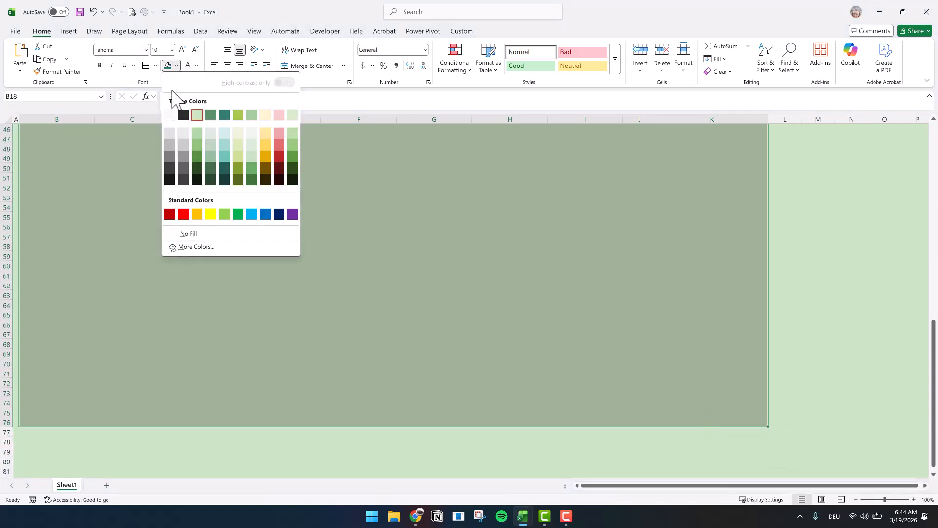
pyautogui.click(170, 115)
# - Add dark teal borders to B18:K76, with thin inside lines and a thicker outline
pyautogui.click(156, 65)
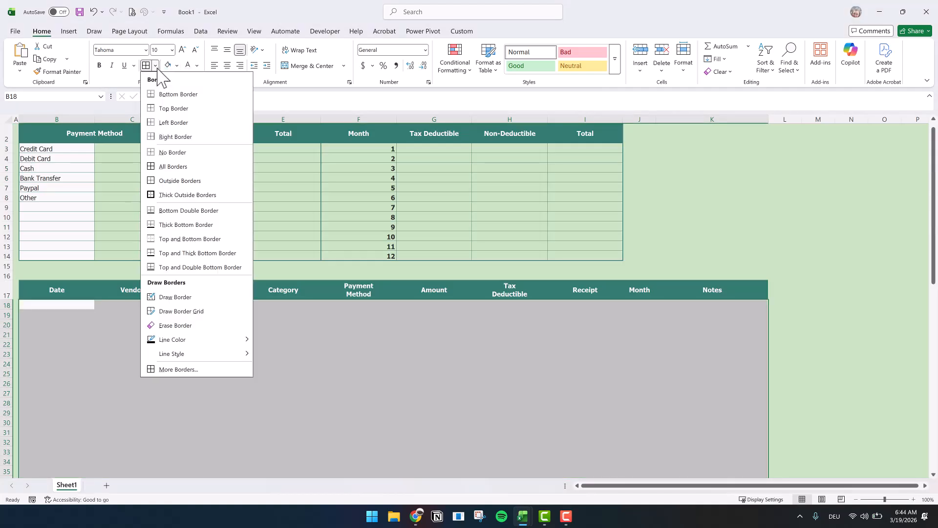
pyautogui.click(169, 369)
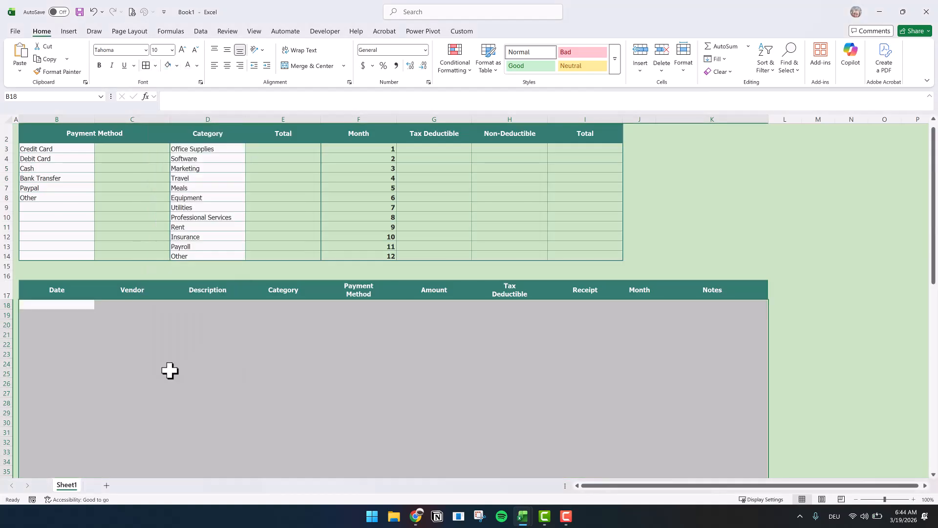
pyautogui.click(216, 193)
pyautogui.click(226, 235)
pyautogui.click(313, 112)
pyautogui.click(208, 157)
pyautogui.click(287, 107)
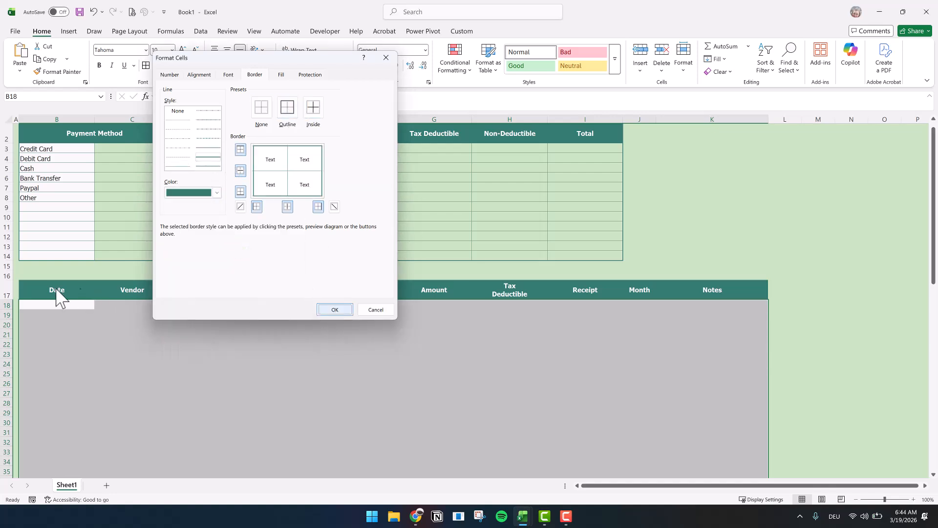
pyautogui.moveTo(49, 290); pyautogui.dragTo(743, 289)
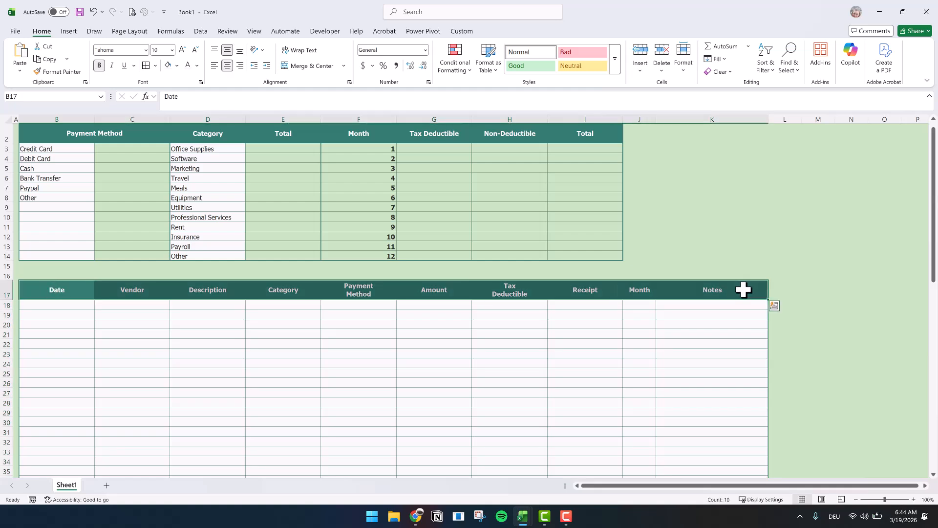
pyautogui.click(664, 344)
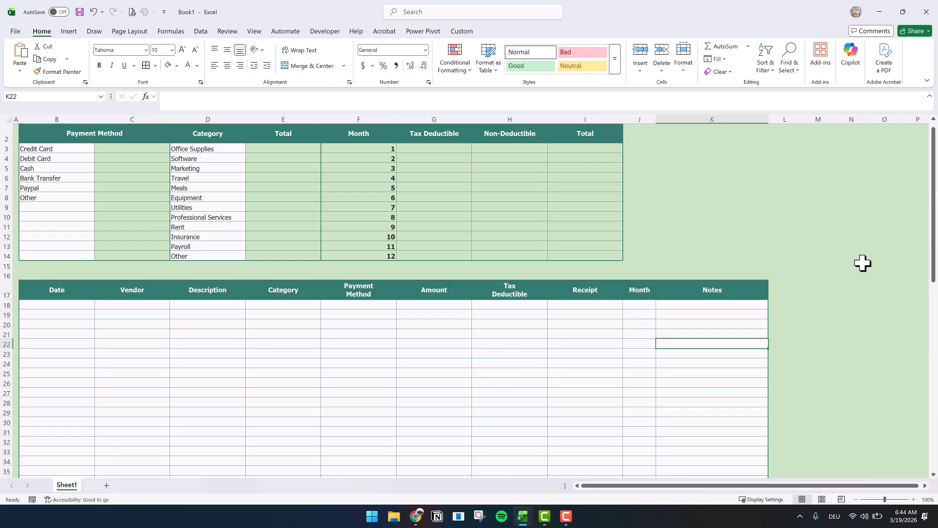
# - Fill the Month column cells J18:J76 with the light green background colour
pyautogui.moveTo(931, 166); pyautogui.dragTo(928, 279)
pyautogui.moveTo(926, 328); pyautogui.dragTo(928, 367)
pyautogui.moveTo(639, 454); pyautogui.dragTo(639, 314)
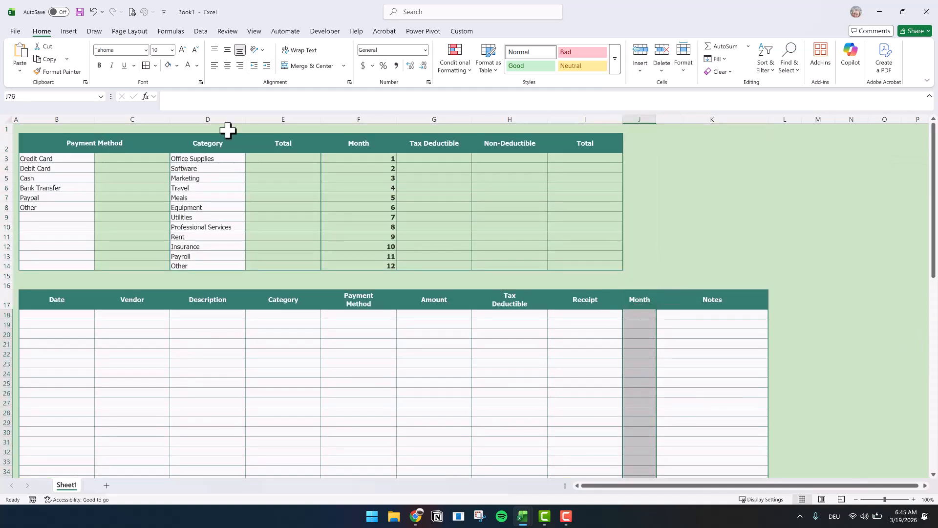
pyautogui.click(177, 65)
pyautogui.click(200, 122)
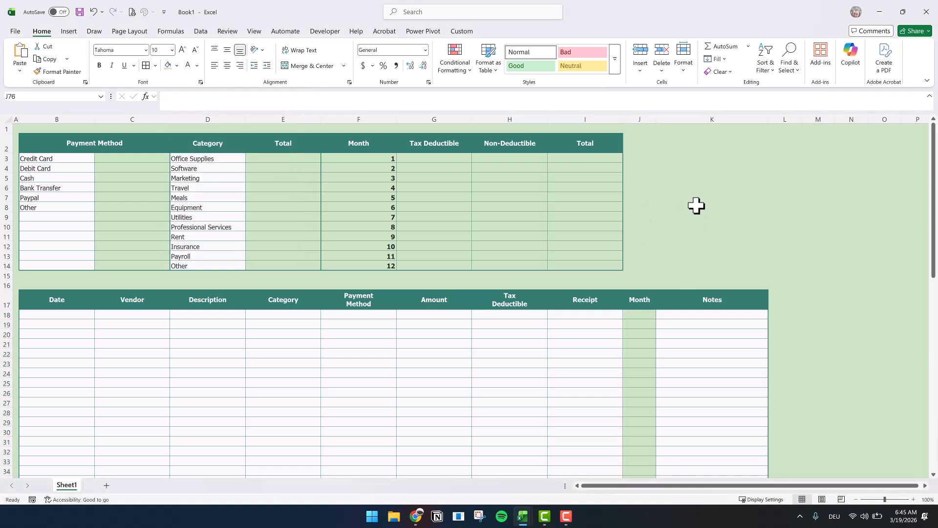
pyautogui.scroll(-19, 696, 205)
pyautogui.click(697, 206)
pyautogui.click(453, 333)
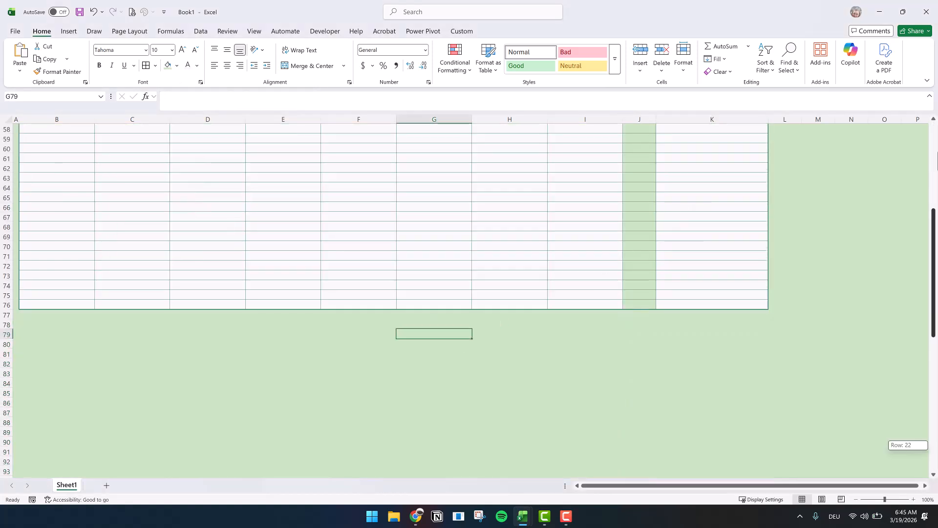
# - Add a dropdown list validation to the Payment Method cells F18:F76, using =$B$3:$B$14 as the source
pyautogui.scroll(19, 452, 333)
pyautogui.moveTo(937, 160); pyautogui.dragTo(936, 469)
pyautogui.moveTo(369, 297)
pyautogui.mouseDown()
pyautogui.moveTo(403, 2)
pyautogui.moveTo(359, 293)
pyautogui.moveTo(372, 314)
pyautogui.mouseUp()
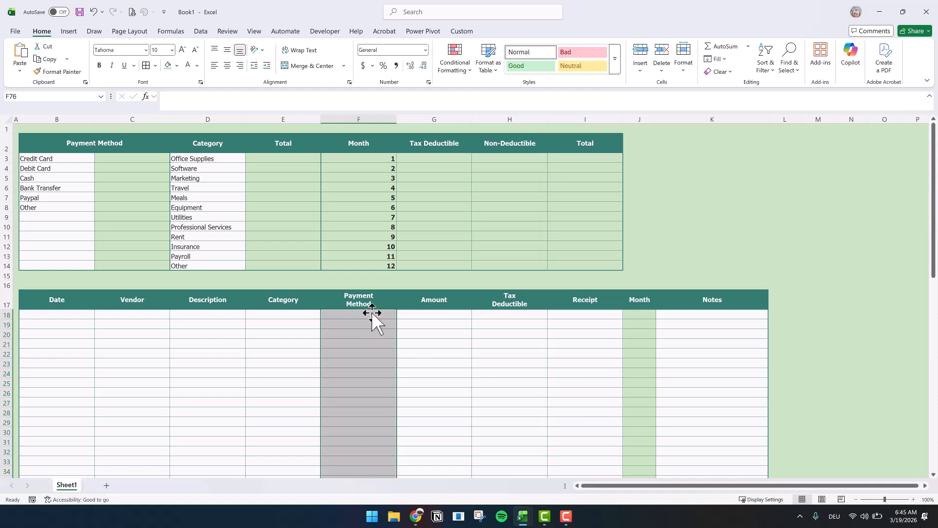
pyautogui.click(201, 32)
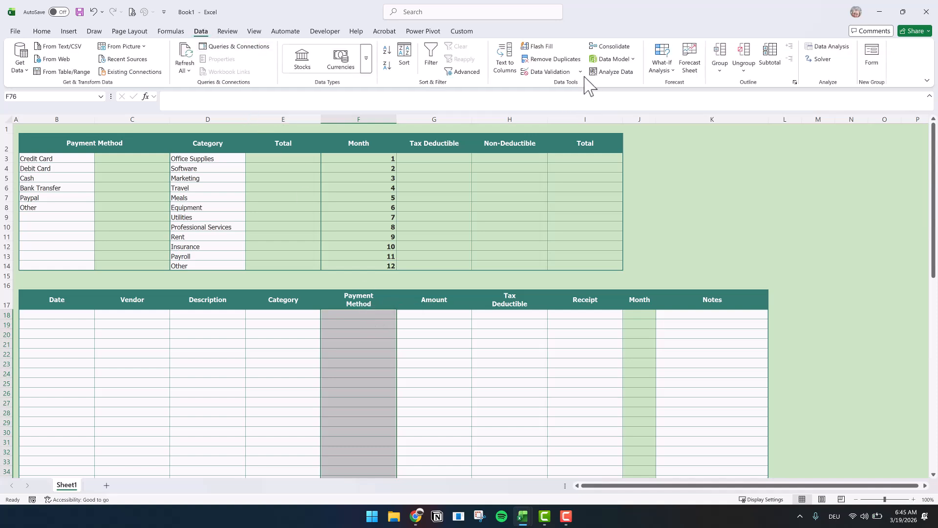
pyautogui.click(581, 72)
pyautogui.click(562, 86)
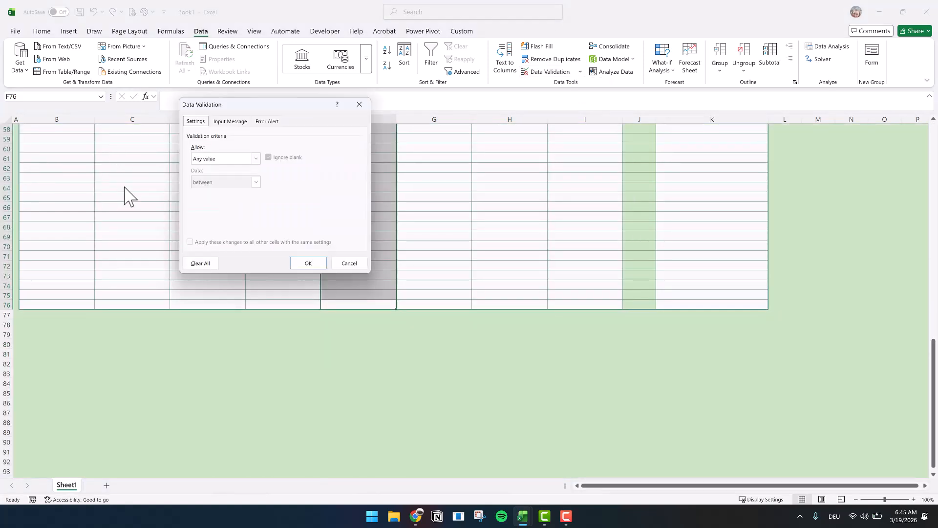
pyautogui.click(237, 159)
pyautogui.click(237, 189)
pyautogui.click(308, 205)
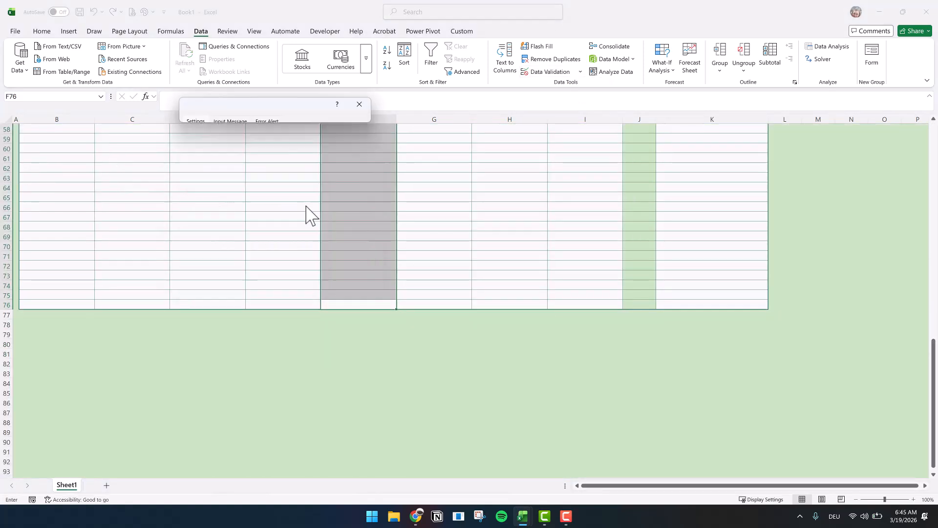
pyautogui.scroll(19, 235, 218)
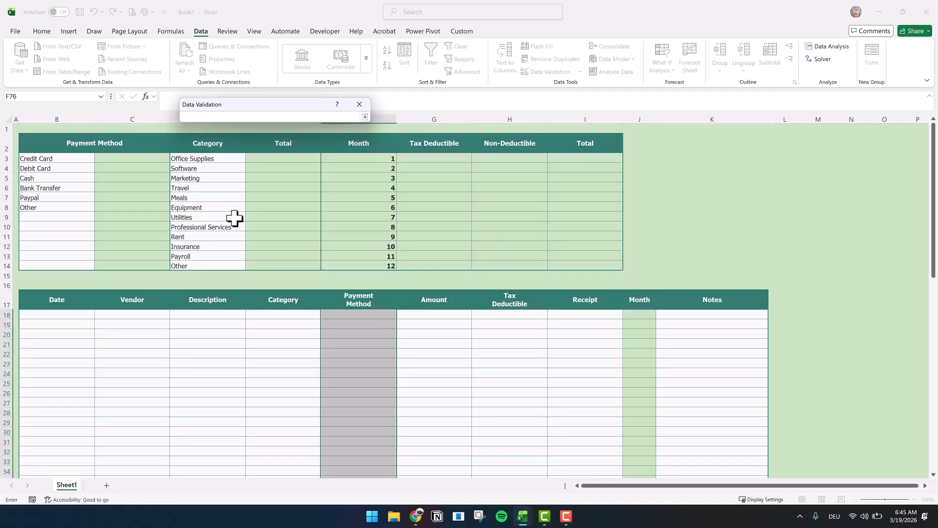
pyautogui.moveTo(59, 162); pyautogui.dragTo(54, 268)
pyautogui.click(364, 117)
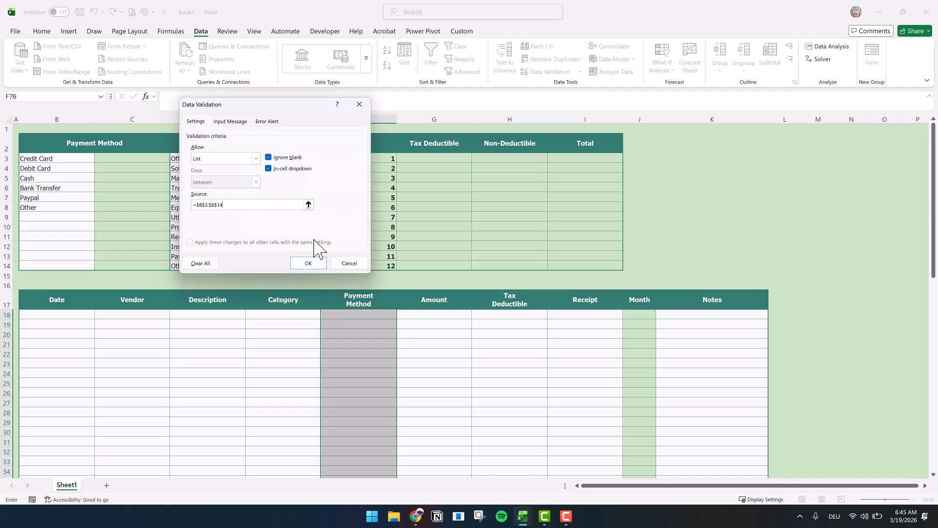
pyautogui.click(307, 261)
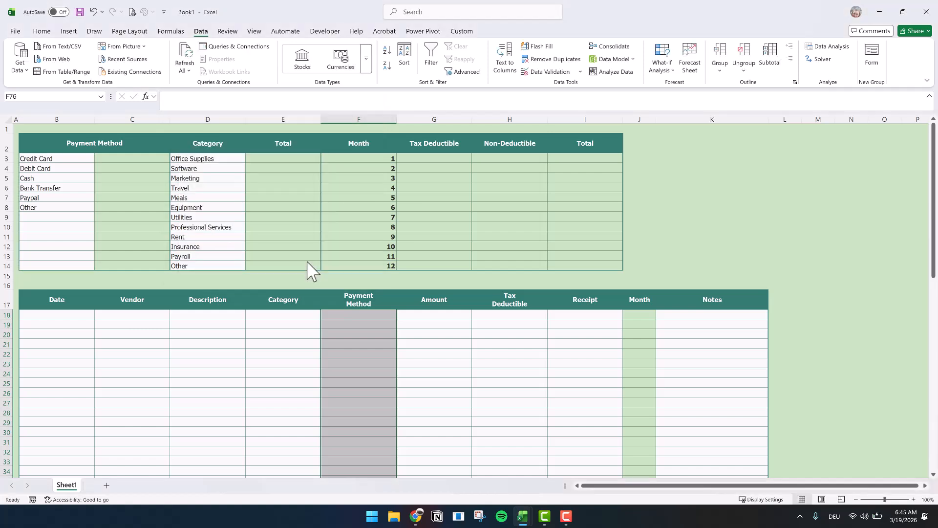
# - Add a dropdown list validation to the Category cells E18:E76, using =$D$3:$D$14 as the source
pyautogui.scroll(-19, 289, 311)
pyautogui.moveTo(272, 296); pyautogui.dragTo(253, 318)
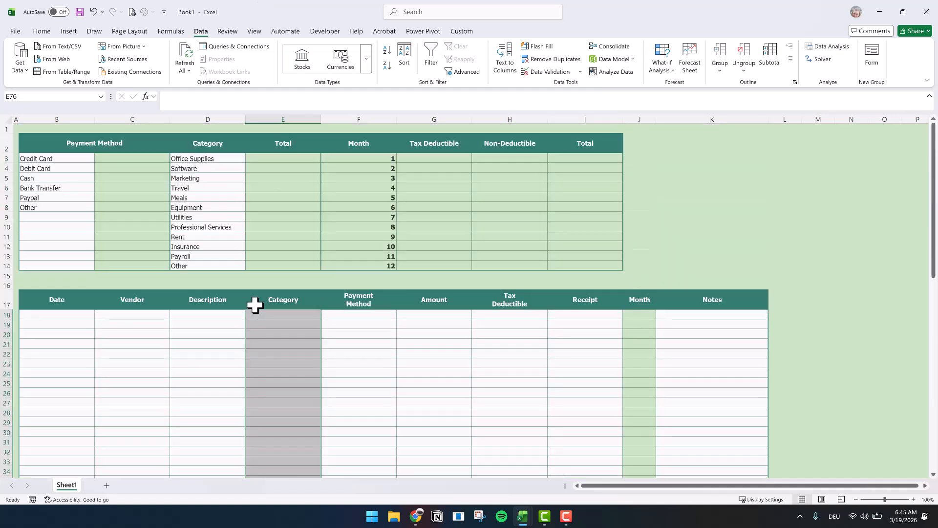
pyautogui.click(580, 73)
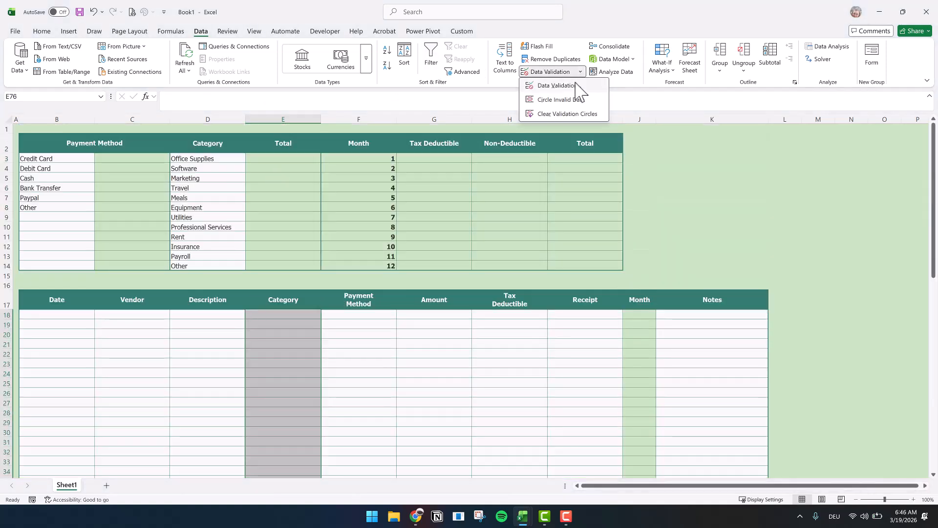
pyautogui.click(573, 86)
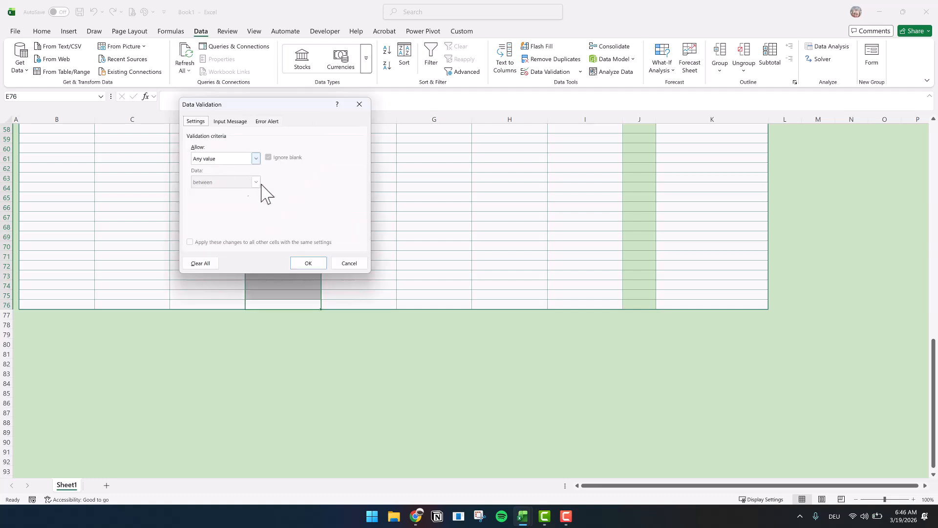
pyautogui.click(247, 158)
pyautogui.click(223, 189)
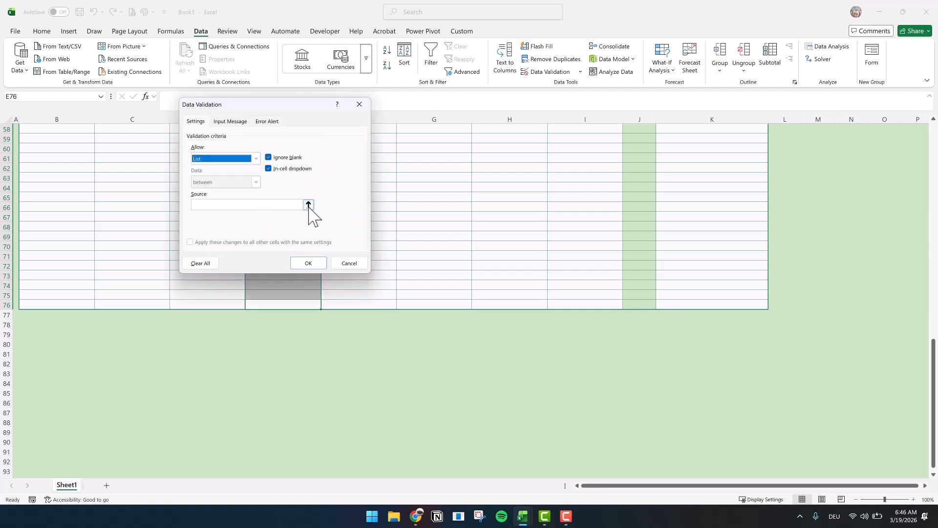
pyautogui.click(310, 203)
pyautogui.scroll(19, 308, 207)
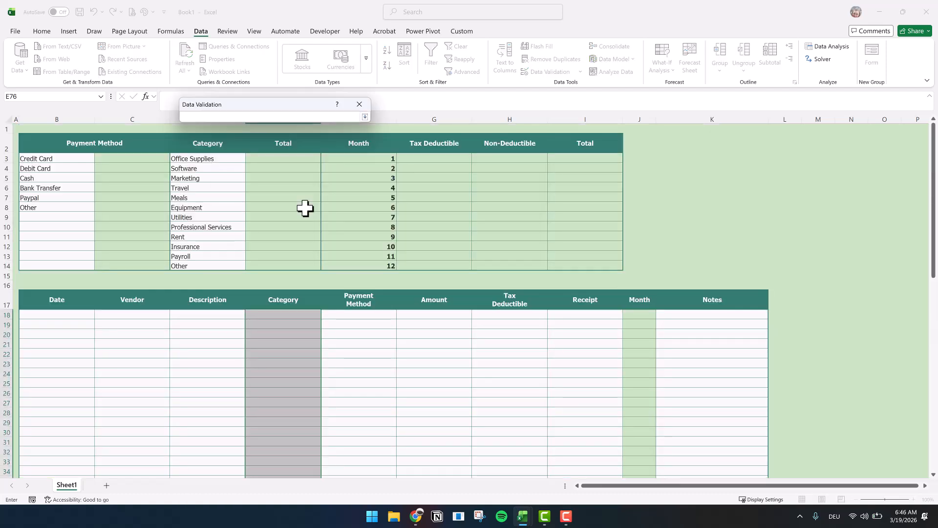
pyautogui.moveTo(209, 158); pyautogui.dragTo(198, 264)
pyautogui.click(366, 116)
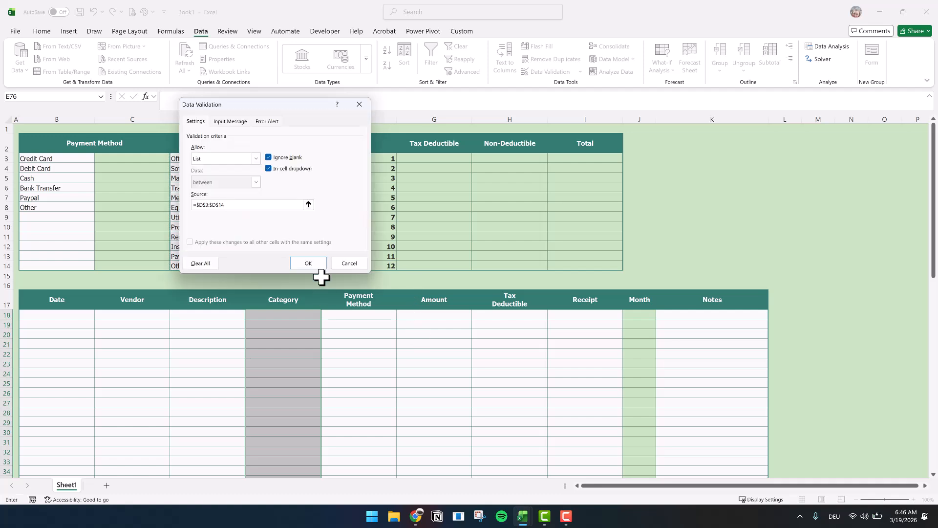
pyautogui.click(308, 263)
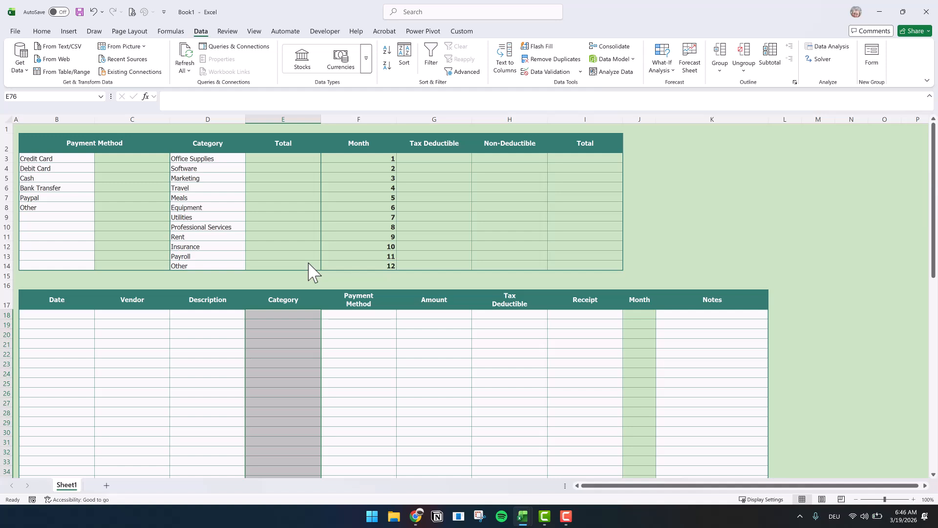
# - Check the dropdown lists in the first Category and Payment Method cells, E18 and F18
pyautogui.click(317, 314)
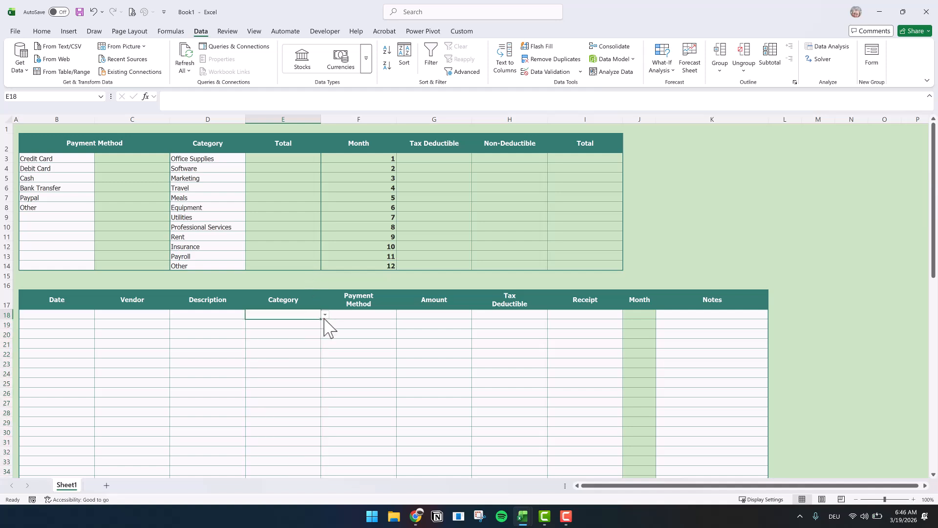
pyautogui.click(325, 315)
pyautogui.click(366, 311)
pyautogui.click(361, 313)
pyautogui.click(400, 316)
pyautogui.click(401, 316)
# - Add Wise as a payment method in B9 and check the Payment Method dropdown in F18
pyautogui.click(55, 219)
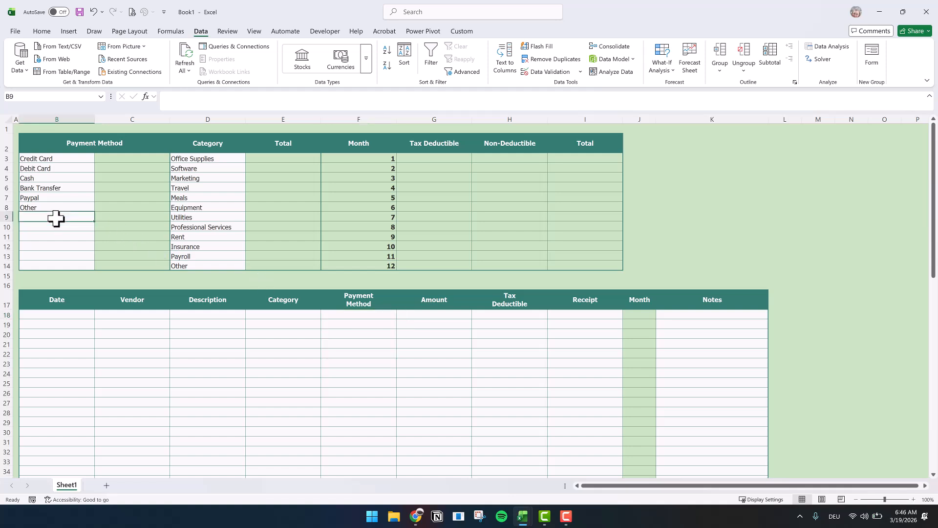
pyautogui.write('Wise')
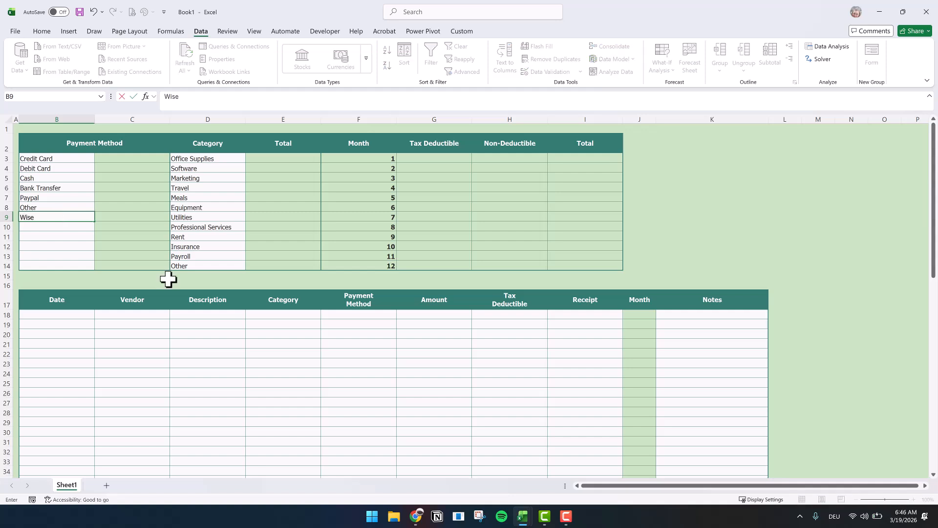
pyautogui.click(391, 316)
pyautogui.click(401, 316)
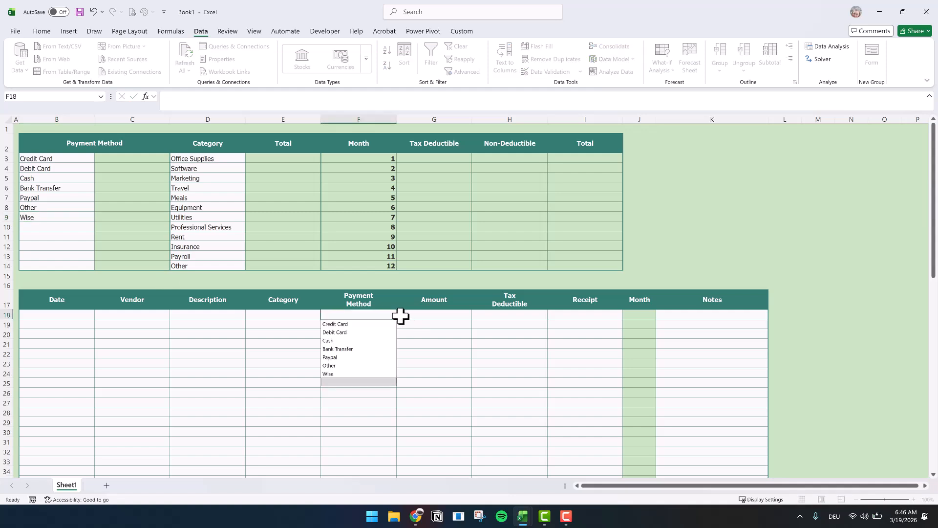
pyautogui.press('Escape')
# - Format the expense log's Date cells B18:B76 as Short Date
pyautogui.moveTo(54, 315); pyautogui.dragTo(59, 441)
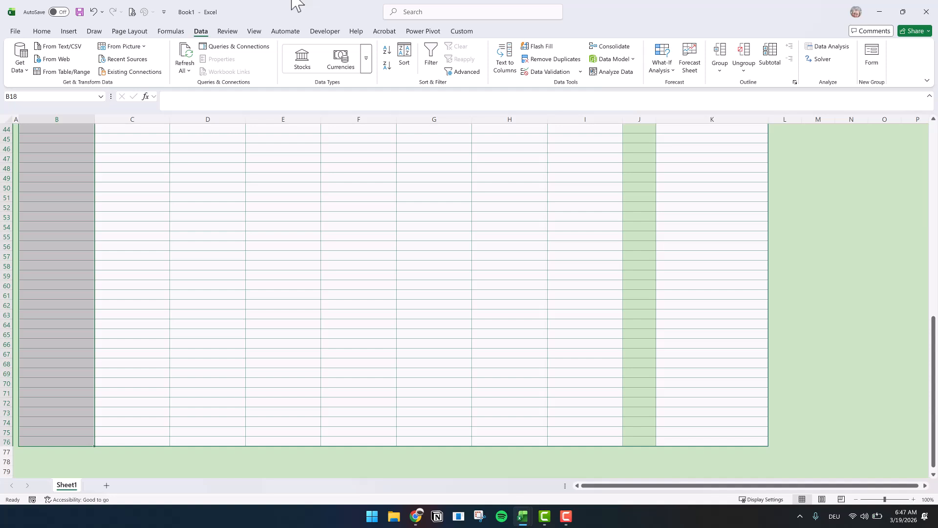
pyautogui.click(42, 32)
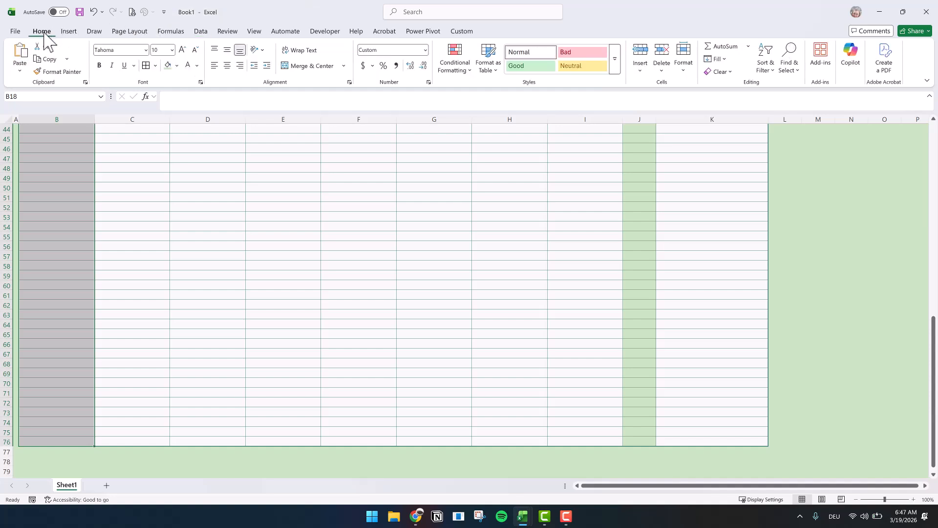
pyautogui.click(425, 51)
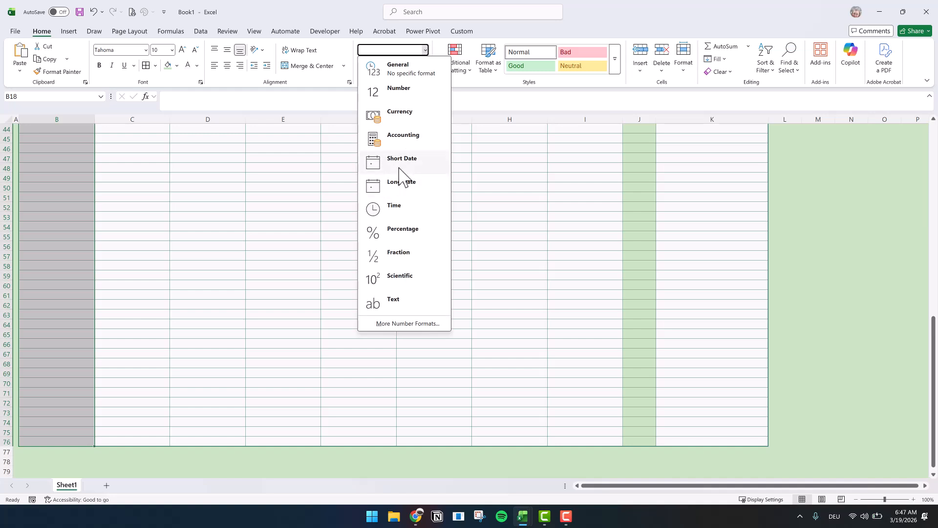
pyautogui.click(398, 171)
pyautogui.scroll(14, 404, 178)
pyautogui.click(386, 215)
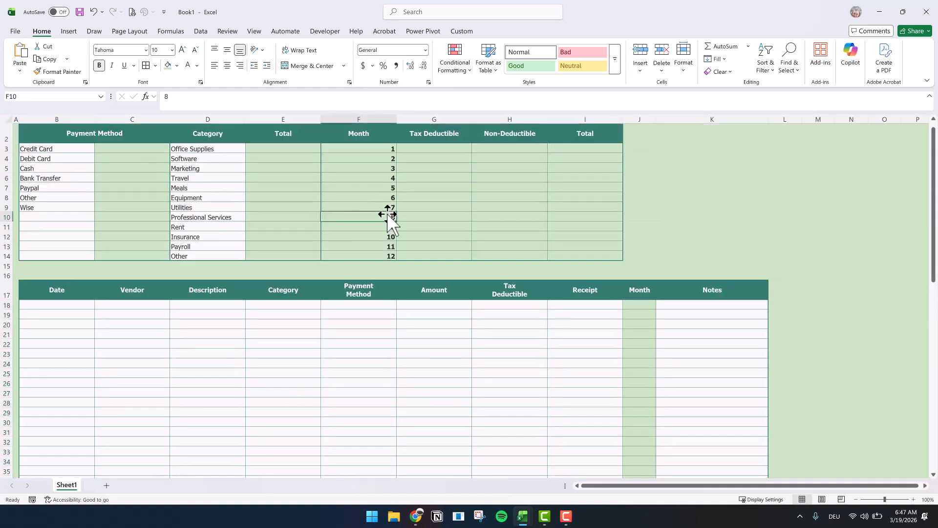
# - Add a dropdown list validation to the Tax Deductible and Receipt cells H18:I76, with the source Yes,No,Unsure
pyautogui.scroll(1, 430, 245)
pyautogui.moveTo(489, 314); pyautogui.dragTo(584, 440)
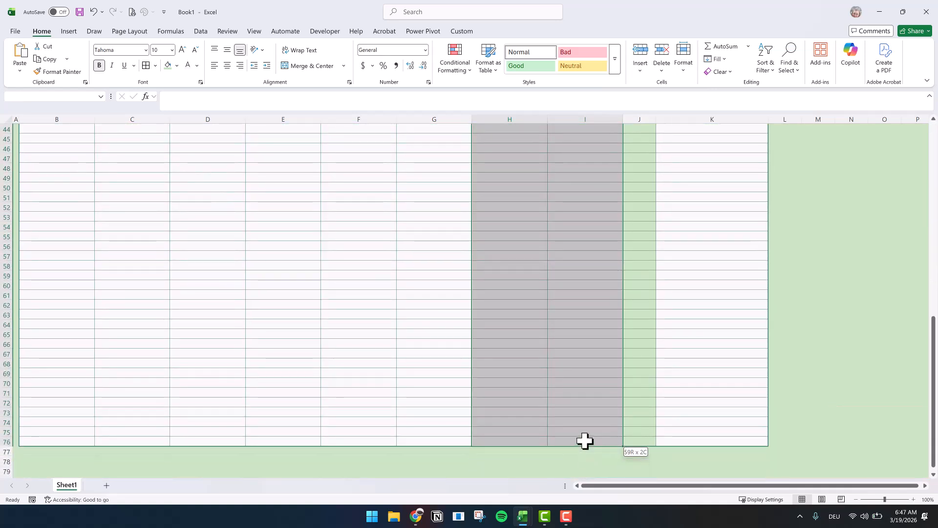
pyautogui.click(201, 32)
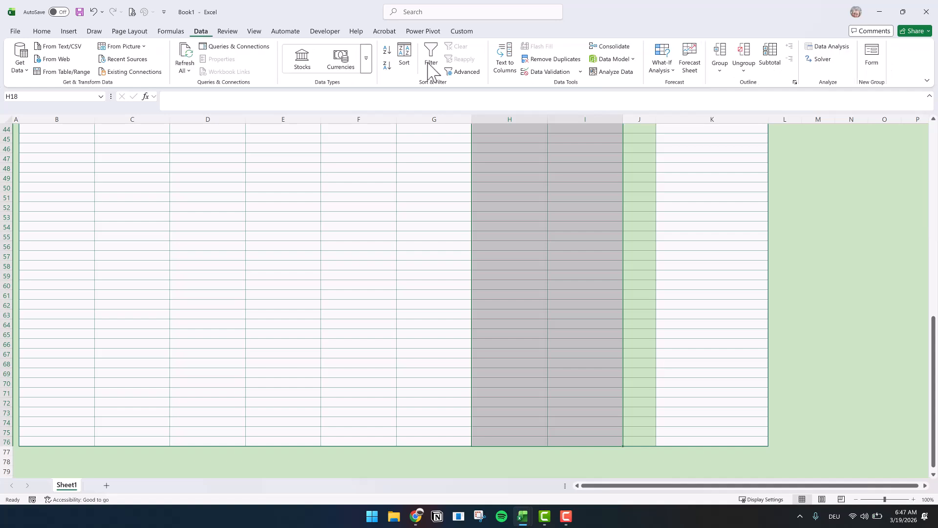
pyautogui.click(581, 72)
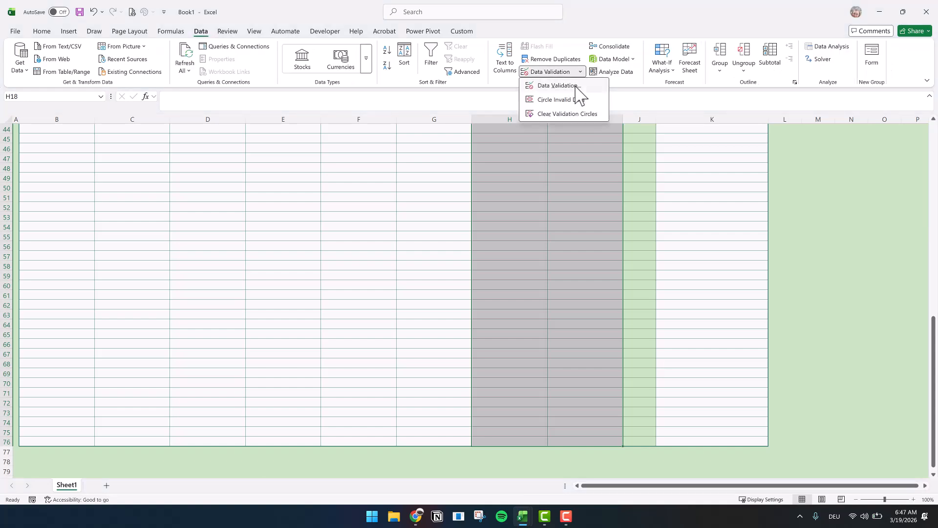
pyautogui.click(558, 86)
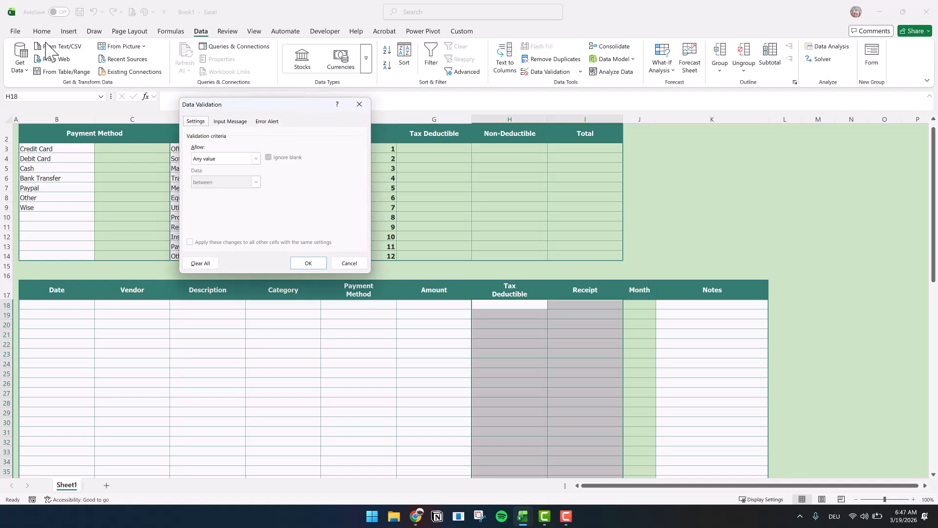
pyautogui.click(255, 159)
pyautogui.click(226, 199)
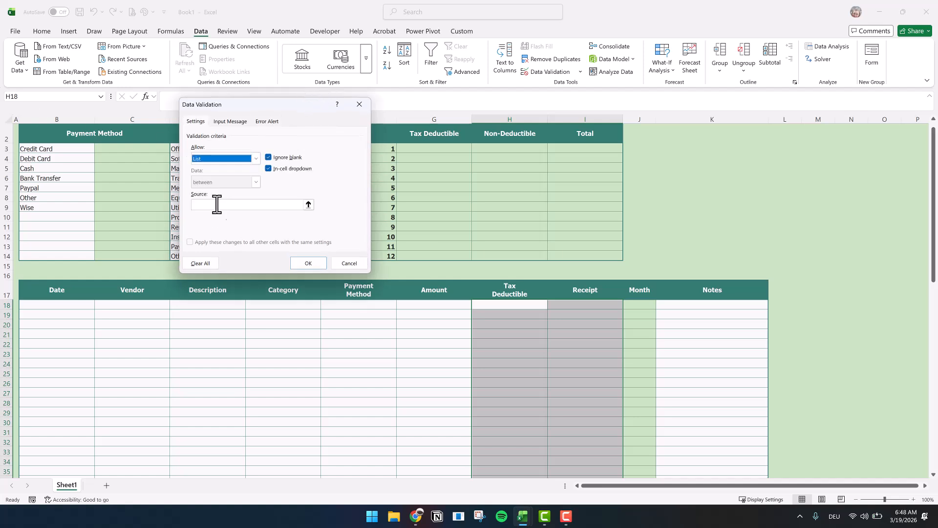
pyautogui.click(210, 205)
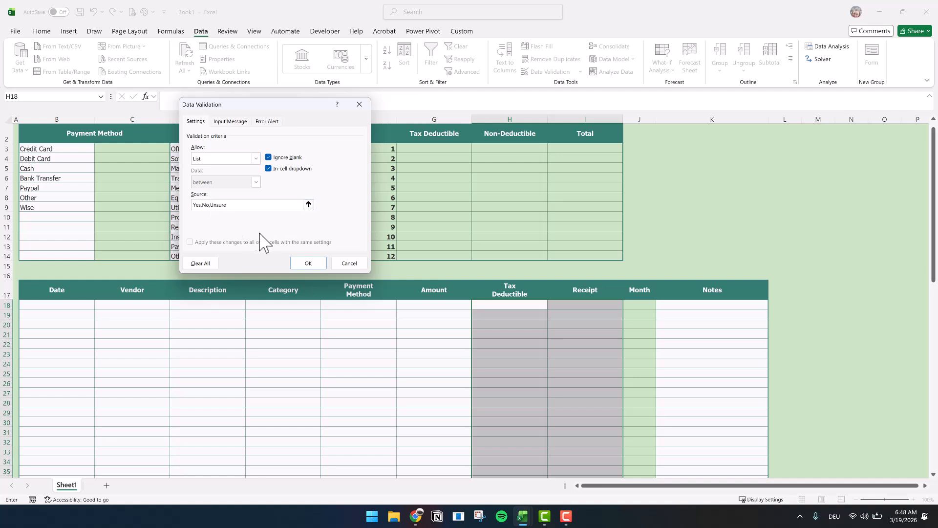
pyautogui.click(313, 264)
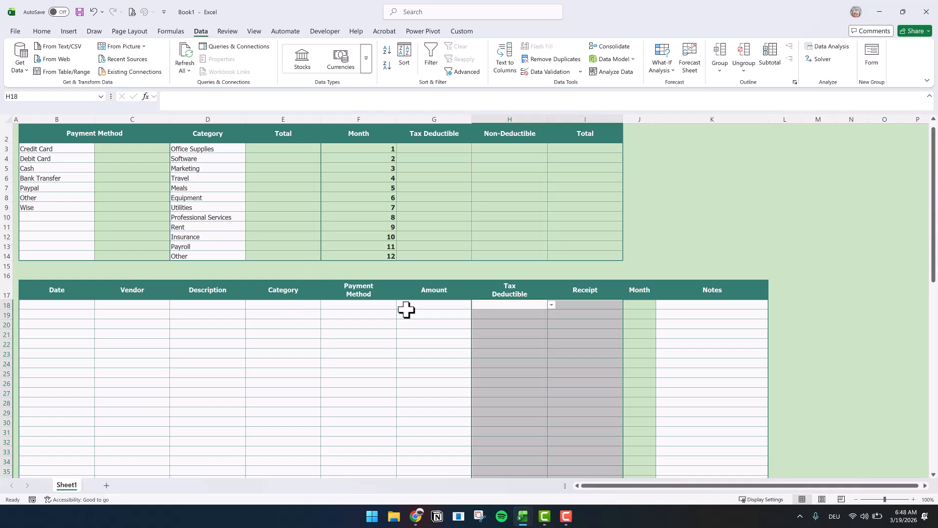
# - Apply the dollar accounting format to the Amount cells G18:G76
pyautogui.moveTo(406, 308); pyautogui.dragTo(413, 450)
pyautogui.click(42, 31)
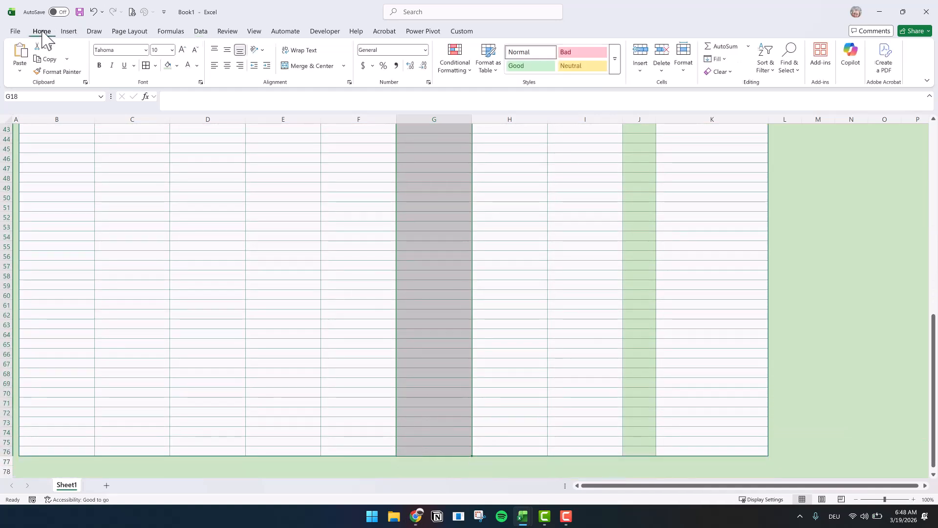
pyautogui.click(363, 66)
# - Apply the dollar accounting format to the total cells of the three summary tables: E3:E14, G3:I14 and C3:C14
pyautogui.moveTo(274, 147); pyautogui.dragTo(285, 258)
pyautogui.moveTo(419, 151); pyautogui.dragTo(572, 262)
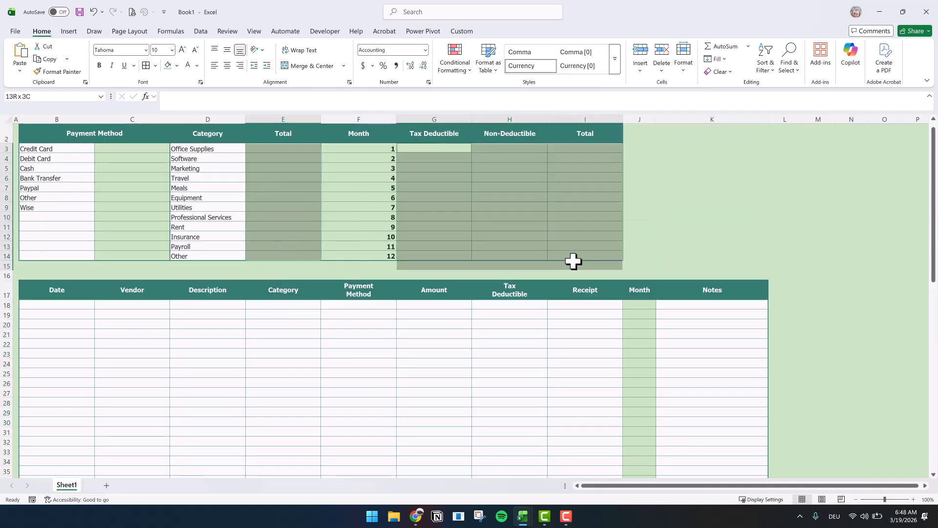
pyautogui.click(364, 67)
pyautogui.click(271, 265)
pyautogui.moveTo(111, 149); pyautogui.dragTo(119, 260)
pyautogui.click(364, 67)
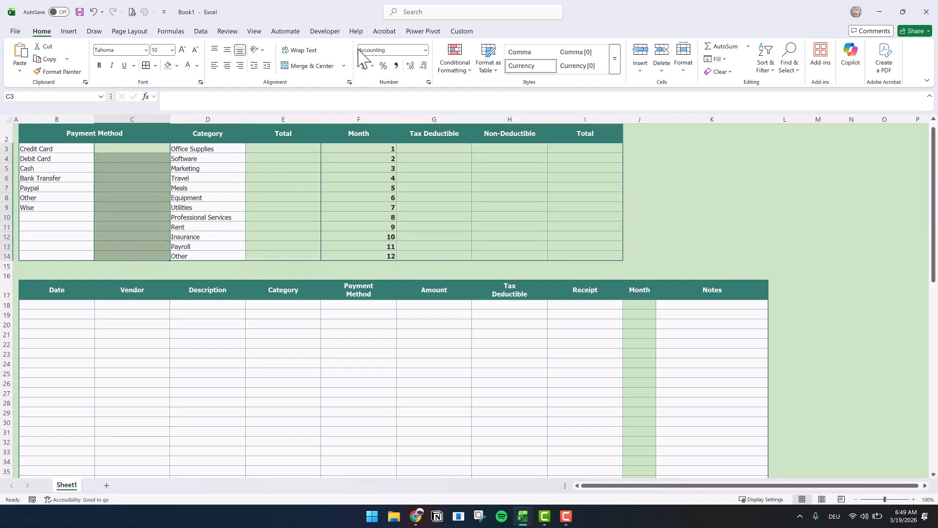
# - Start the first expense in row 18 with date 1/3/2026, vendor Canva, description Subscription and category Software
pyautogui.click(71, 307)
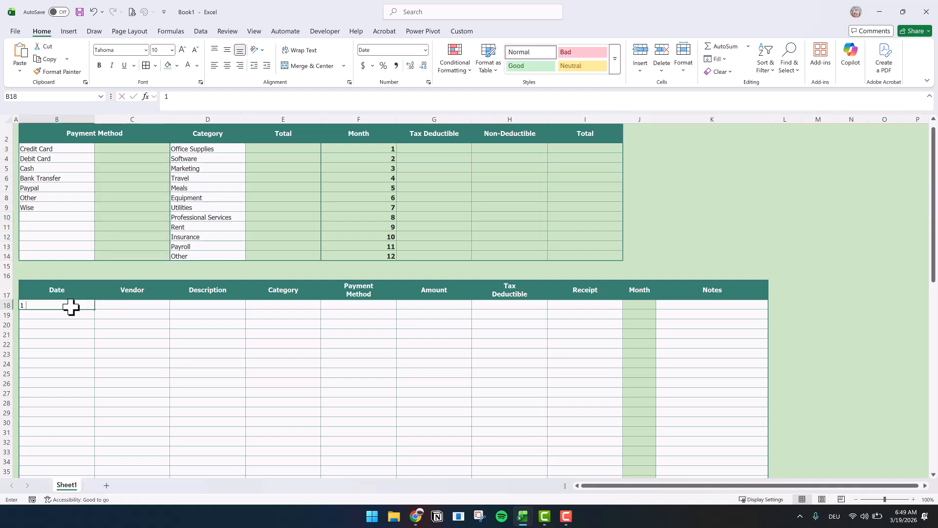
pyautogui.write('/3/2026')
pyautogui.press('Tab')
pyautogui.write('Canva')
pyautogui.press('Tab')
pyautogui.write('Subscription')
pyautogui.press('Tab')
pyautogui.write('Software')
pyautogui.press('Tab')
# - Complete row 18 with payment method Credit Card, amount 12.99, Tax Deductible Yes and Receipt Unsure
pyautogui.write('Credit Card')
pyautogui.press('Tab')
pyautogui.write('12.99')
pyautogui.press('Tab')
pyautogui.write('Yes')
pyautogui.press('Tab')
pyautogui.write('Unsure')
pyautogui.press('Return')
# - Start the second expense in row 19 with date 2/3/2026, vendor Amazon and description Office Supplies
pyautogui.write('2/3/2026')
pyautogui.press('Tab')
pyautogui.write('Amazon')
pyautogui.press('Tab')
pyautogui.write('Officesupplie')
pyautogui.press('BackSpace')
pyautogui.press('BackSpace')
pyautogui.press('BackSpace')
pyautogui.press('BackSpace')
pyautogui.press('BackSpace')
pyautogui.press('BackSpace')
pyautogui.press('BackSpace')
pyautogui.write('Supplies')
pyautogui.press('Tab')
# - Choose the category Office Supplies and the payment method Bank Transfer for row 19 from their dropdown lists
pyautogui.click(325, 315)
pyautogui.click(279, 323)
pyautogui.press('Tab')
pyautogui.click(401, 316)
pyautogui.click(350, 348)
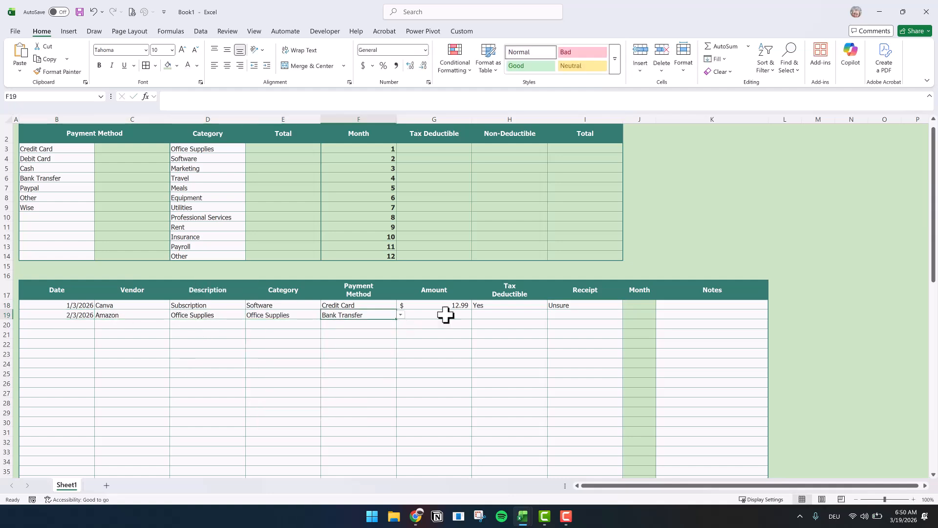
# - Complete row 19 with amount 34.50, Tax Deductible No and Receipt Yes
pyautogui.press('Tab')
pyautogui.scroll(1, 450, 322)
pyautogui.write('34.50')
pyautogui.press('Tab')
pyautogui.write('No')
pyautogui.press('Tab')
pyautogui.write('Yes')
pyautogui.click(519, 391)
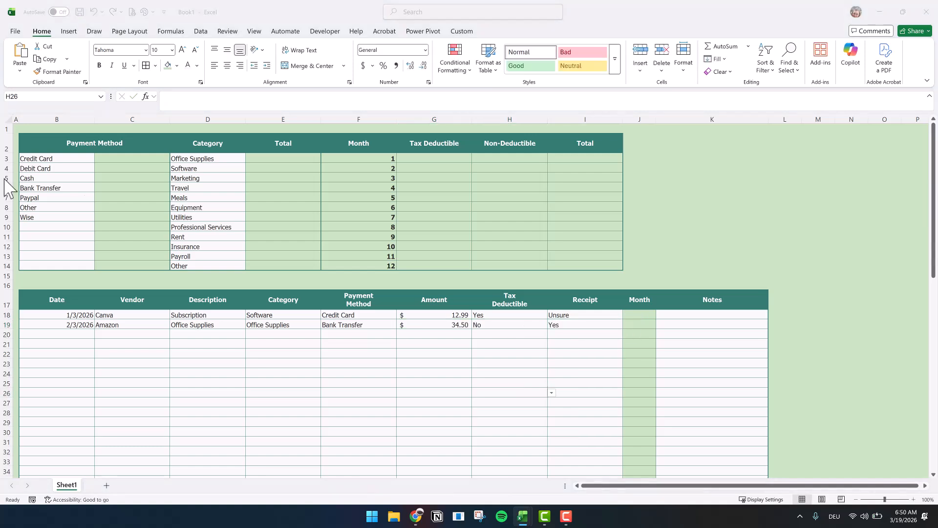
# - Enter the formula =IF(B18="","",MONTH(B18)) in the Month cell J18
pyautogui.click(646, 316)
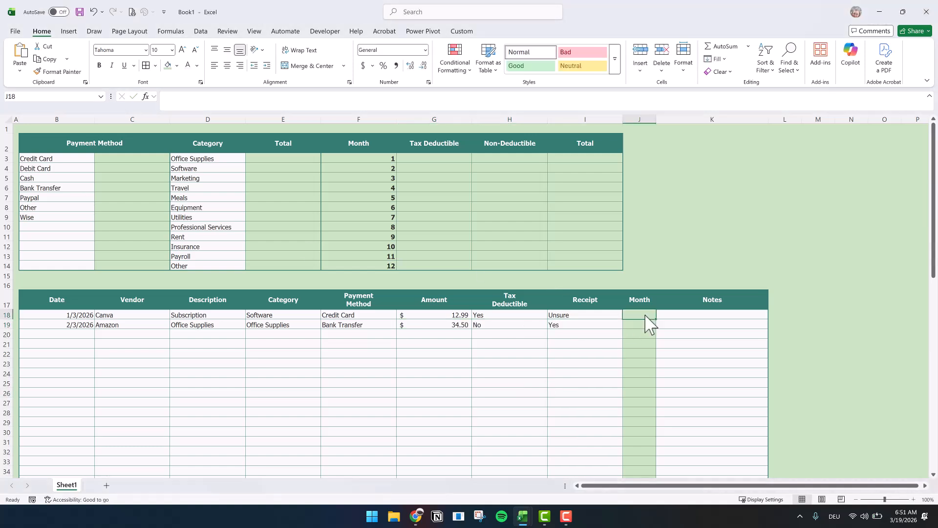
pyautogui.write('=')
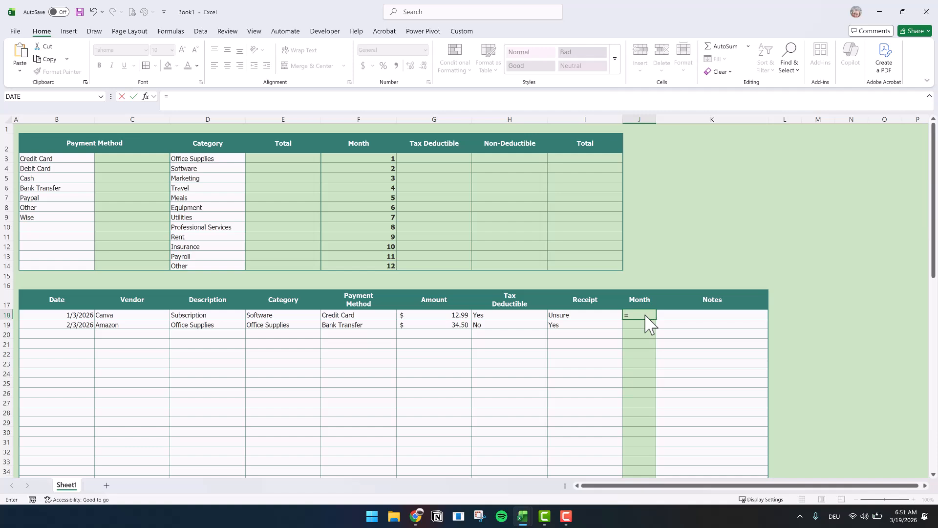
pyautogui.write('IF(')
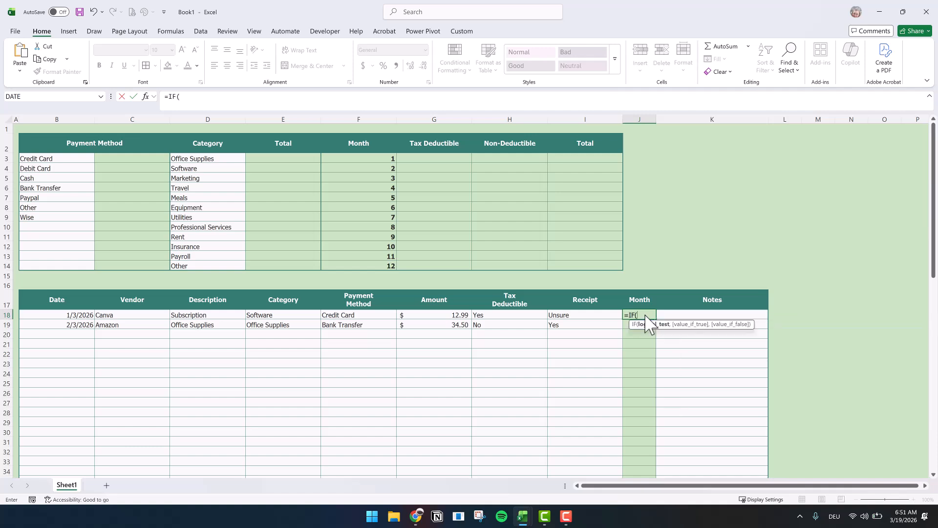
pyautogui.click(80, 313)
pyautogui.write('?')
pyautogui.press('BackSpace')
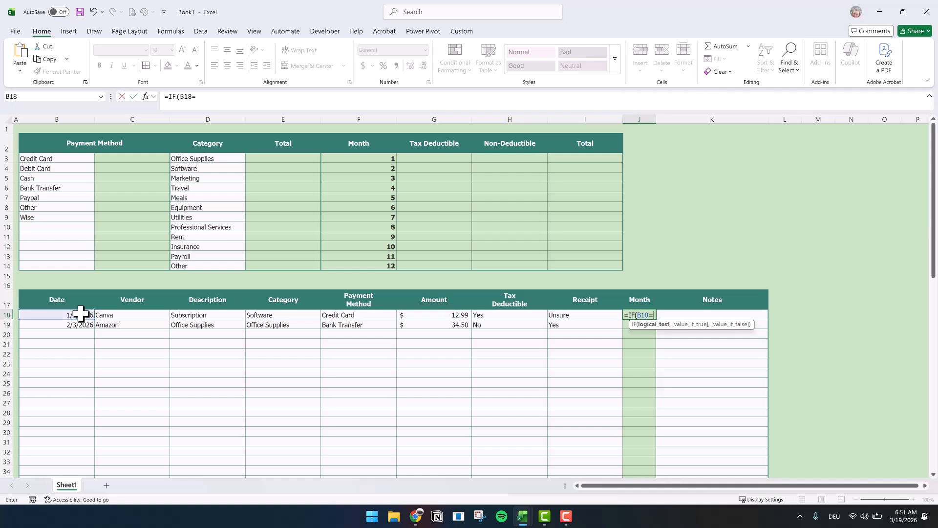
pyautogui.hotkey('alt', 'shift')
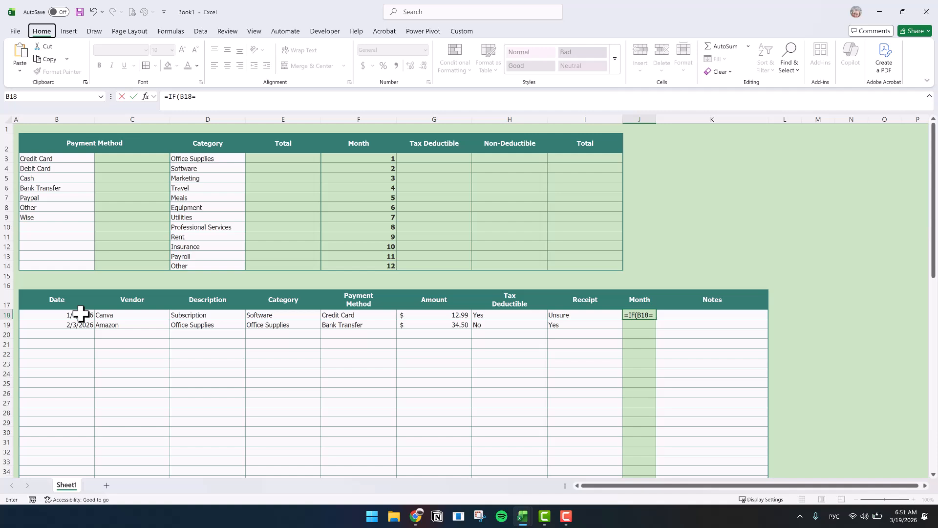
pyautogui.hotkey('alt', 'shift')
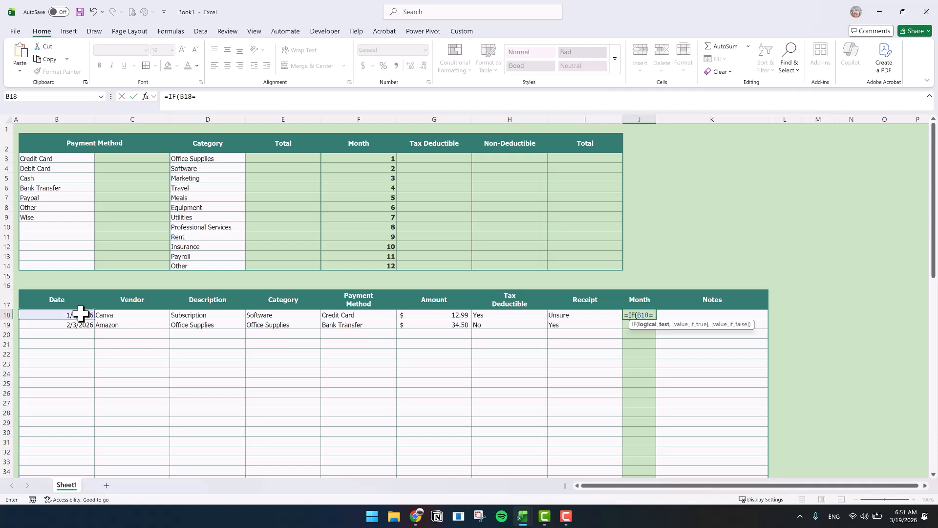
pyautogui.write('"')
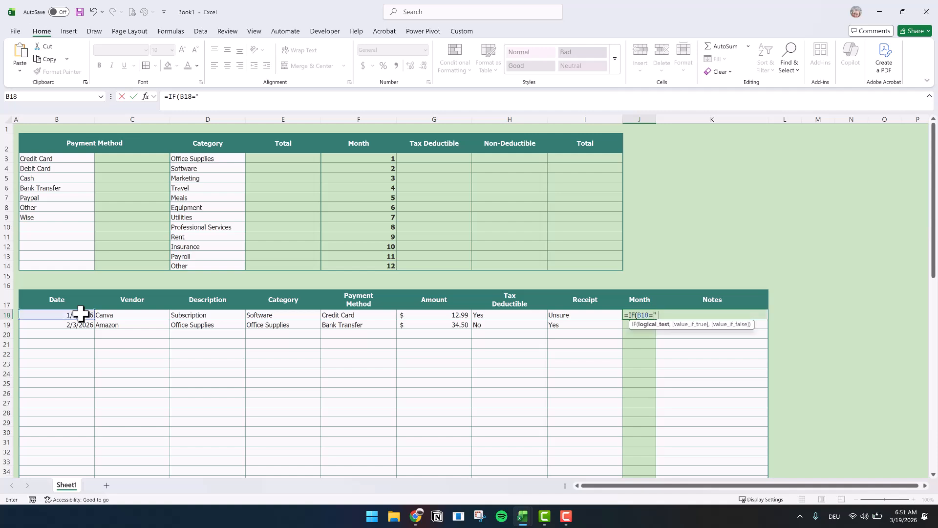
pyautogui.write('","",MONTH(')
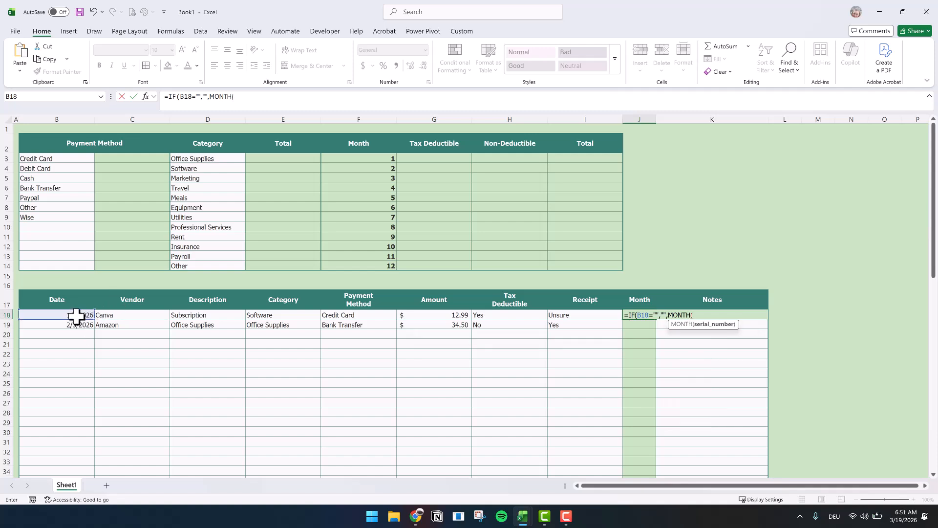
pyautogui.click(76, 317)
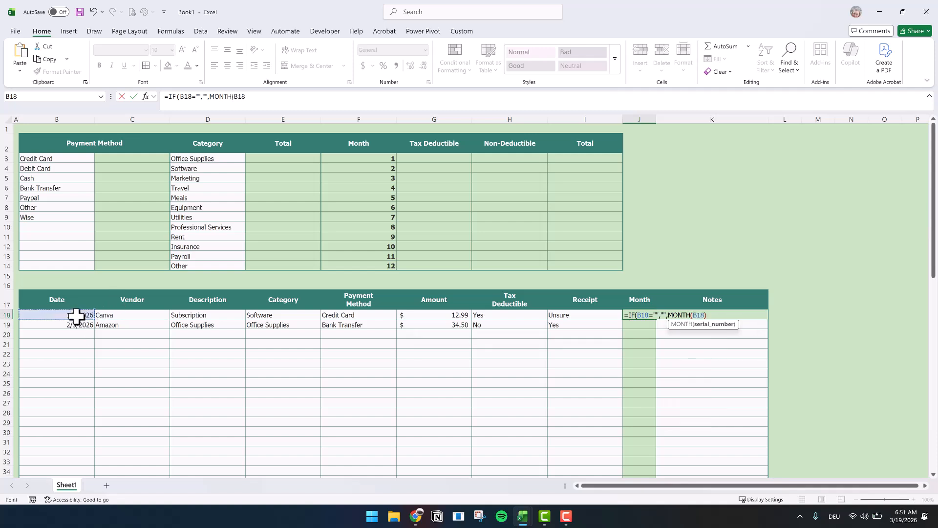
pyautogui.write(')')
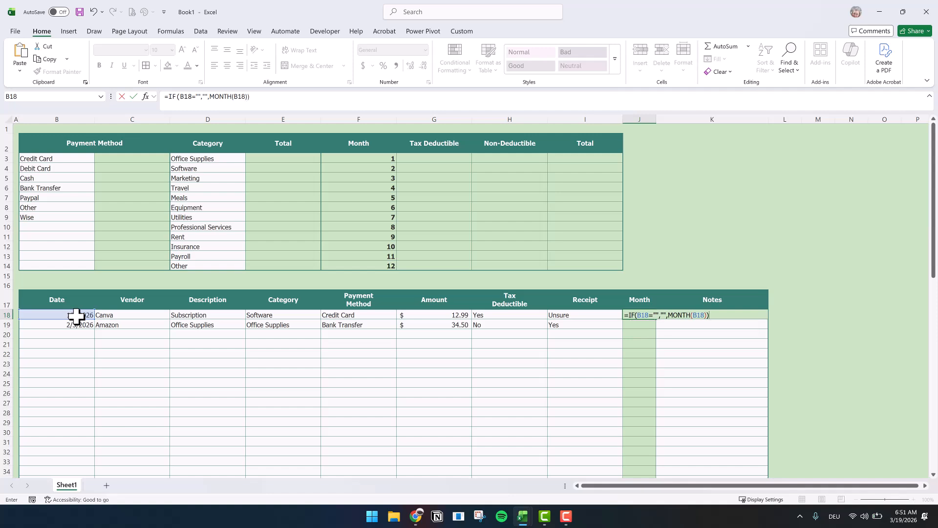
pyautogui.press('Return')
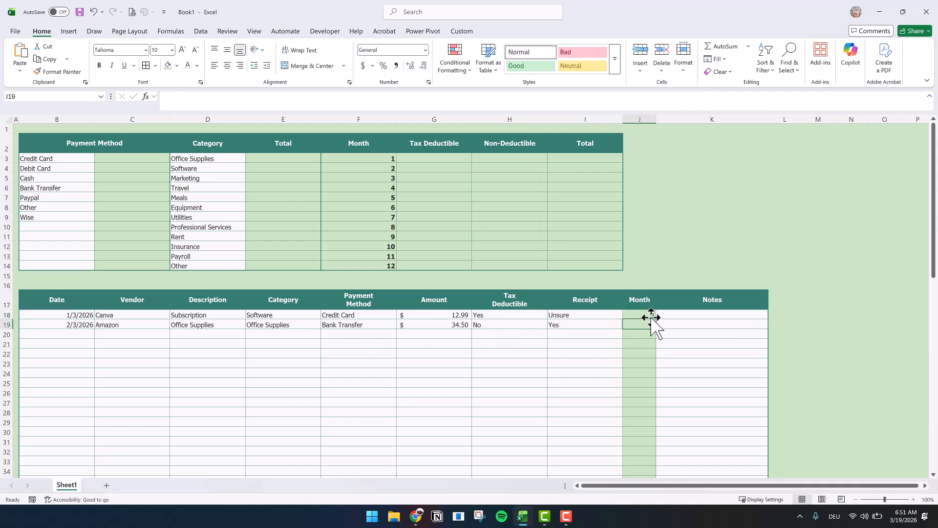
# - Fill the Month formula from J18 down to J76 without formatting
pyautogui.click(653, 315)
pyautogui.moveTo(656, 319); pyautogui.dragTo(654, 463)
pyautogui.click(664, 472)
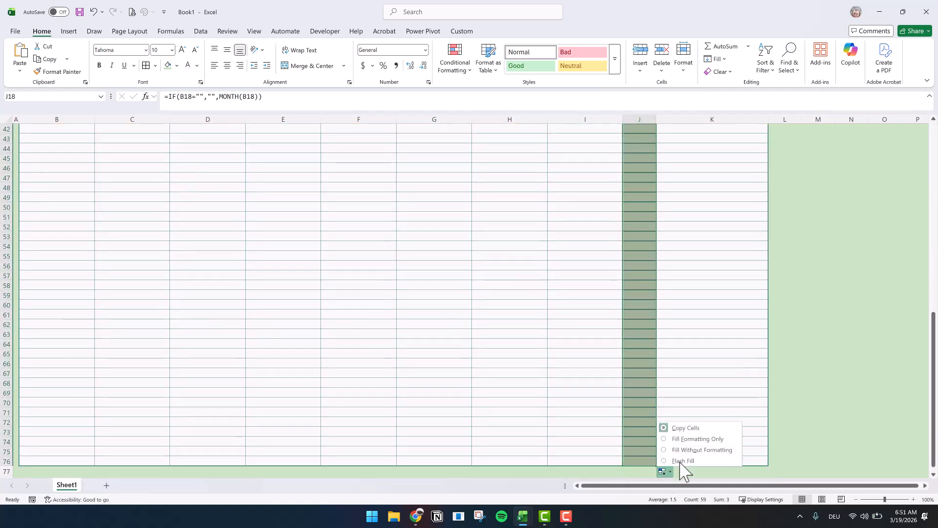
pyautogui.click(698, 449)
pyautogui.scroll(8, 808, 342)
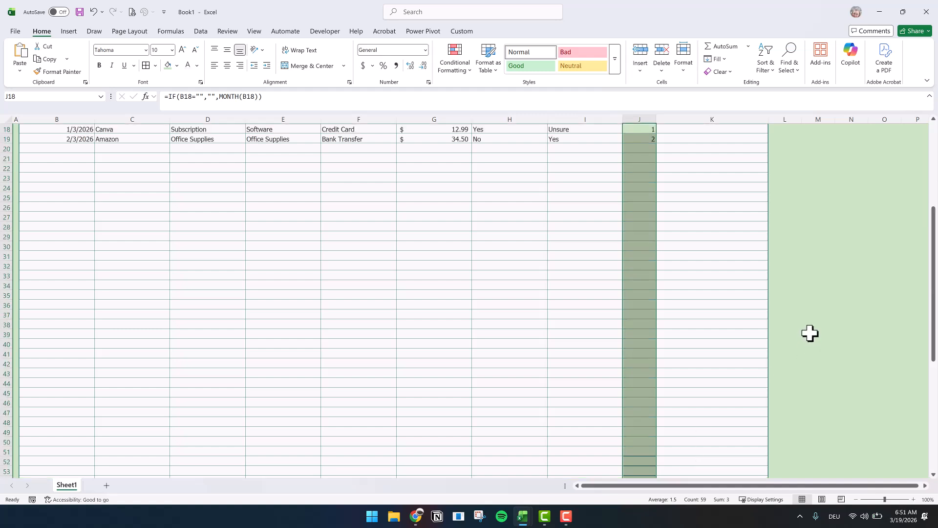
pyautogui.scroll(6, 810, 334)
pyautogui.click(810, 334)
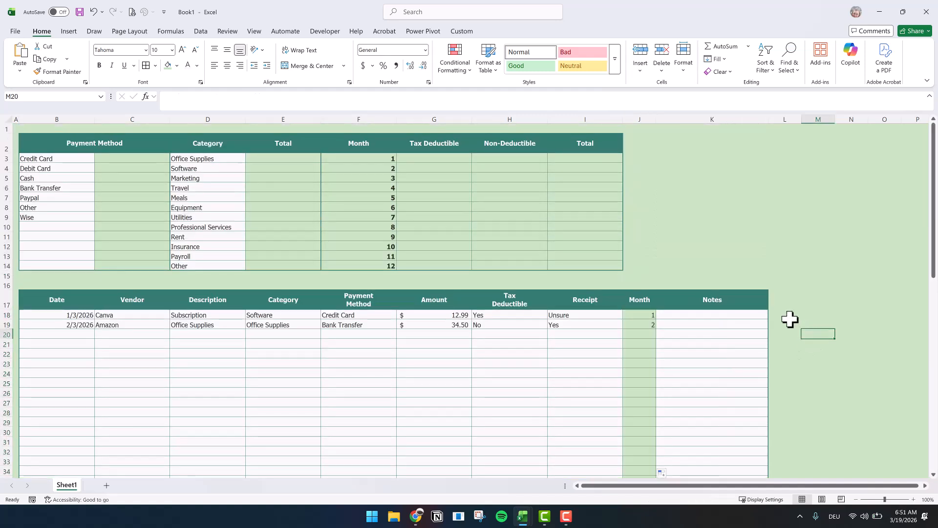
# - Hide the Month helper column J
pyautogui.click(642, 118)
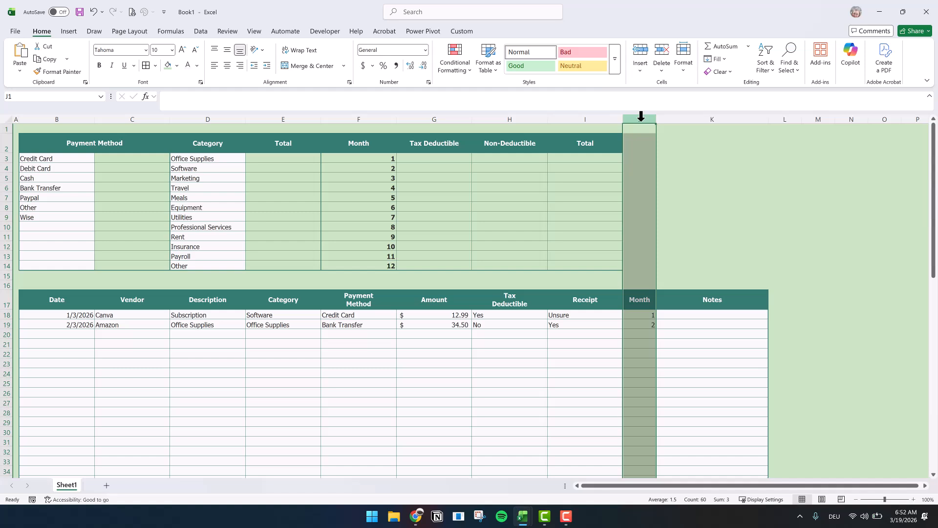
pyautogui.rightClick(641, 117)
pyautogui.press('Escape')
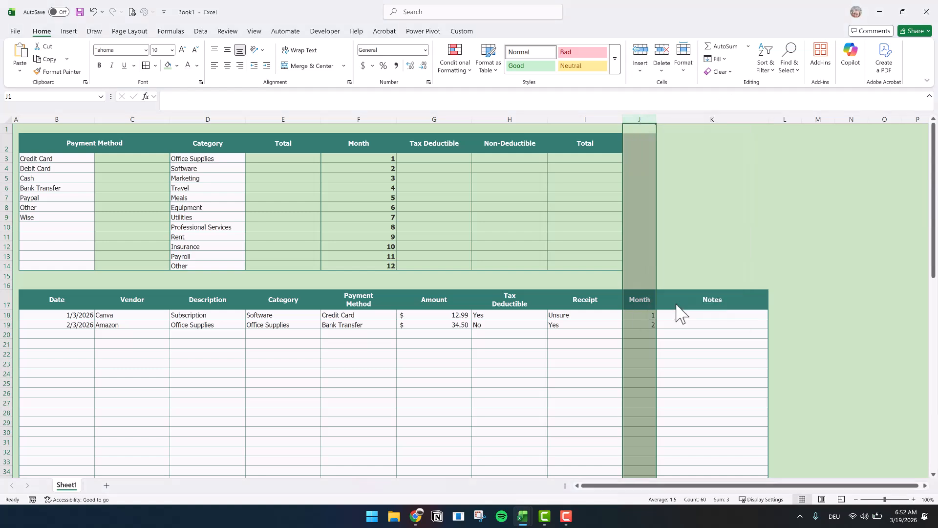
pyautogui.hotkey('ctrl', '0')
pyautogui.click(697, 202)
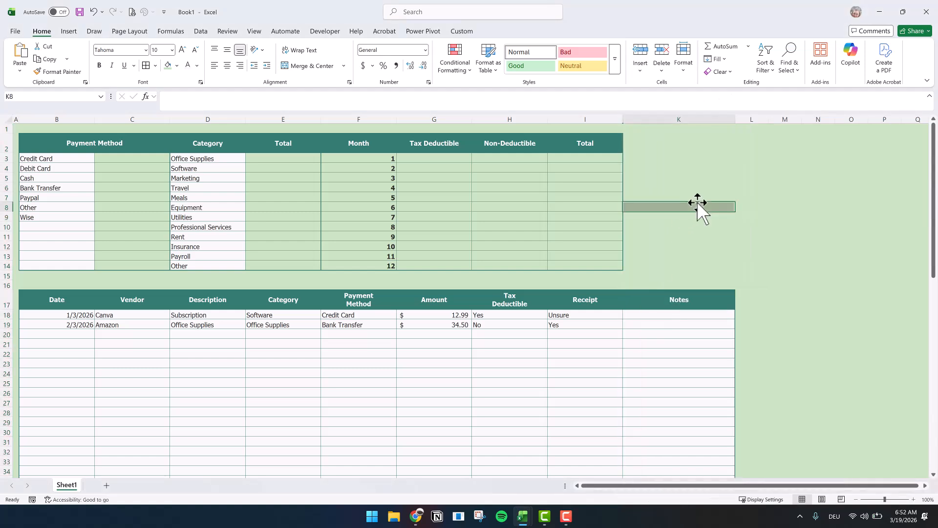
# - Start a SUMIF formula in C3 with range F18:F76 and criterion B3
pyautogui.click(109, 160)
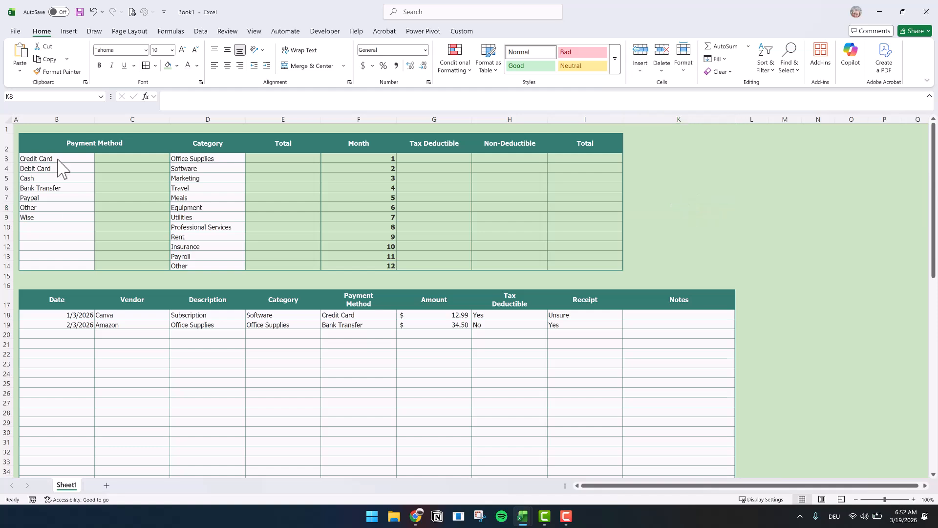
pyautogui.write('=SUMIF(')
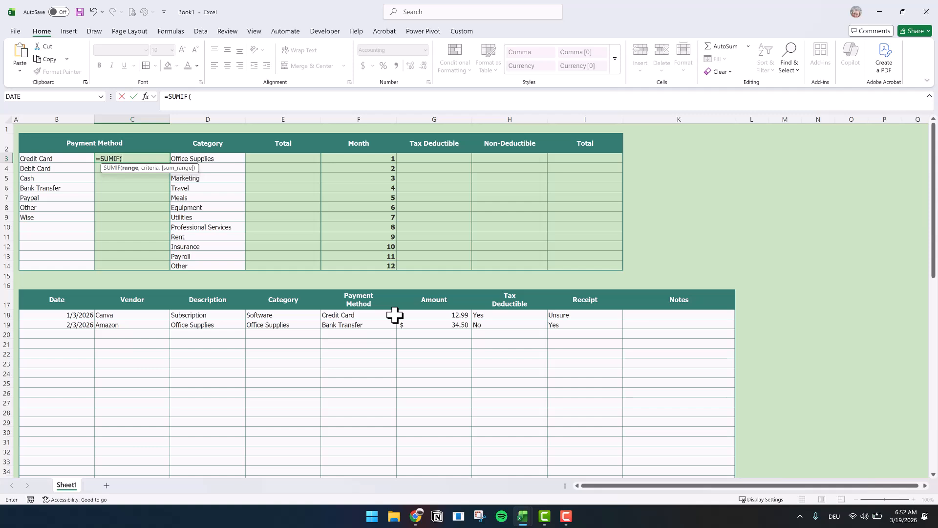
pyautogui.moveTo(342, 315); pyautogui.dragTo(362, 489)
pyautogui.moveTo(381, 519); pyautogui.dragTo(373, 469)
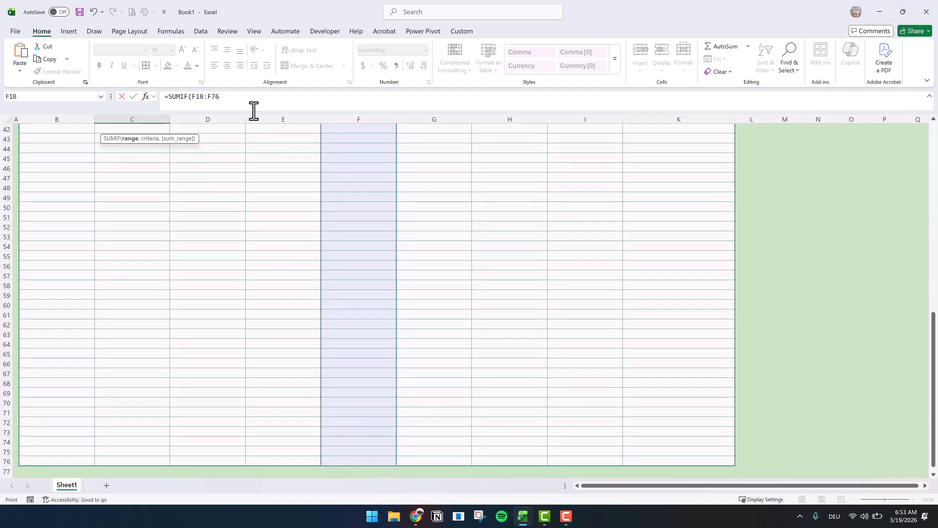
pyautogui.click(250, 100)
pyautogui.write(',')
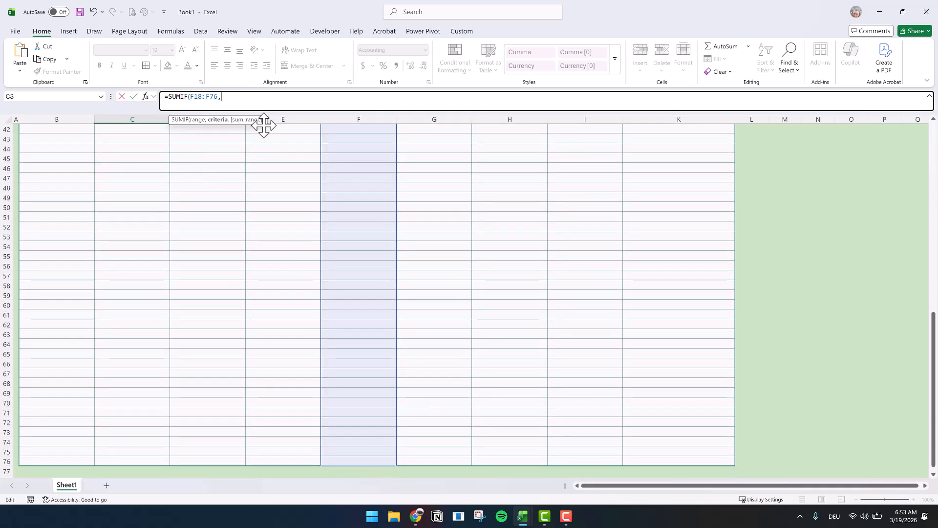
pyautogui.scroll(12, 274, 154)
pyautogui.scroll(2, 274, 154)
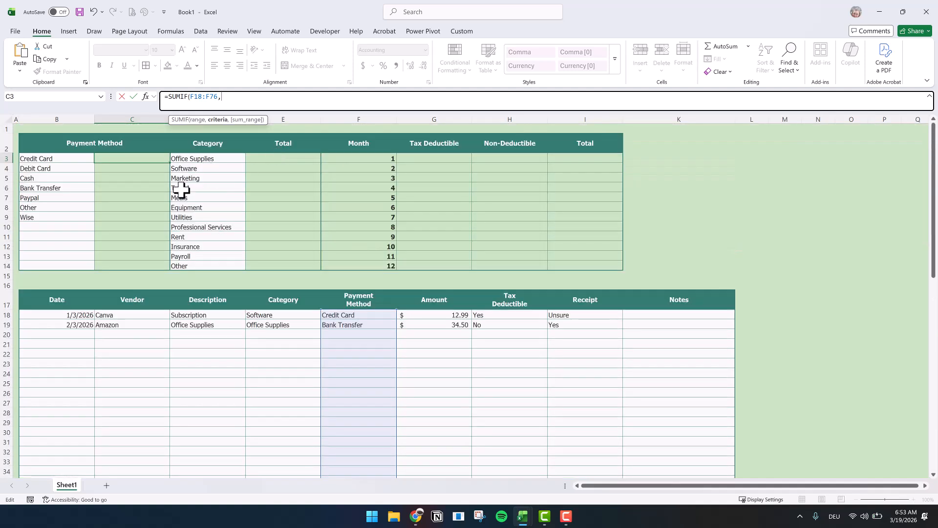
pyautogui.click(64, 158)
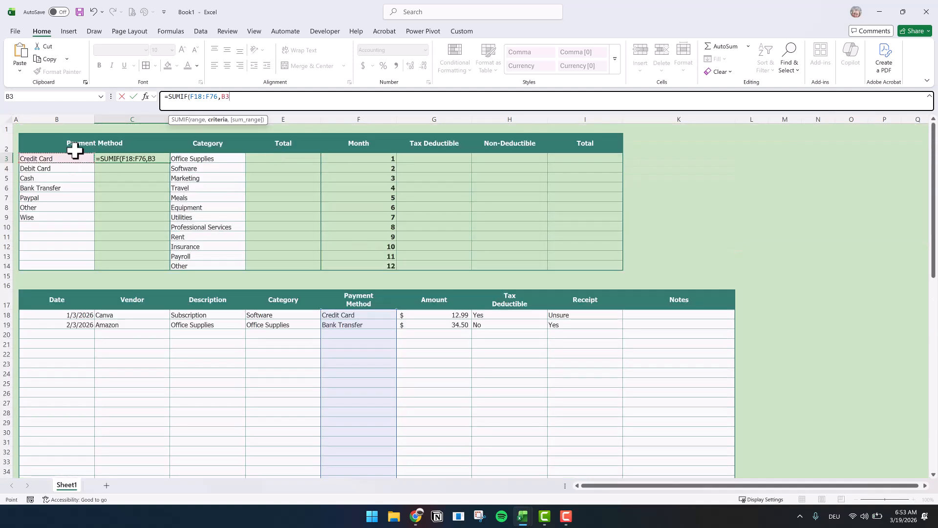
# - Add the Amount cells G18:G76 as the sum range of the SUMIF formula in C3
pyautogui.click(459, 315)
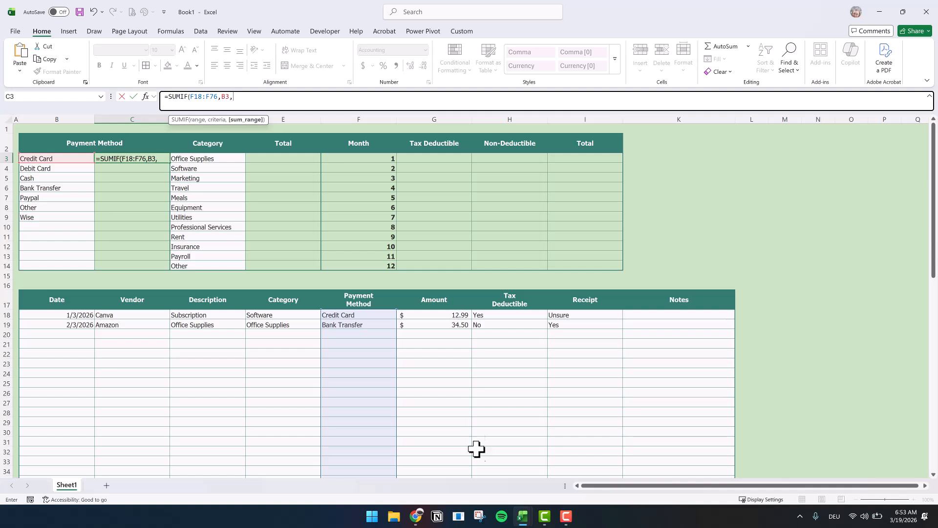
pyautogui.moveTo(458, 315); pyautogui.dragTo(478, 352)
pyautogui.scroll(-10, 477, 352)
pyautogui.scroll(-2, 477, 352)
pyautogui.moveTo(477, 446); pyautogui.dragTo(453, 469)
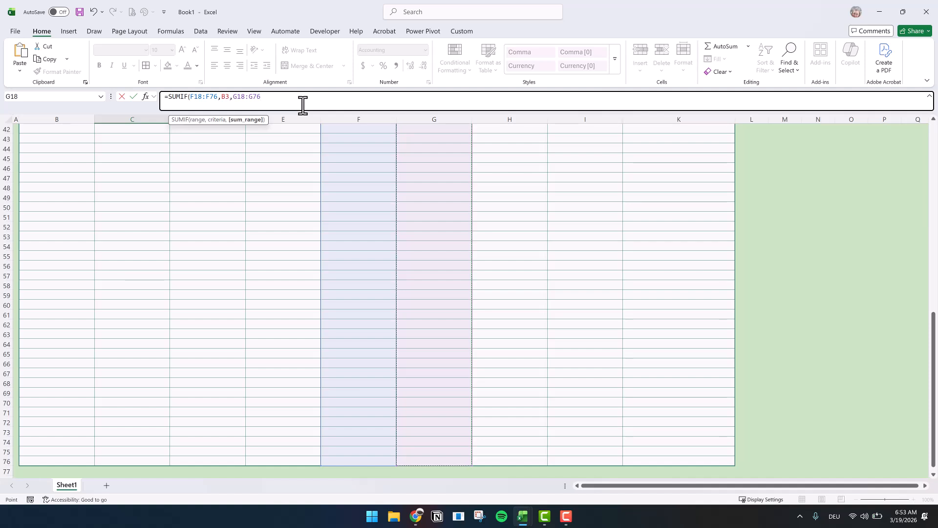
# - Make both ranges in C3's formula absolute and commit it as =SUMIF($F$18:$F$76,B3,$G$18:$G$76)
pyautogui.moveTo(233, 97); pyautogui.dragTo(260, 99)
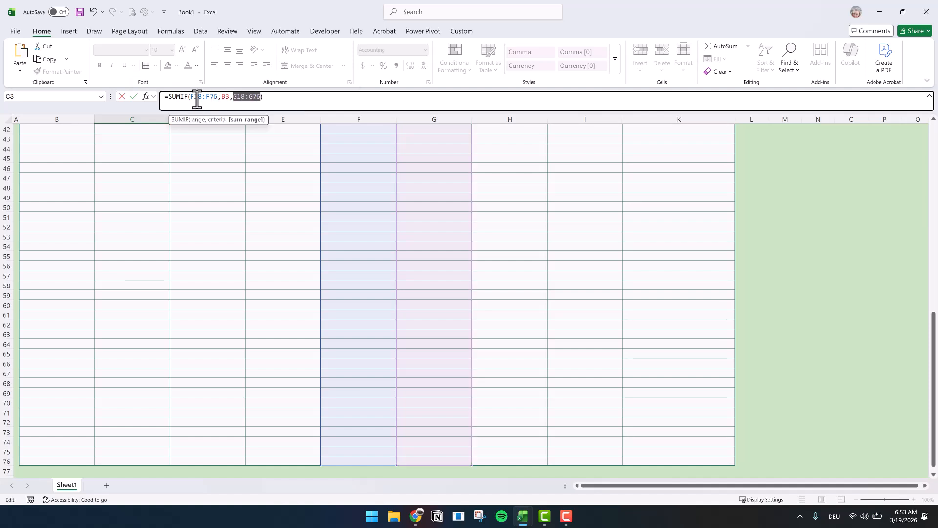
pyautogui.press('F4')
pyautogui.moveTo(191, 97); pyautogui.dragTo(218, 99)
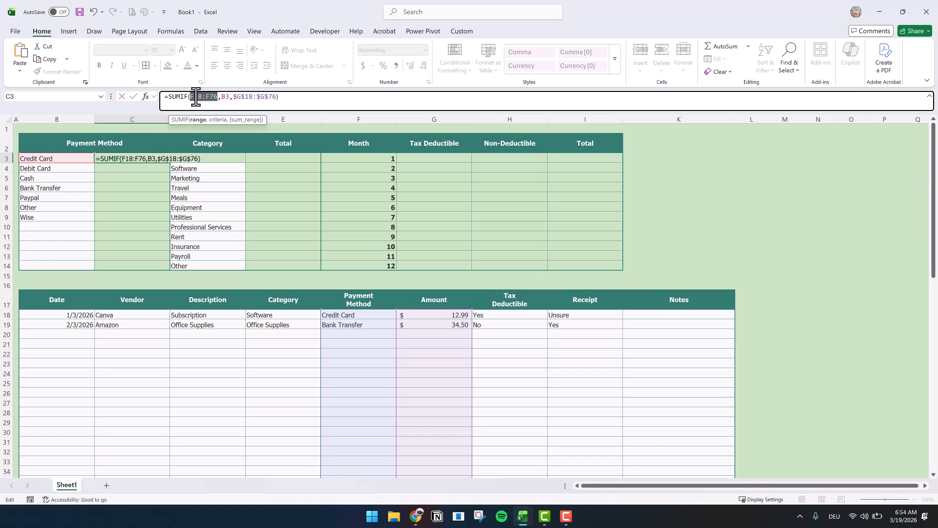
pyautogui.press('F4')
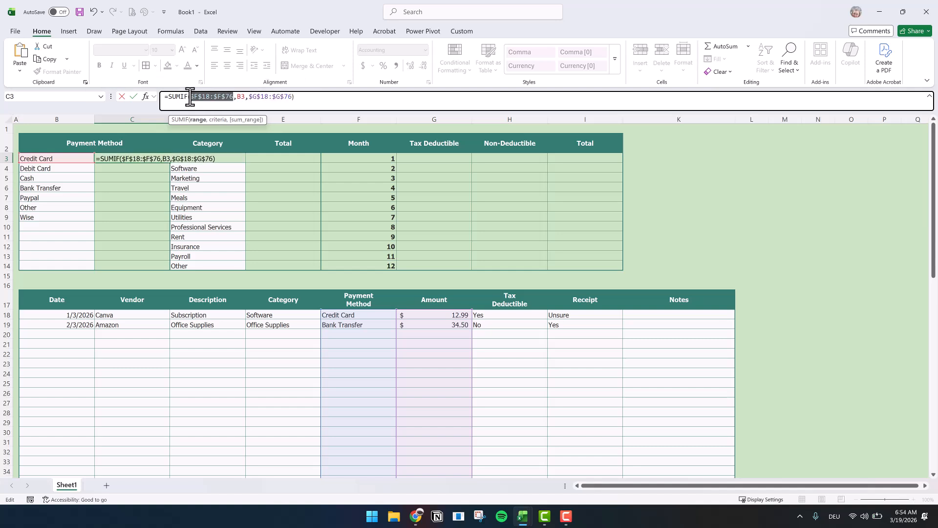
pyautogui.click(133, 97)
# - Fill the payment method SUMIF formula from C3 down to C14 without formatting
pyautogui.moveTo(170, 162); pyautogui.dragTo(154, 267)
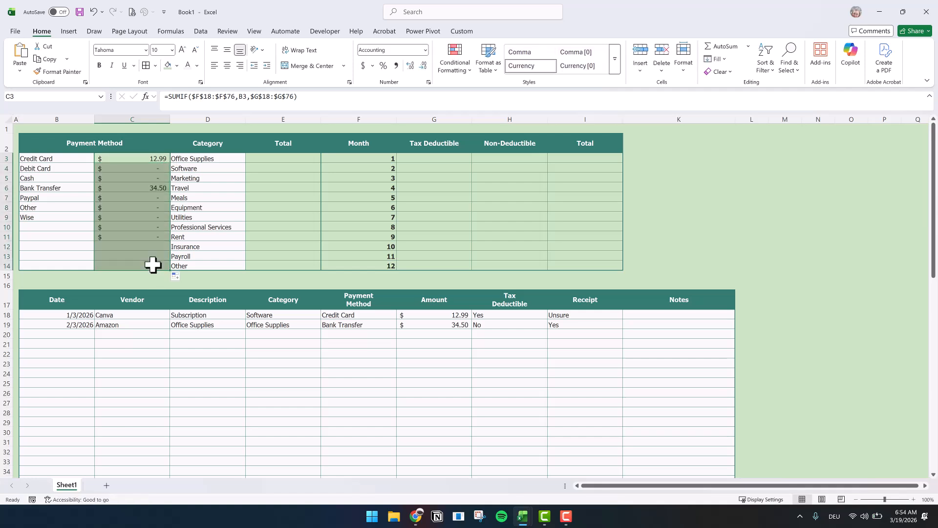
pyautogui.click(178, 276)
pyautogui.click(209, 310)
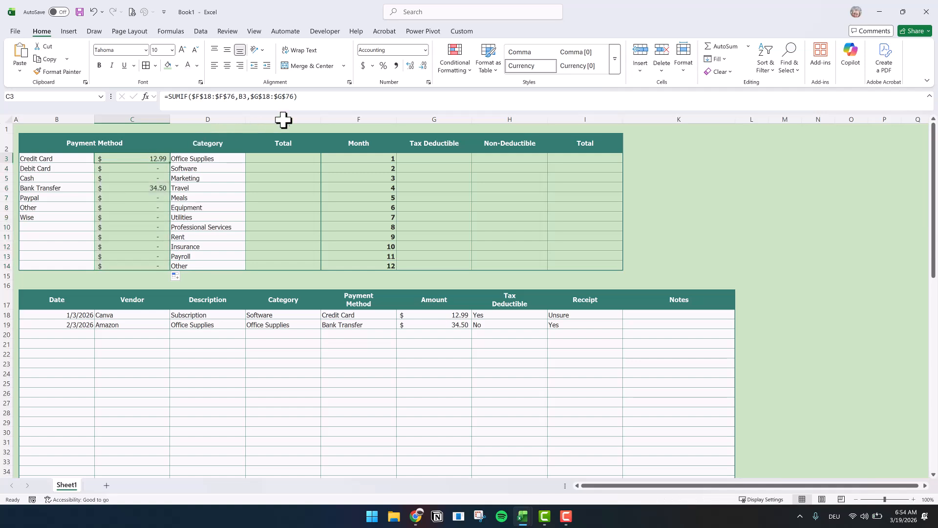
# - Copy the SUMIF formula text from C3 into the category total cell E3 and change its criterion to D3
pyautogui.moveTo(306, 96); pyautogui.dragTo(158, 96)
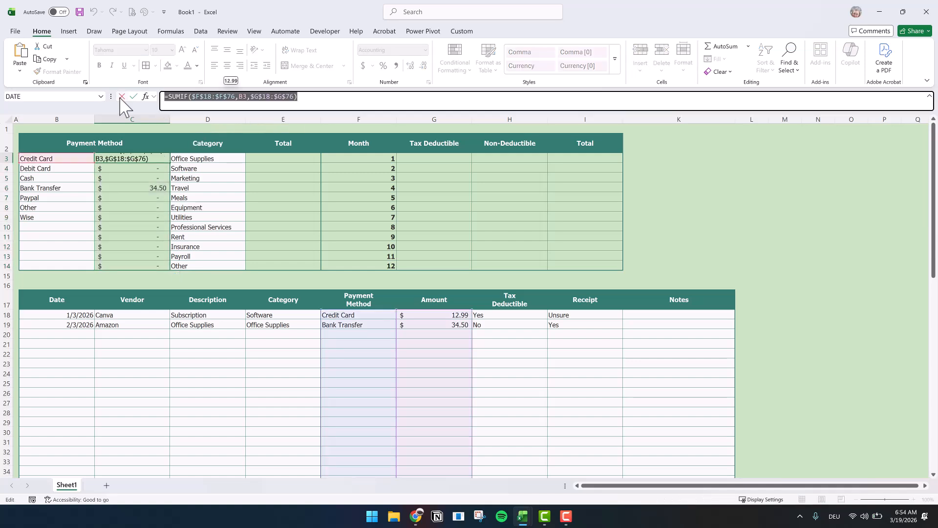
pyautogui.press('Escape')
pyautogui.hotkey('ctrl', 'c')
pyautogui.click(255, 155)
pyautogui.press('Escape')
pyautogui.click(208, 103)
pyautogui.hotkey('ctrl', 'v')
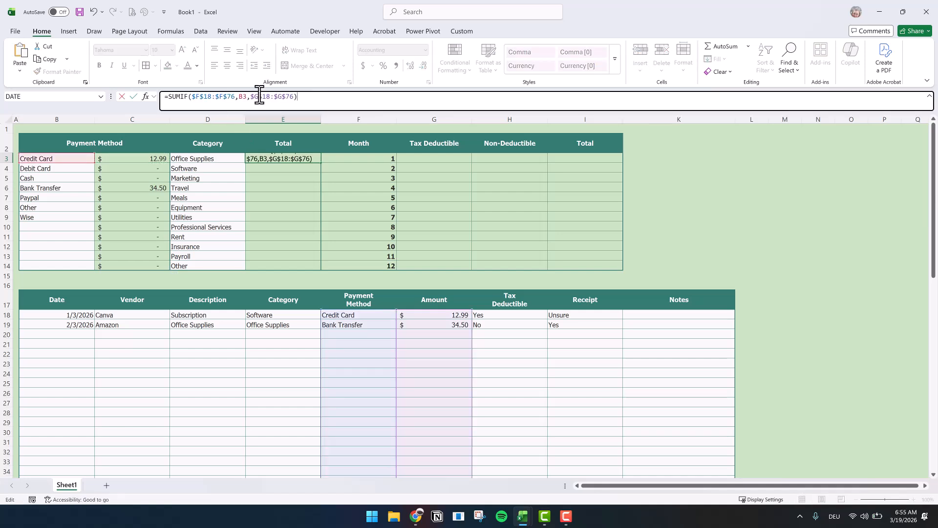
pyautogui.doubleClick(242, 97)
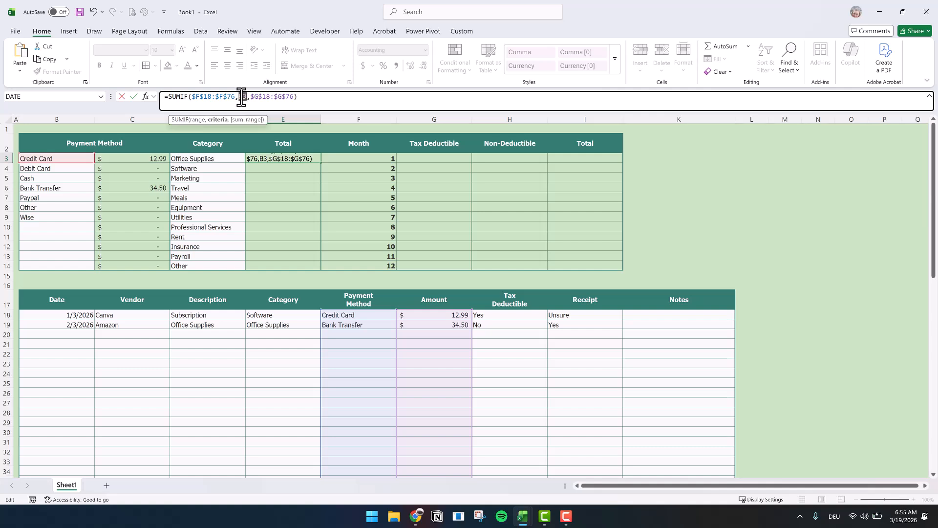
pyautogui.click(205, 158)
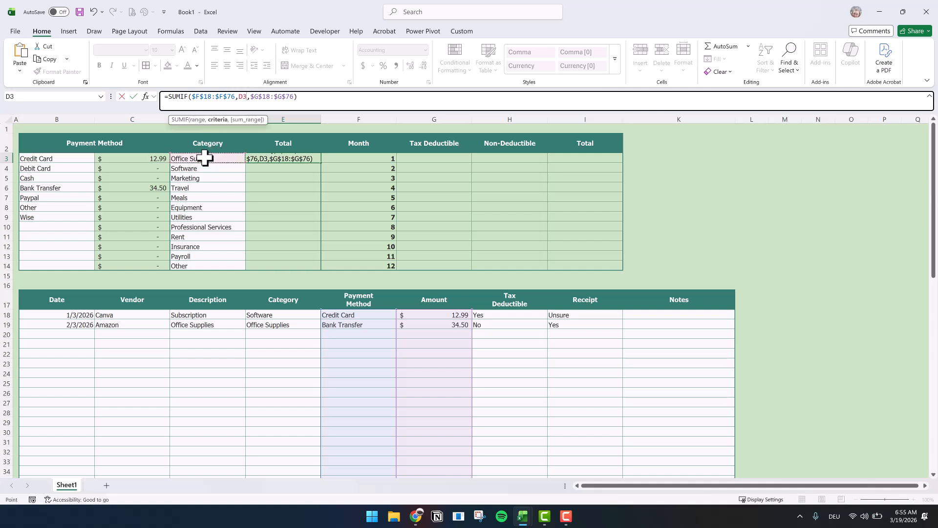
# - Change the criteria range in E3's formula to $E$18:$E$76 and commit it
pyautogui.click(196, 96)
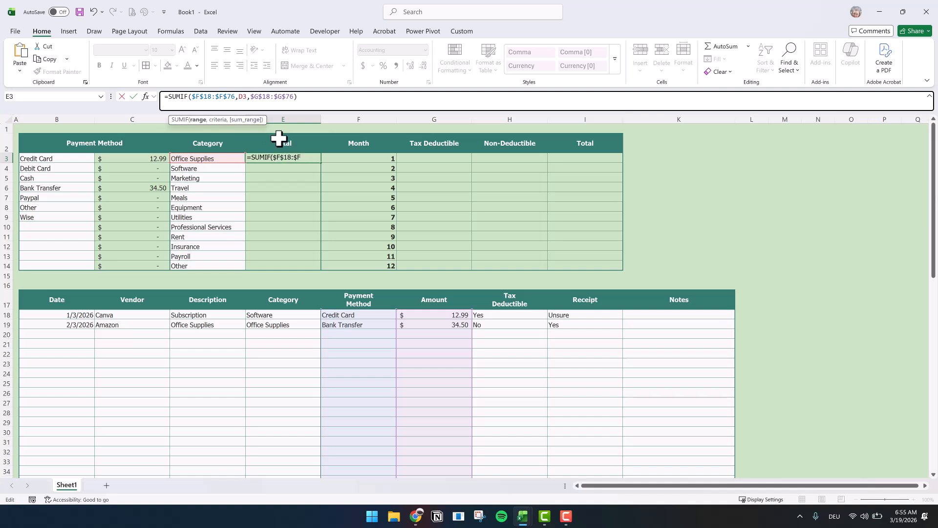
pyautogui.press('Delete')
pyautogui.hotkey('shift', 'Right')
pyautogui.hotkey('shift', 'Right')
pyautogui.hotkey('shift', 'Right')
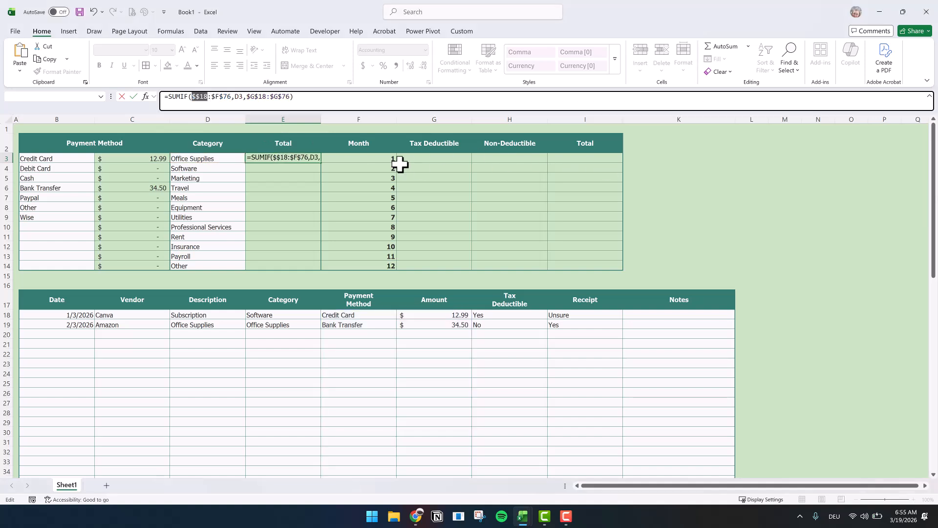
pyautogui.click(194, 98)
pyautogui.write('E')
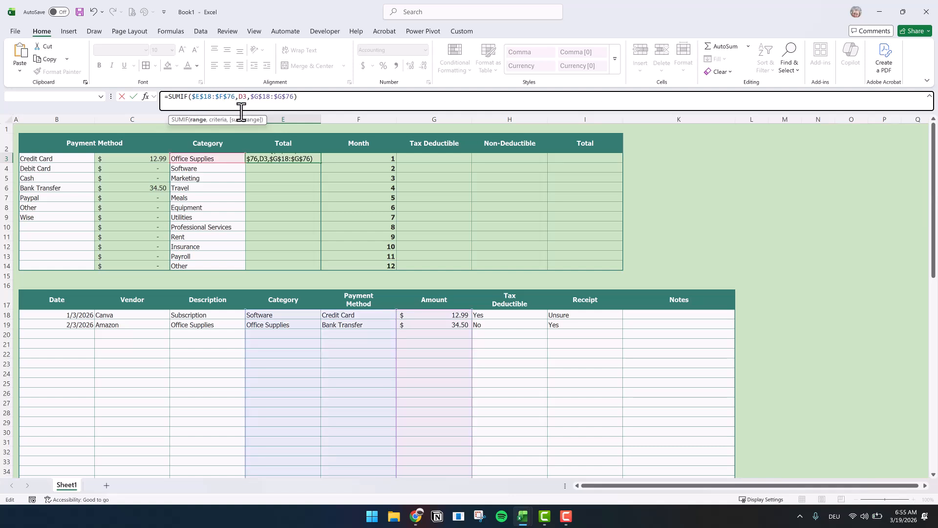
pyautogui.press('BackSpace')
pyautogui.write('E')
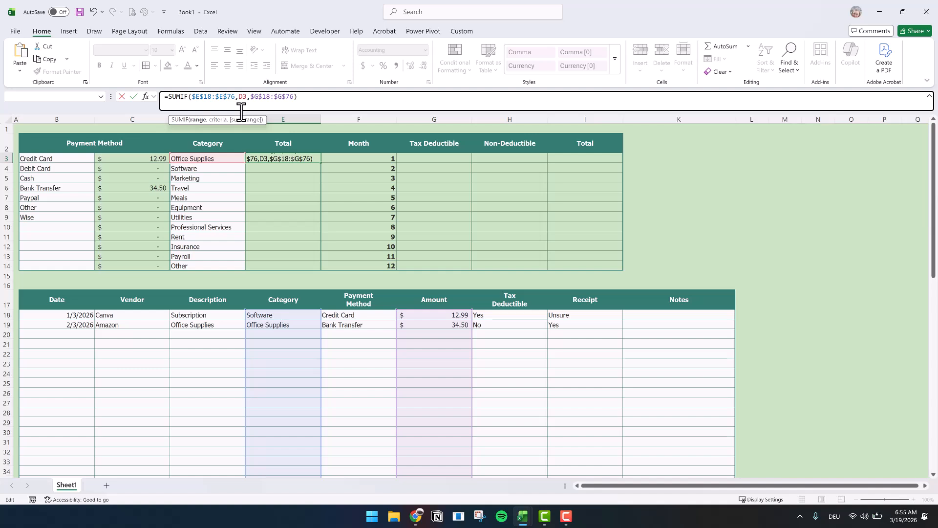
pyautogui.press('Return')
# - Fill the category total formula from E3 down to E14 without formatting
pyautogui.click(310, 157)
pyautogui.moveTo(323, 164); pyautogui.dragTo(318, 269)
pyautogui.click(328, 276)
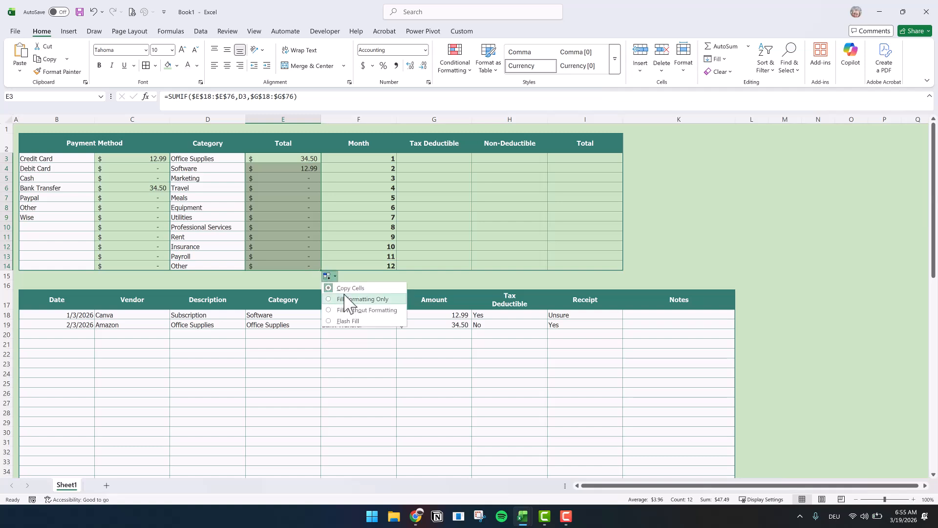
pyautogui.click(356, 313)
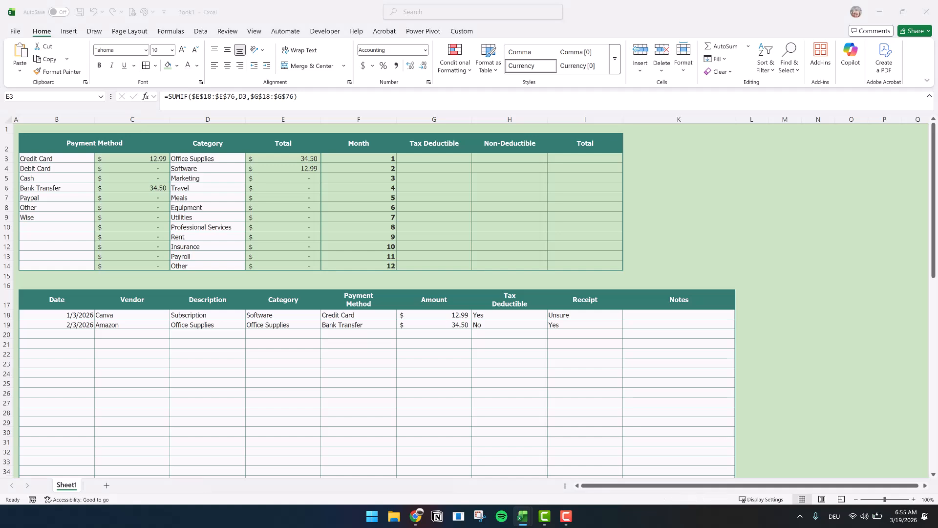
# - Start a SUMIFS formula in the Tax Deductible cell G3 with sum range G18:G76
pyautogui.click(429, 159)
pyautogui.click(428, 159)
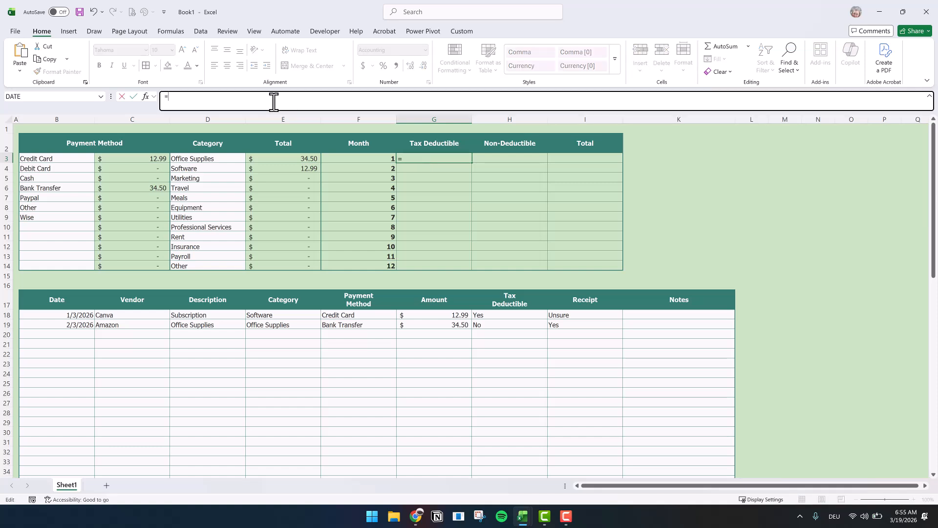
pyautogui.write('=SUMIF')
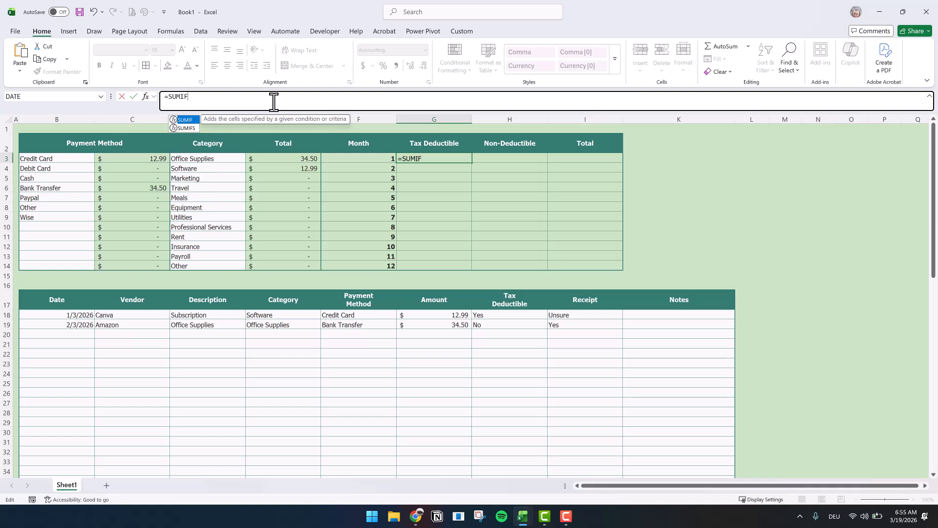
pyautogui.write('S(')
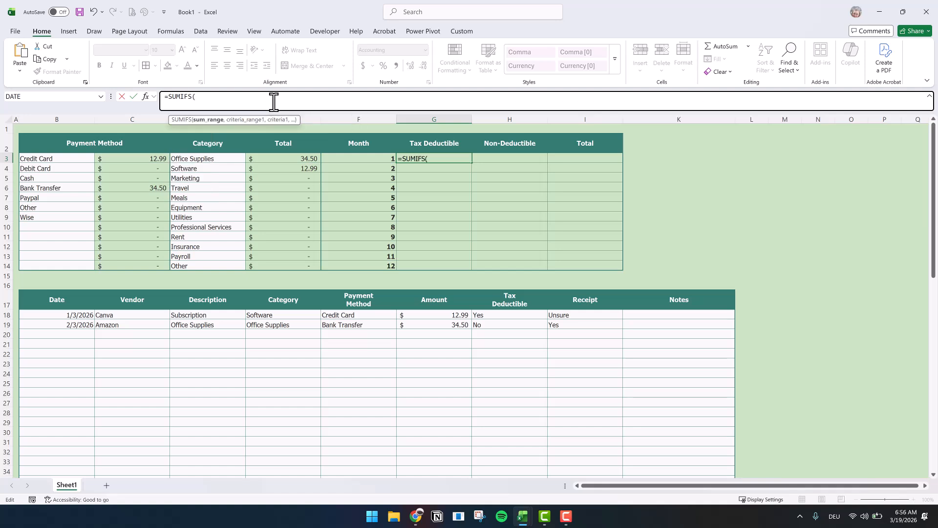
pyautogui.click(440, 315)
pyautogui.moveTo(440, 315); pyautogui.dragTo(457, 468)
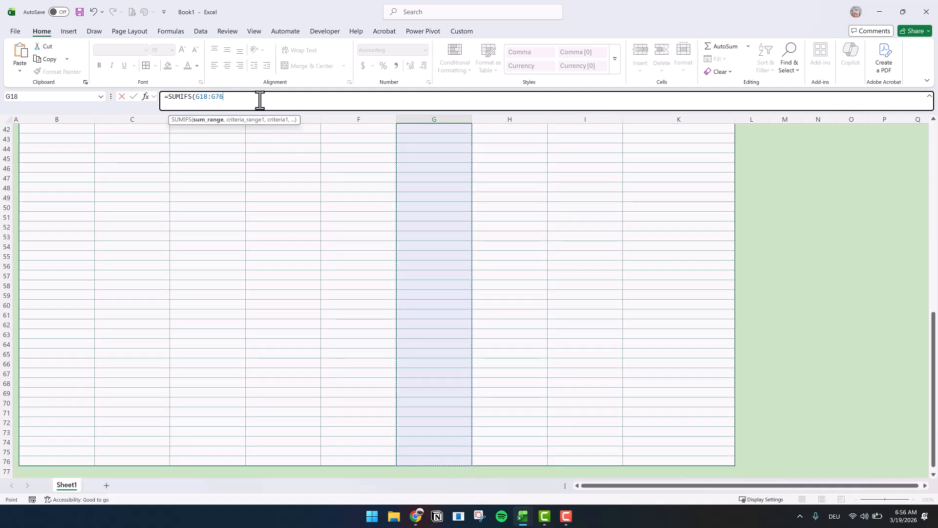
pyautogui.write(',')
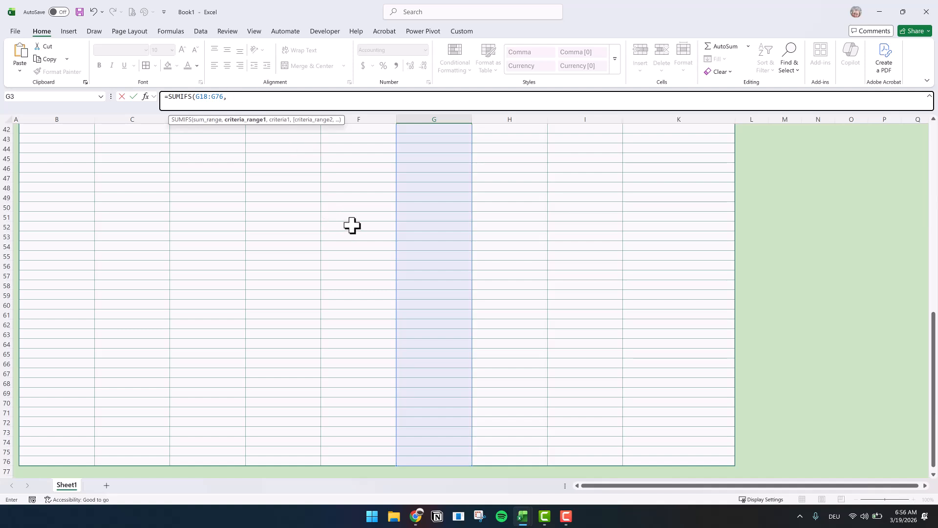
# - Add the first condition to G3's SUMIFS formula: criteria range H18:H76 with criterion "Yes"
pyautogui.moveTo(488, 461); pyautogui.dragTo(508, 156)
pyautogui.moveTo(504, 319); pyautogui.dragTo(498, 319)
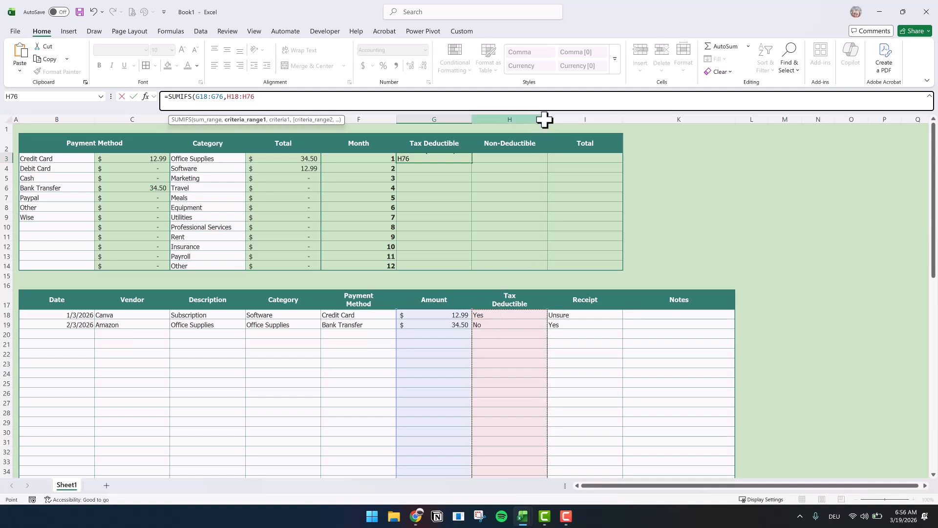
pyautogui.write(',')
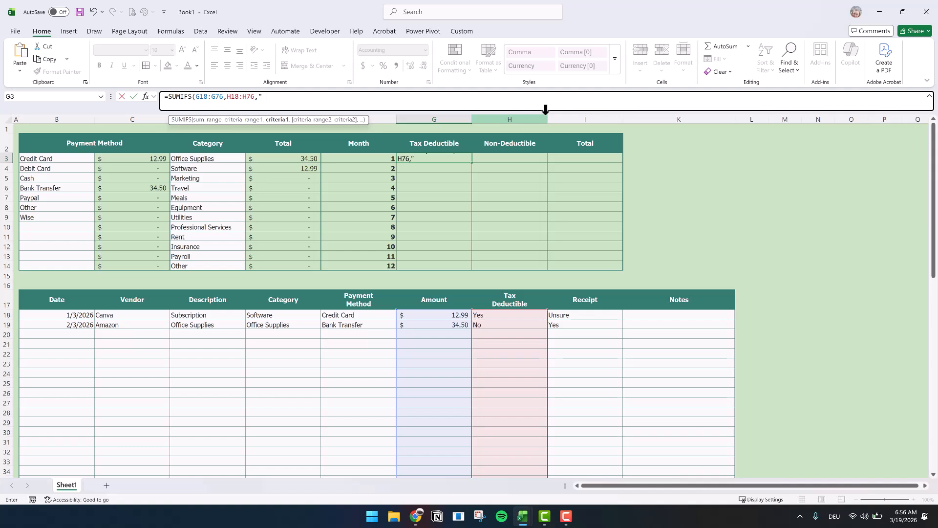
pyautogui.write('"Yes",')
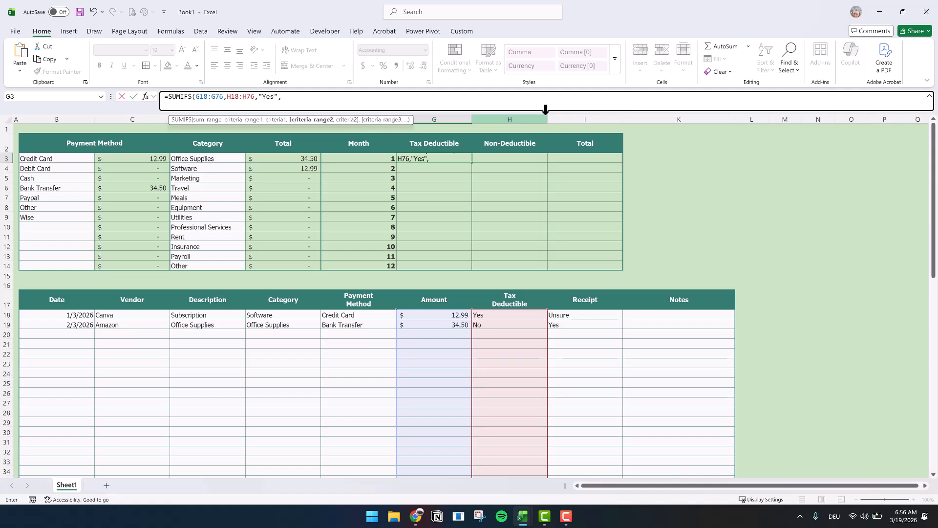
# - Add a second condition to G3's SUMIFS formula: criteria range J18:J76 with criterion F3, and close the formula
pyautogui.moveTo(196, 98); pyautogui.dragTo(223, 99)
pyautogui.hotkey('ctrl', 'c')
pyautogui.click(310, 97)
pyautogui.hotkey('ctrl', 'v')
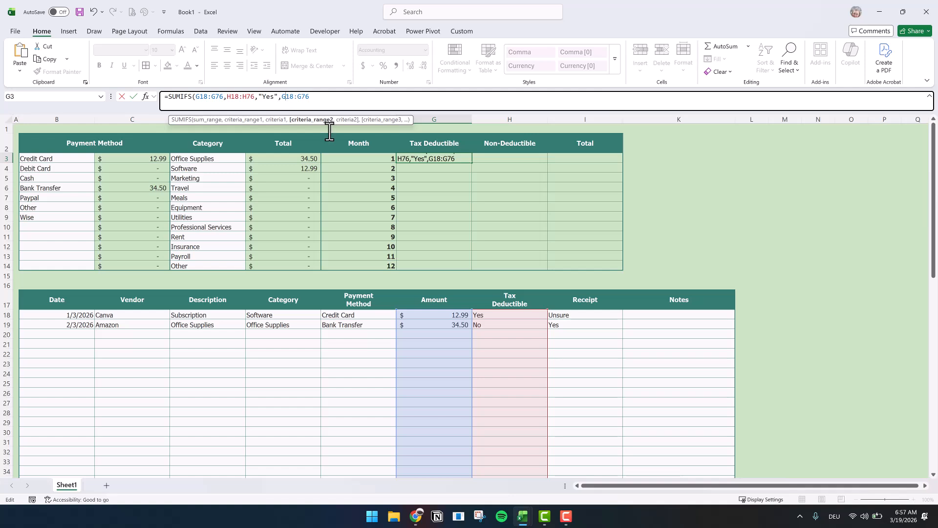
pyautogui.press('BackSpace')
pyautogui.write('J')
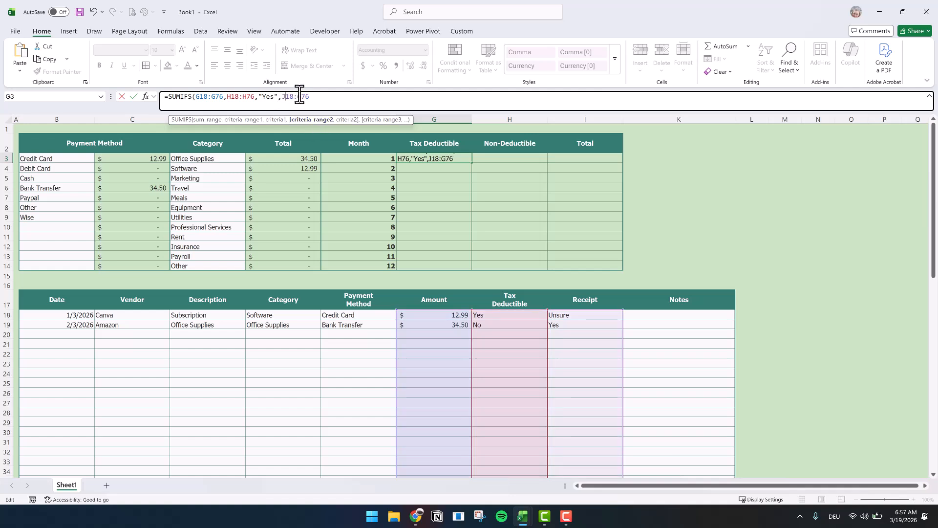
pyautogui.press('BackSpace')
pyautogui.write('J76')
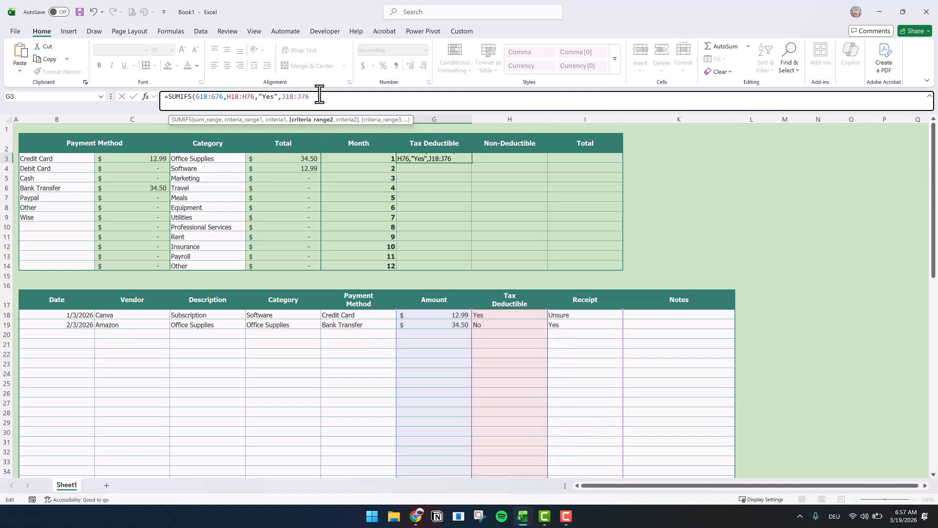
pyautogui.write(',')
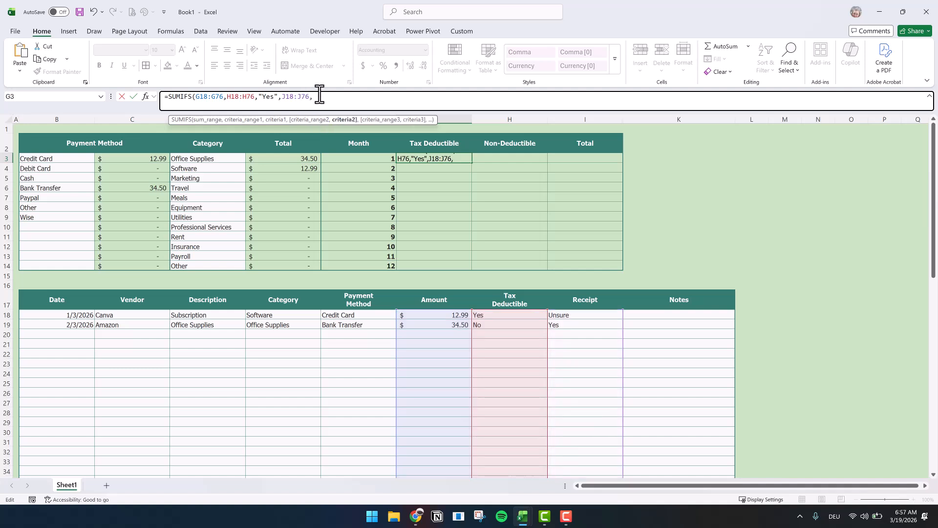
pyautogui.click(358, 156)
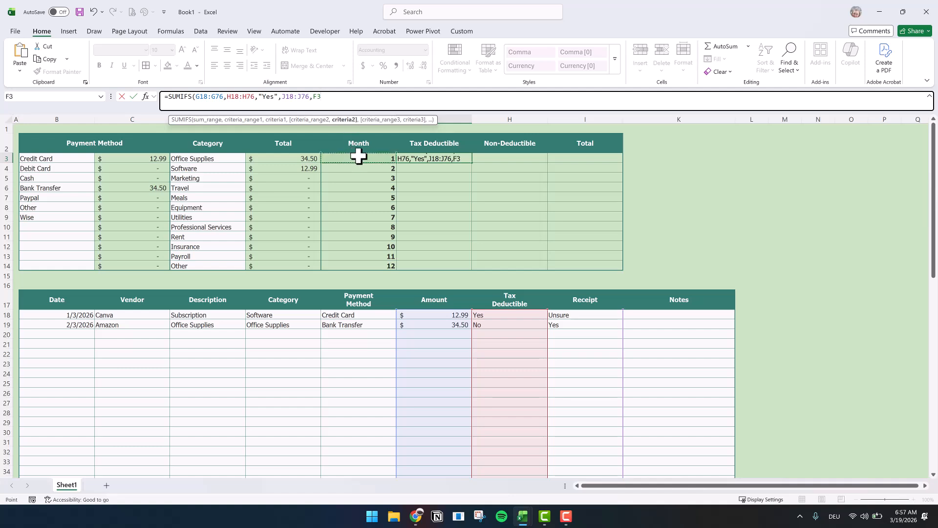
pyautogui.write(')')
# - Make G3's three ranges absolute as $G$18:$G$76, $H$18:$H$76 and $J$18:$J$76, and commit the formula
pyautogui.moveTo(197, 98); pyautogui.dragTo(222, 97)
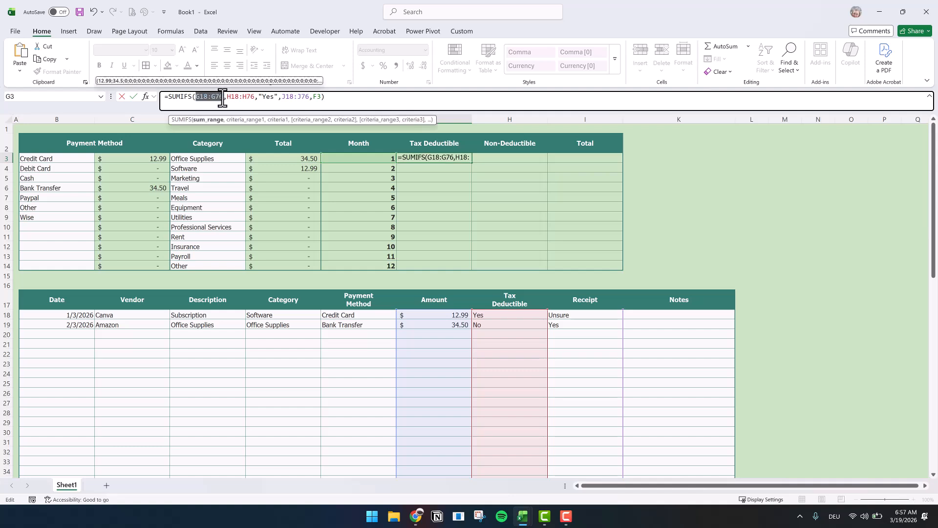
pyautogui.press('F4')
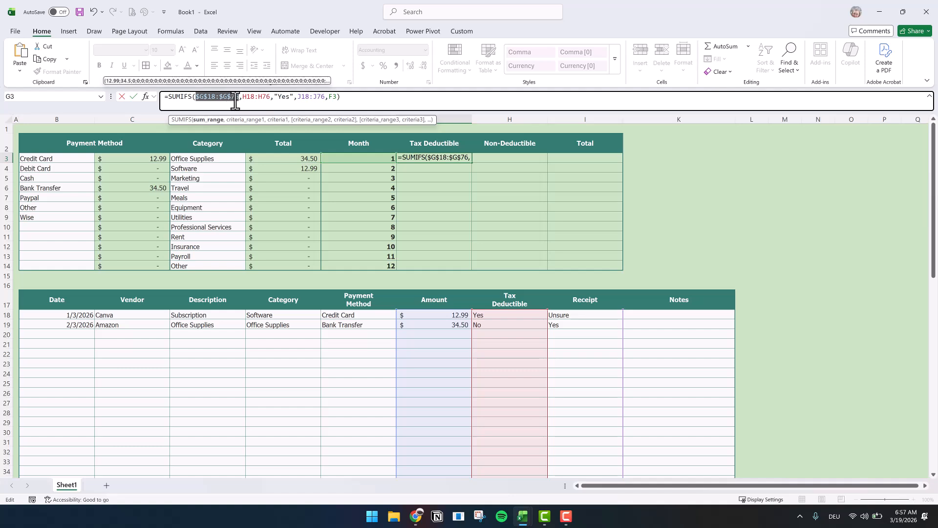
pyautogui.click(275, 98)
pyautogui.doubleClick(269, 97)
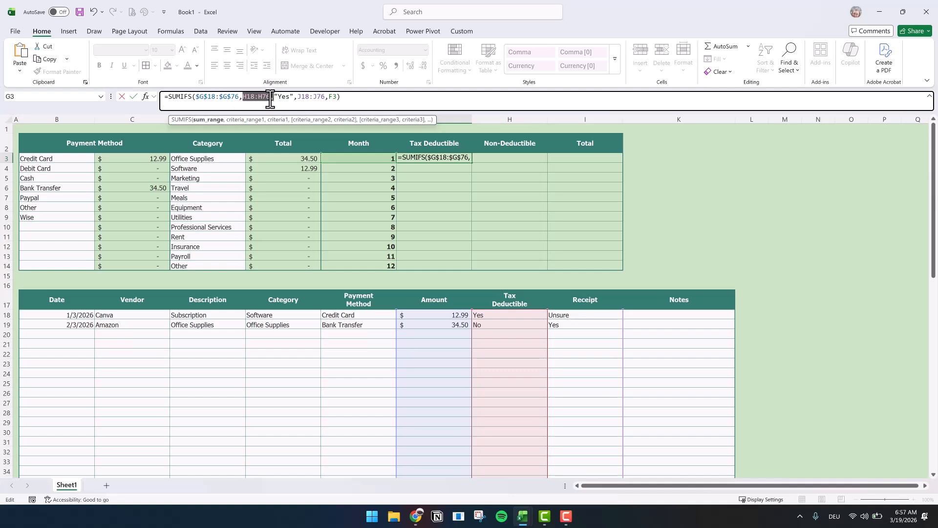
pyautogui.press('F4')
pyautogui.moveTo(314, 97); pyautogui.dragTo(343, 97)
pyautogui.press('F4')
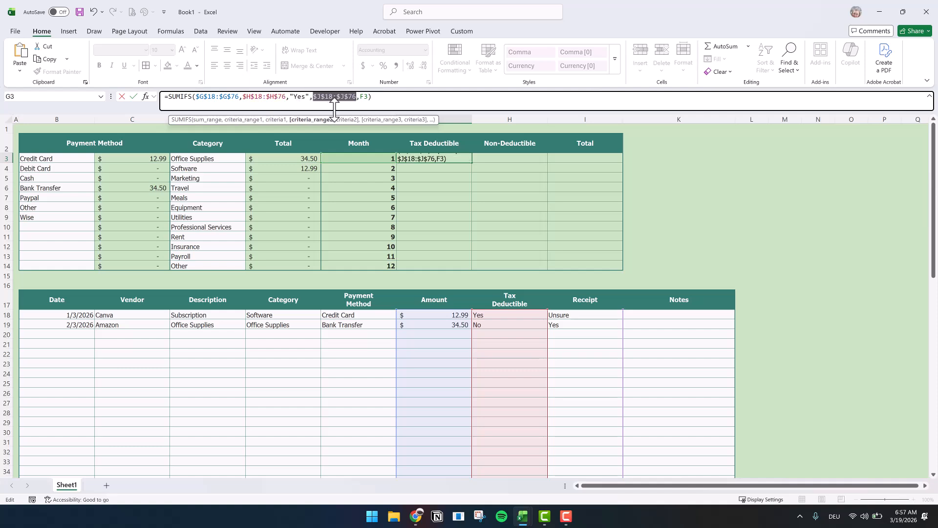
pyautogui.click(137, 99)
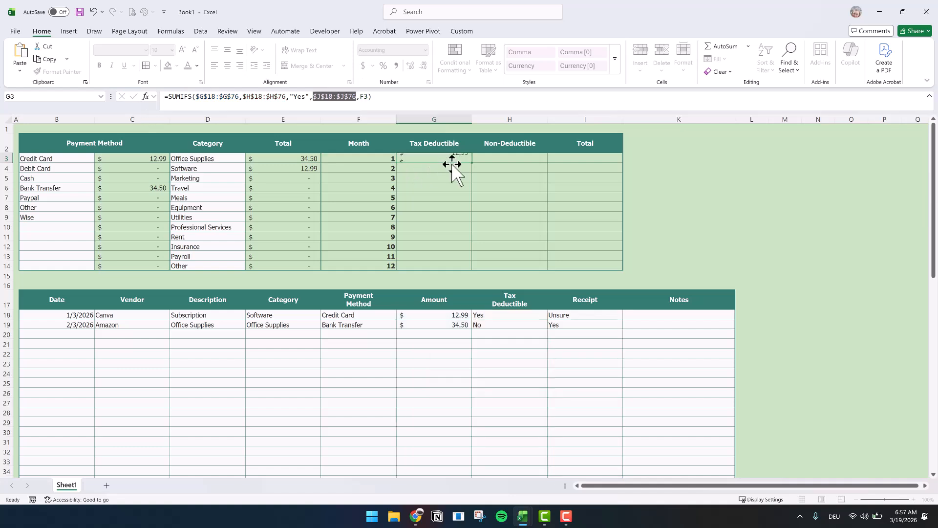
# - Fill the Tax Deductible formula from G3 down to G14 without formatting
pyautogui.moveTo(472, 163); pyautogui.dragTo(473, 268)
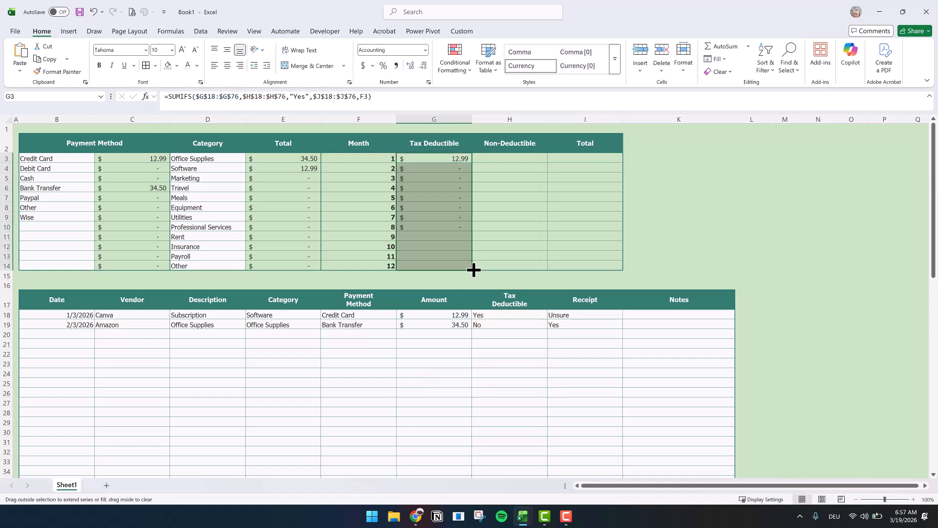
pyautogui.click(477, 277)
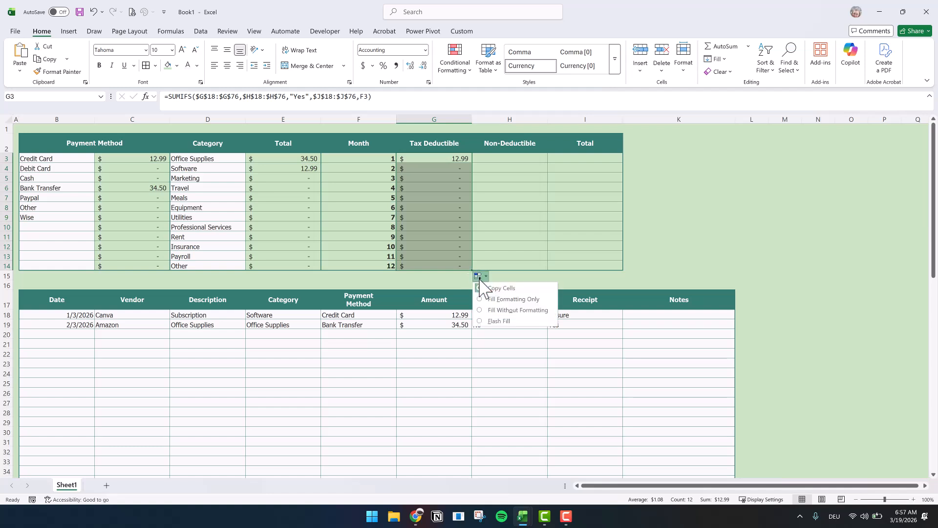
pyautogui.click(498, 311)
# - Copy G3's SUMIFS formula text into the Non-Deductible cell H3 and change its criterion to "No"
pyautogui.click(450, 158)
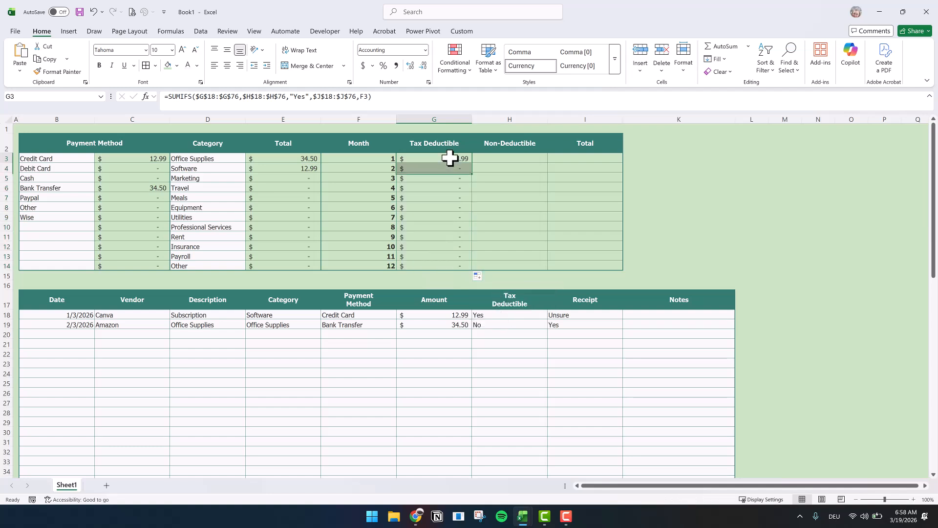
pyautogui.click(404, 96)
pyautogui.moveTo(371, 96); pyautogui.dragTo(163, 96)
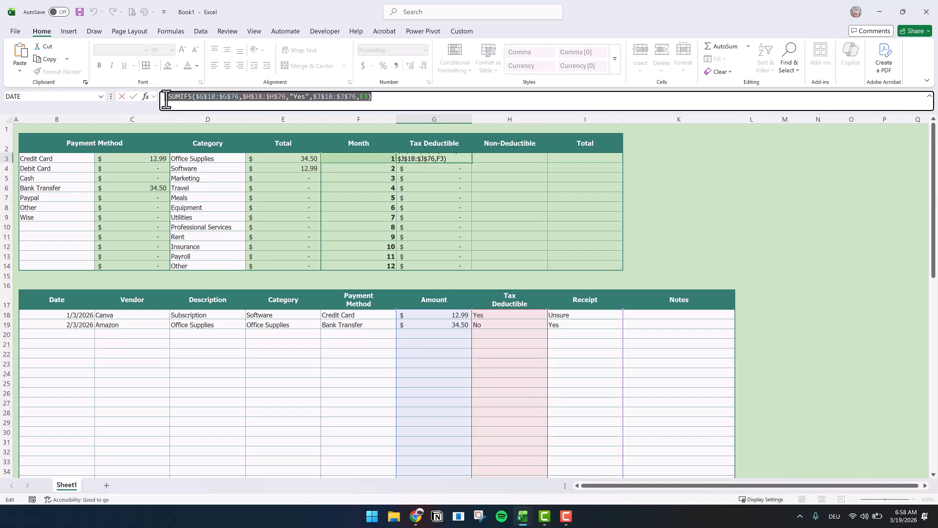
pyautogui.hotkey('ctrl', 'c')
pyautogui.press('Tab')
pyautogui.click(313, 98)
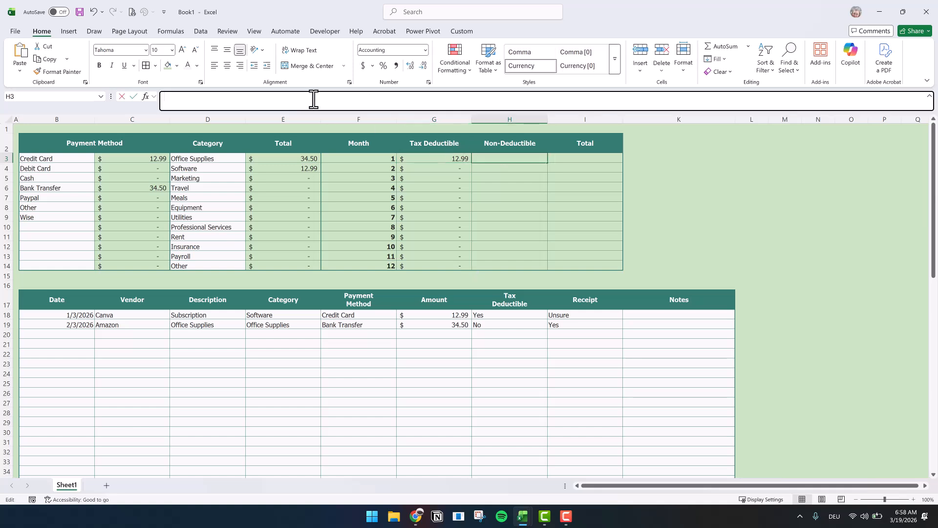
pyautogui.hotkey('ctrl', 'v')
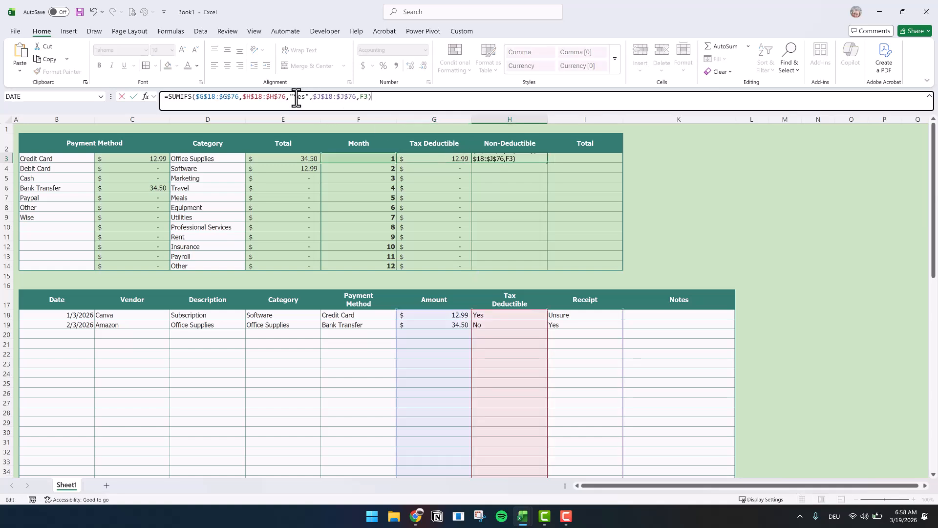
pyautogui.doubleClick(298, 96)
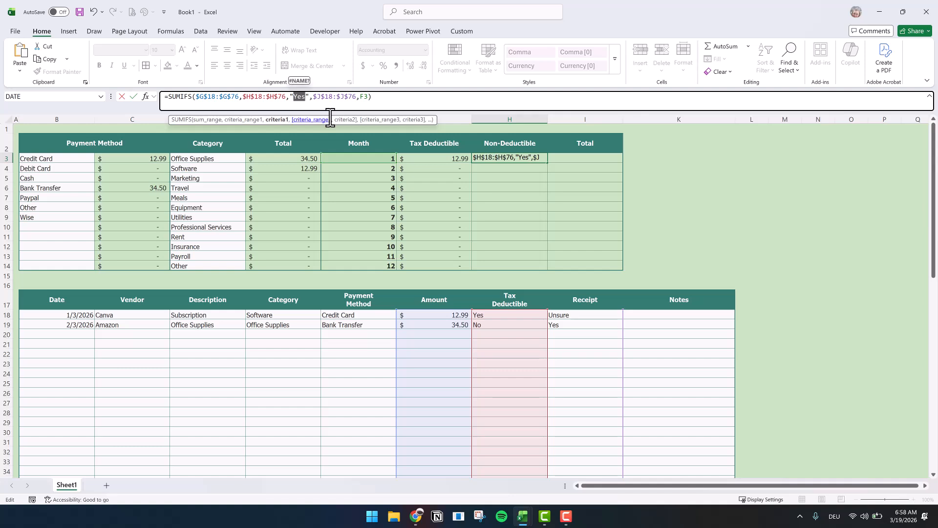
pyautogui.write('Ni')
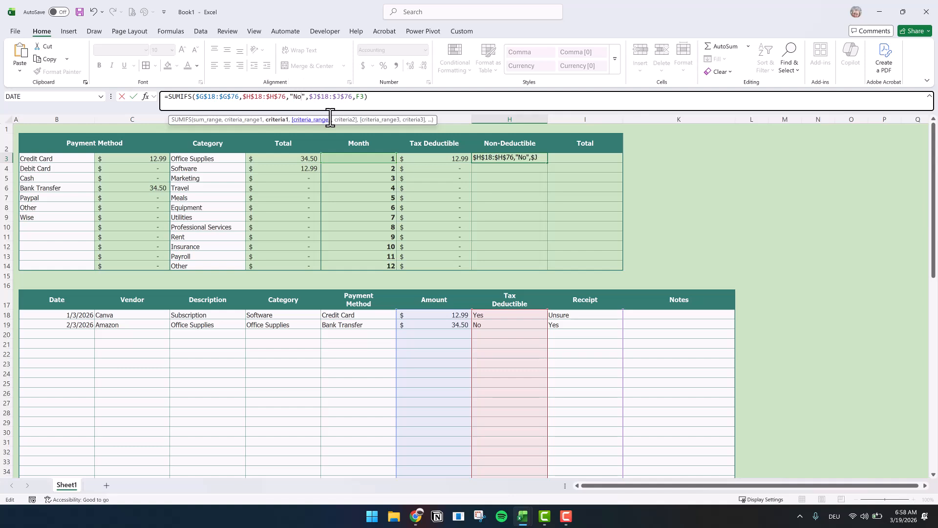
# - Add a second copy of the SUMIFS to H3's formula with + and criterion "Unsure", without its extra equals sign, and commit
pyautogui.moveTo(383, 97); pyautogui.dragTo(157, 96)
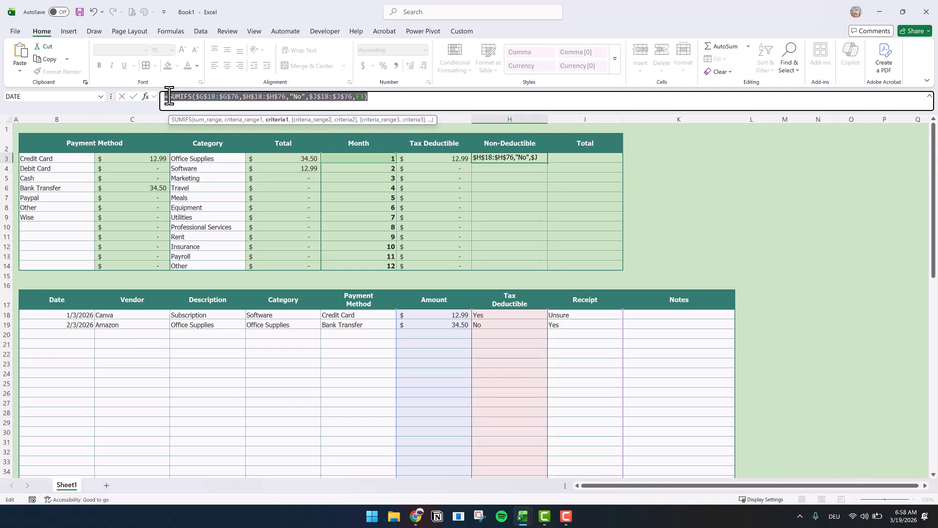
pyautogui.click(377, 98)
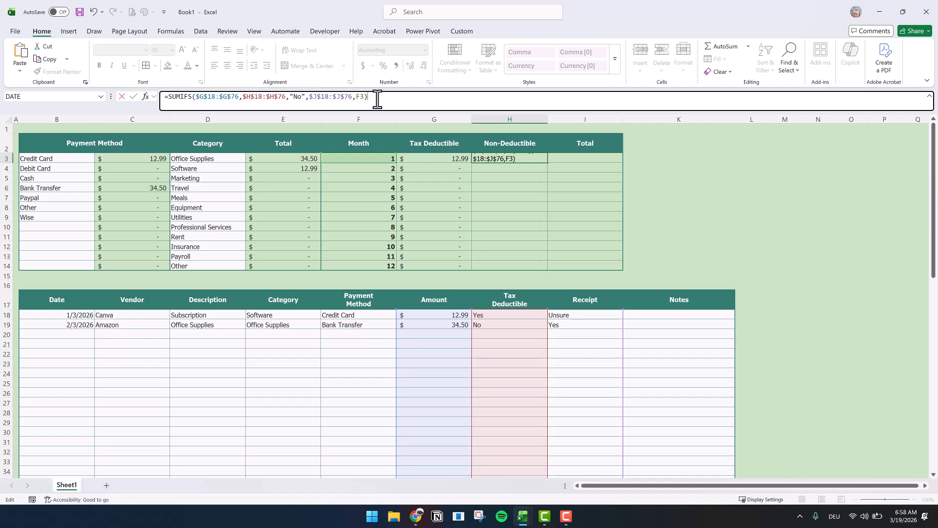
pyautogui.write('+')
pyautogui.hotkey('ctrl', 'v')
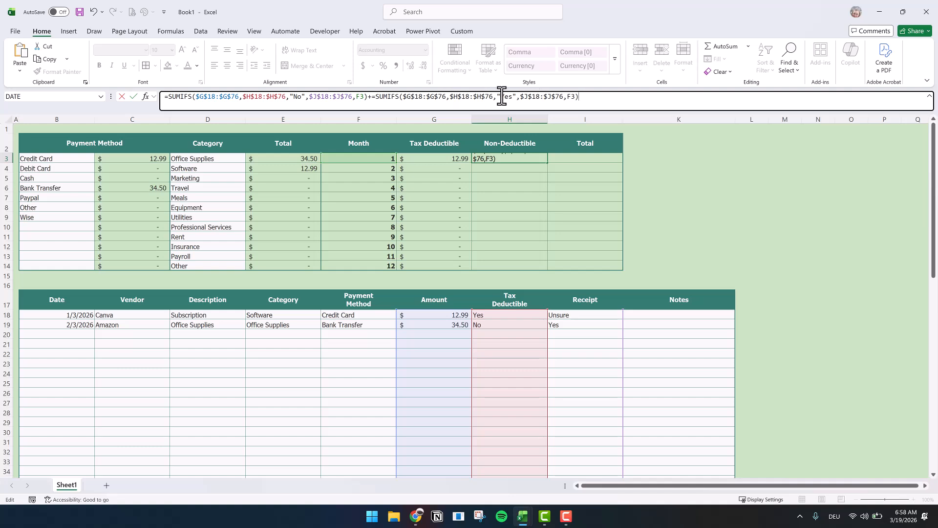
pyautogui.moveTo(500, 98); pyautogui.dragTo(513, 100)
pyautogui.write('Unsure')
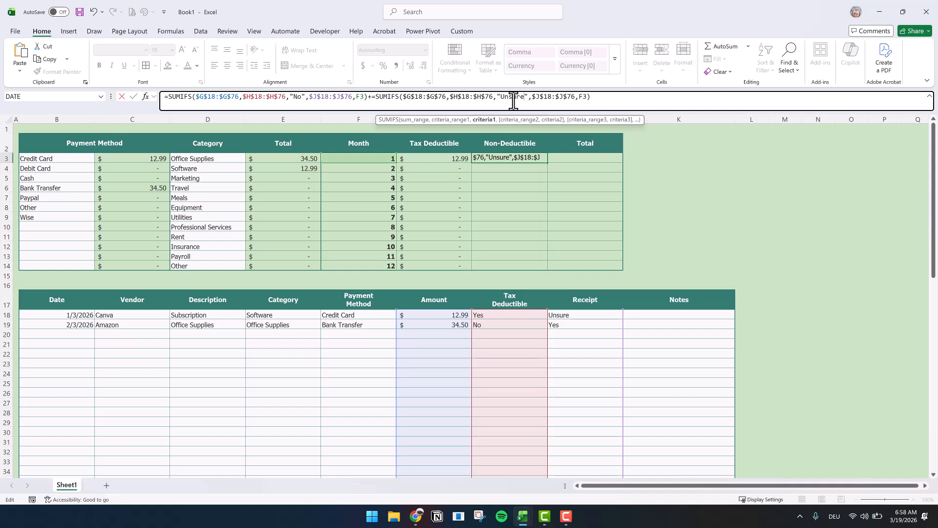
pyautogui.click(376, 97)
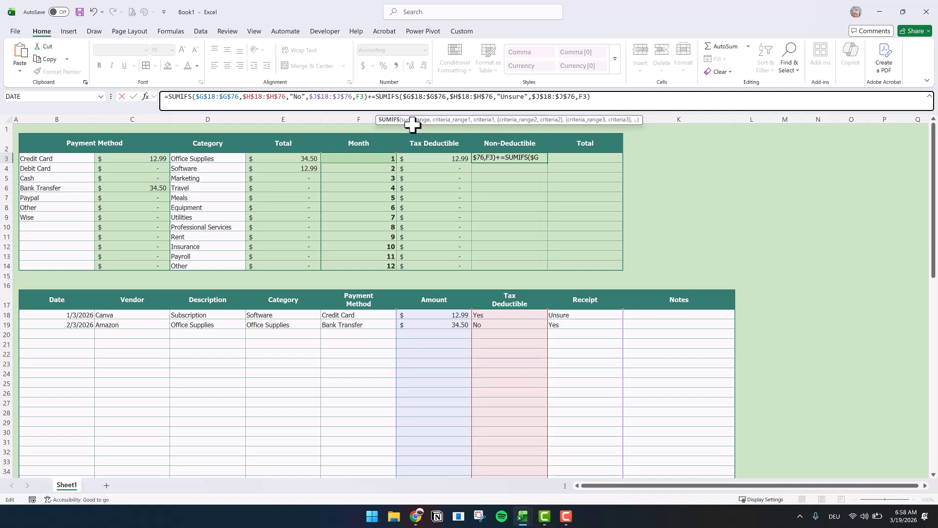
pyautogui.press('BackSpace')
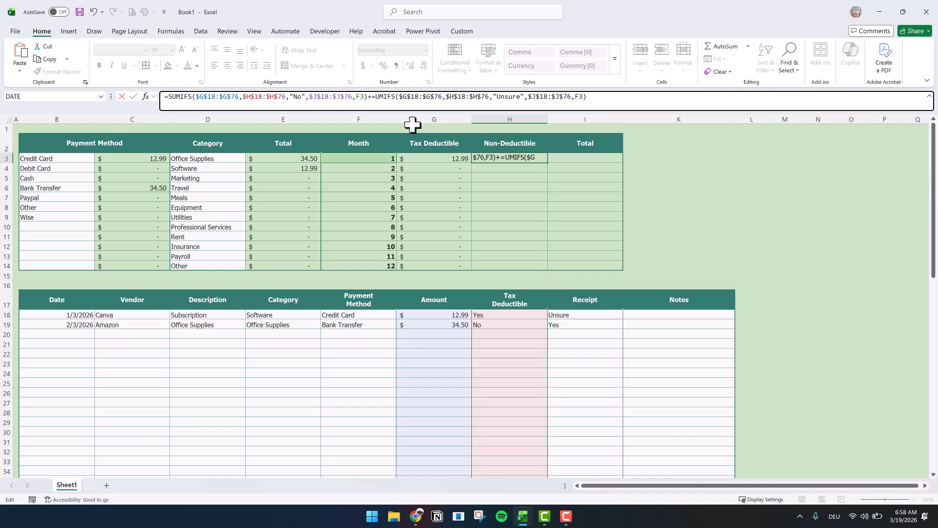
pyautogui.press('Delete')
pyautogui.write('S')
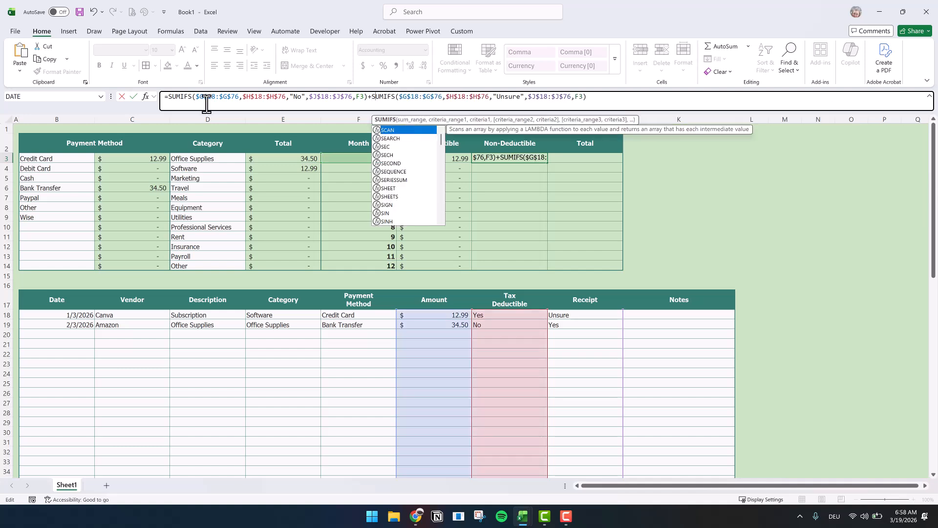
pyautogui.click(132, 96)
# - Fill the Non-Deductible formula from H3 down to H14 without formatting
pyautogui.moveTo(549, 249); pyautogui.dragTo(546, 266)
pyautogui.click(552, 276)
pyautogui.click(579, 321)
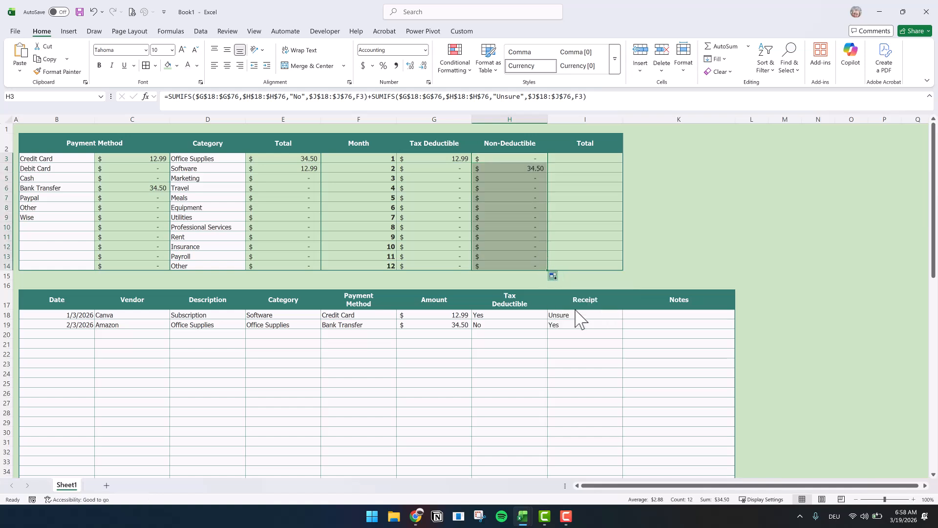
# - Enter the formula =G3+H3 in the monthly Total cell I3
pyautogui.click(581, 159)
pyautogui.write('=')
pyautogui.click(446, 158)
pyautogui.write('+')
pyautogui.click(491, 159)
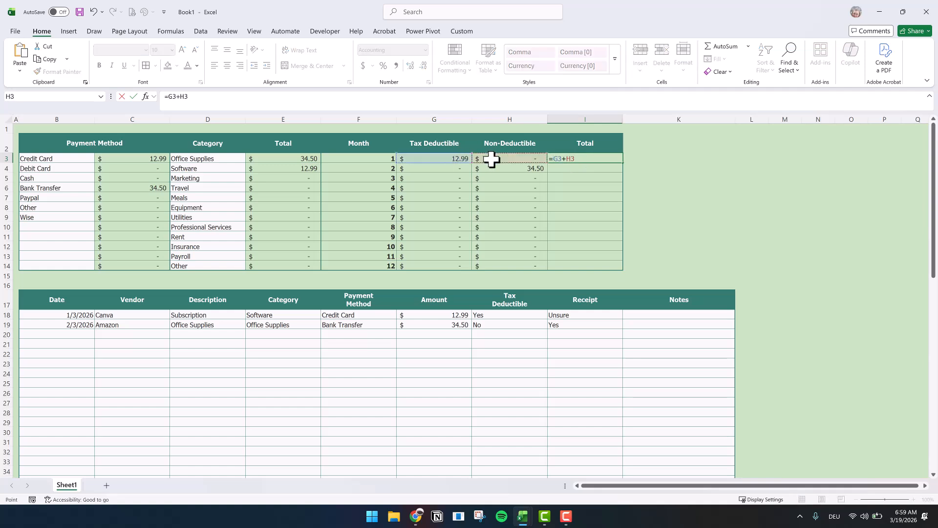
pyautogui.hotkey('ctrl', 'Return')
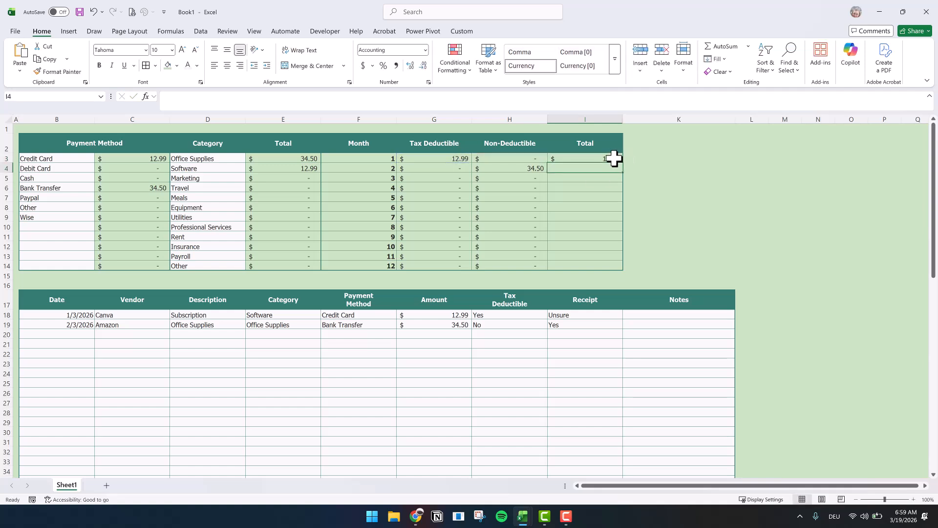
# - Fill the monthly total formula from I3 down to I14 without formatting
pyautogui.moveTo(623, 192); pyautogui.dragTo(622, 271)
pyautogui.click(631, 277)
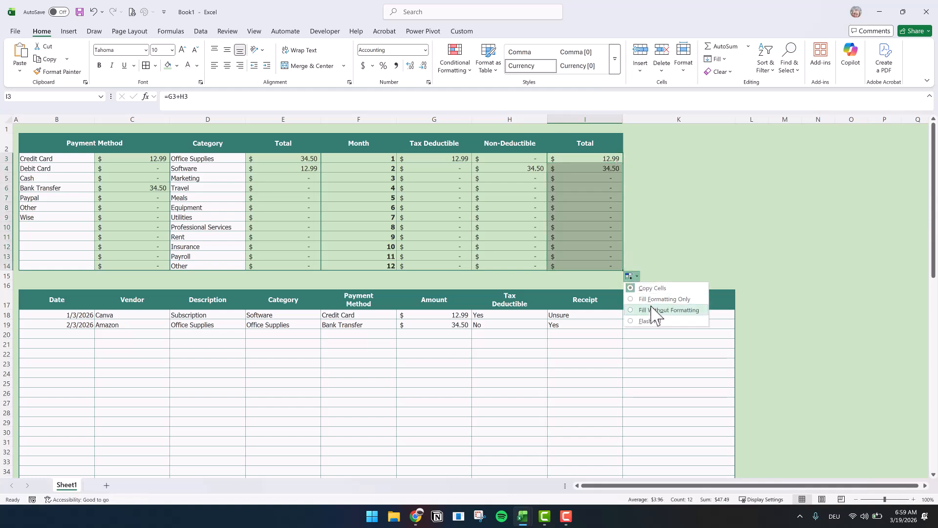
pyautogui.click(648, 310)
# - Enter a SUM of G3:G14 in cell G15 below the Tax Deductible column
pyautogui.click(435, 274)
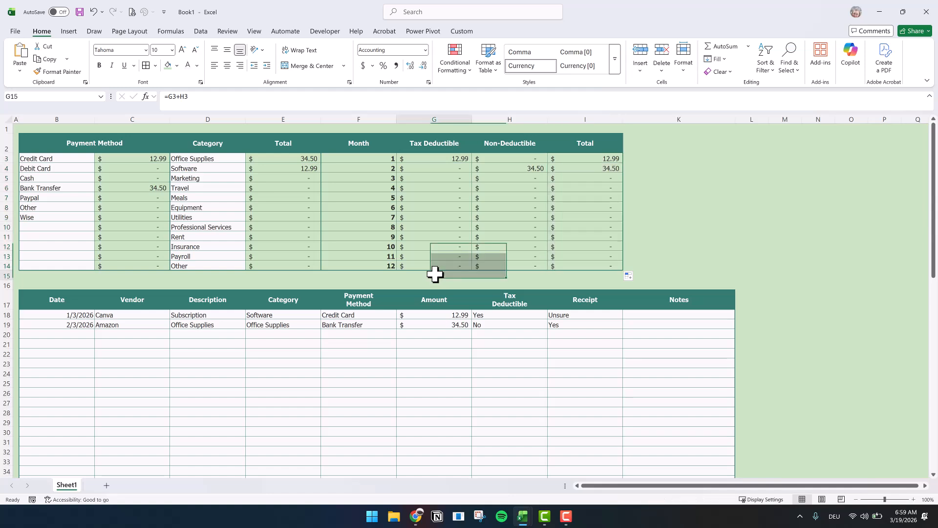
pyautogui.write('=SUM(')
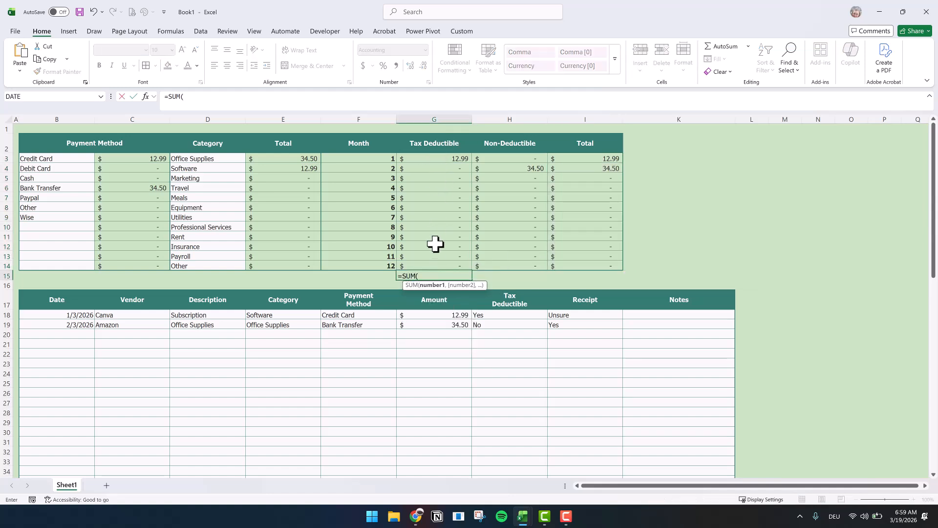
pyautogui.moveTo(434, 158); pyautogui.dragTo(430, 266)
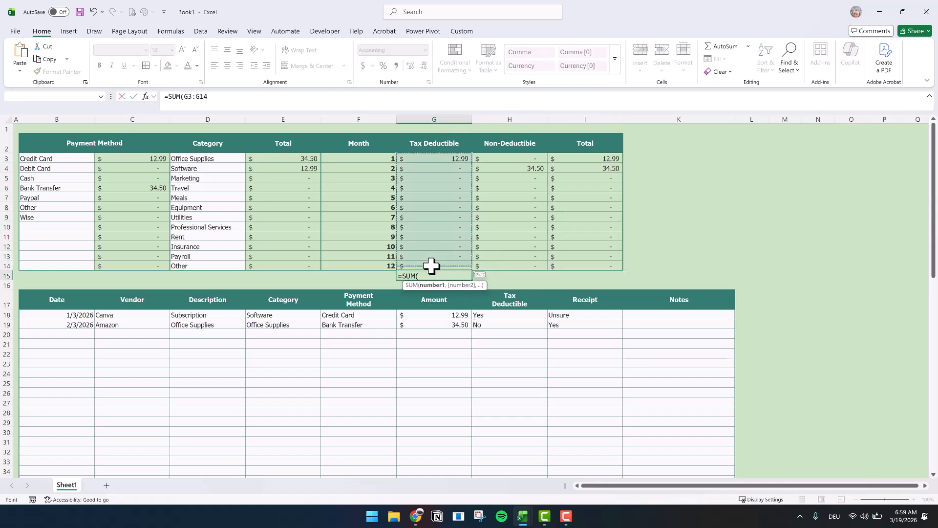
pyautogui.press('Return')
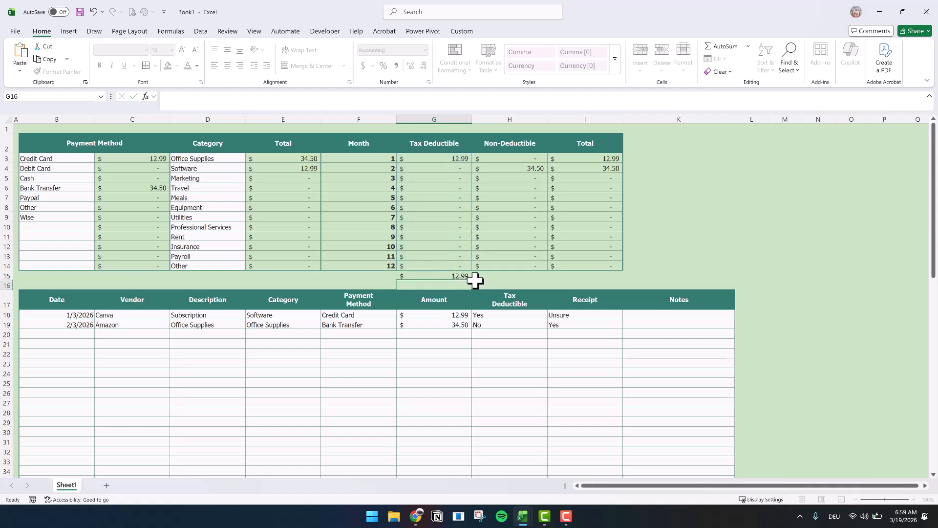
# - Fill G15's SUM formula across to I15 and make G15:I15 bold
pyautogui.click(459, 274)
pyautogui.moveTo(474, 283); pyautogui.dragTo(614, 280)
pyautogui.moveTo(452, 275); pyautogui.dragTo(576, 274)
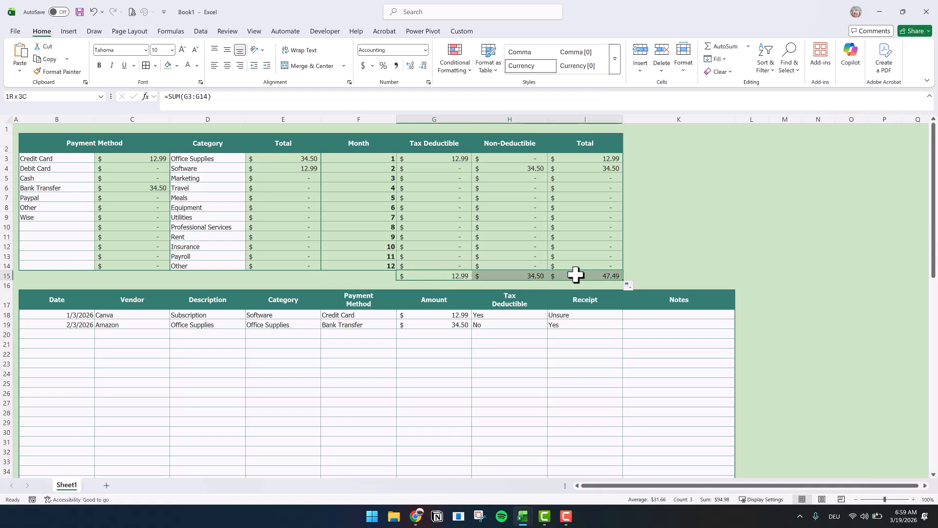
pyautogui.click(100, 65)
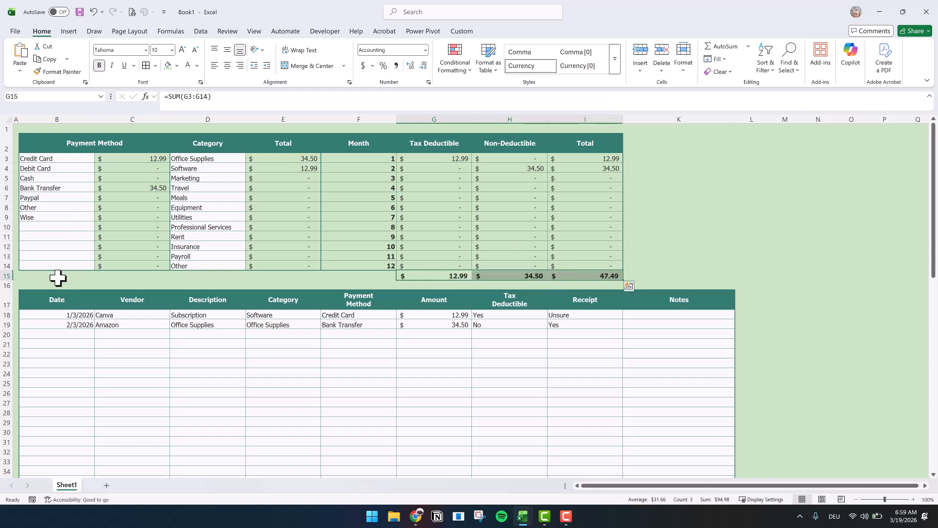
# - Copy the Canva expense entry B18:I18 and paste it as values into row 20
pyautogui.moveTo(77, 316); pyautogui.dragTo(556, 315)
pyautogui.hotkey('ctrl', 'c')
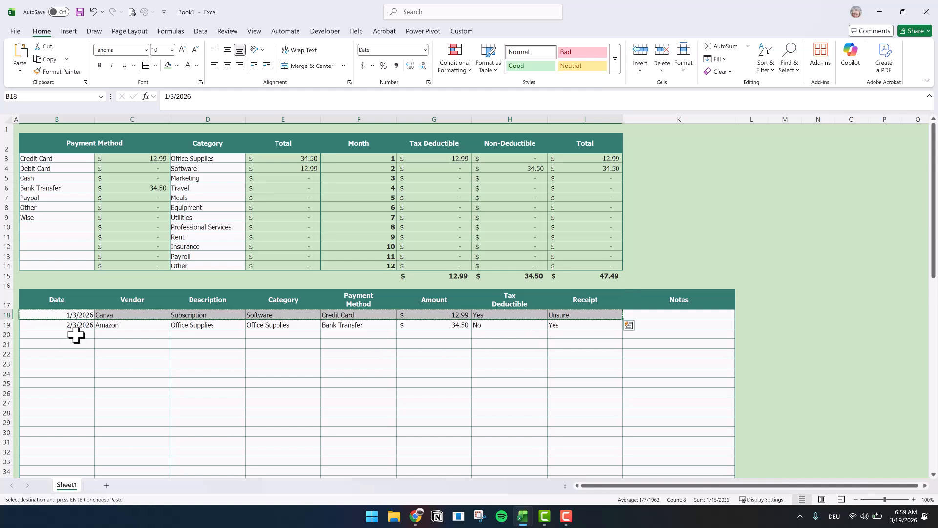
pyautogui.click(75, 335)
pyautogui.rightClick(74, 334)
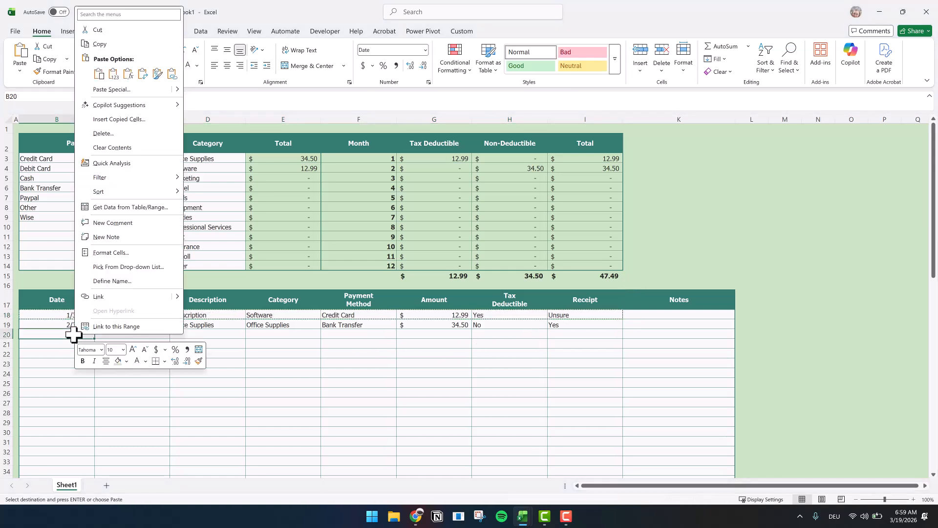
pyautogui.click(113, 73)
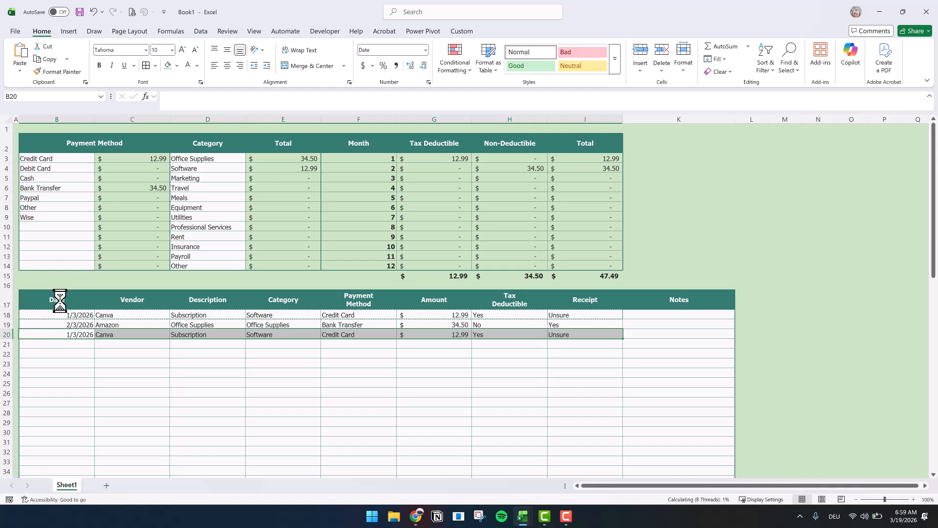
# - Change the date in B20 to 2/3/2026 and set the Receipt value in I20 to No
pyautogui.click(170, 97)
pyautogui.press('BackSpace')
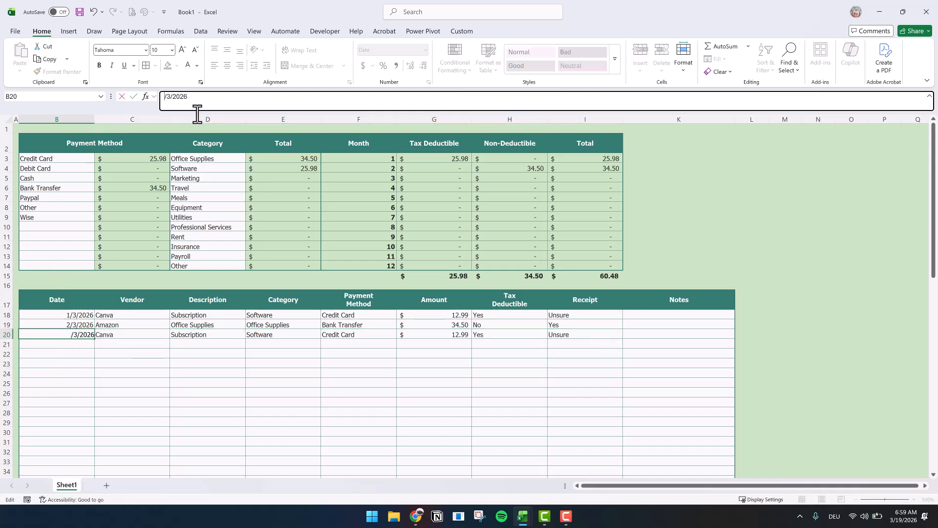
pyautogui.press('Return')
pyautogui.click(601, 337)
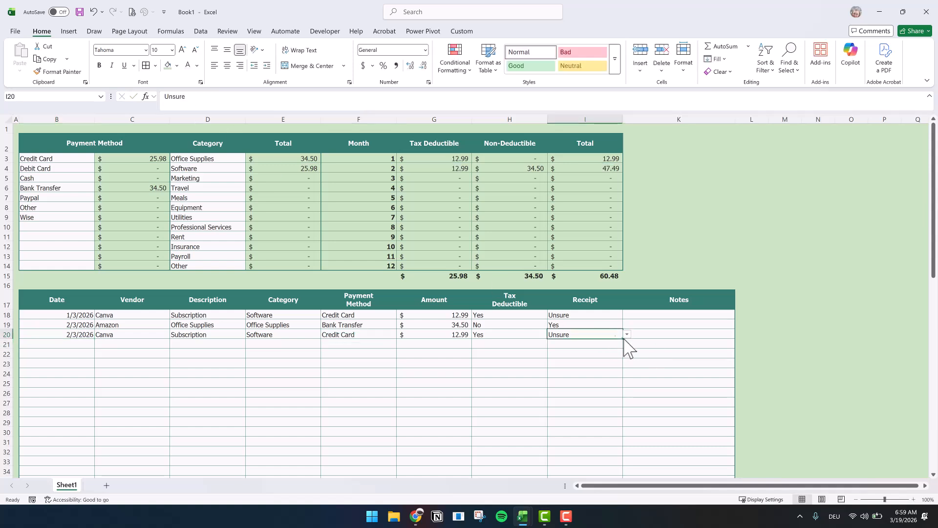
pyautogui.click(627, 336)
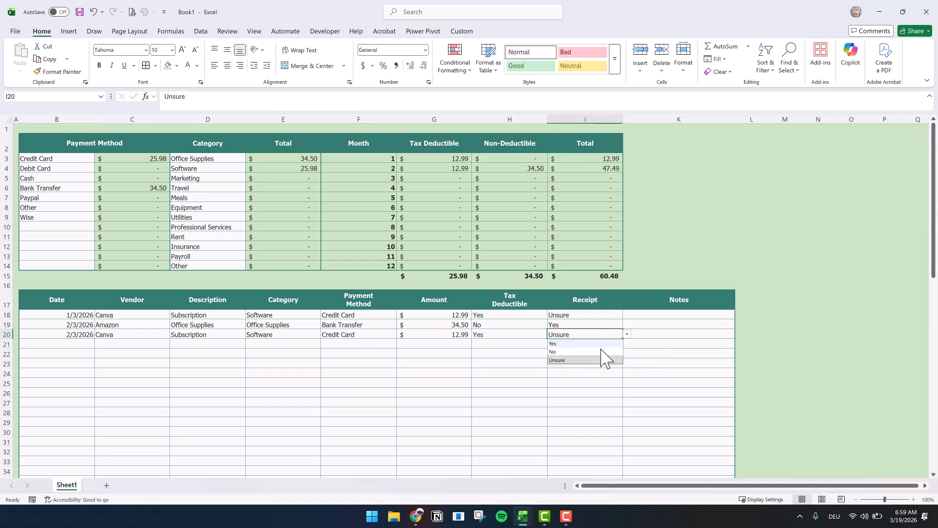
pyautogui.click(589, 351)
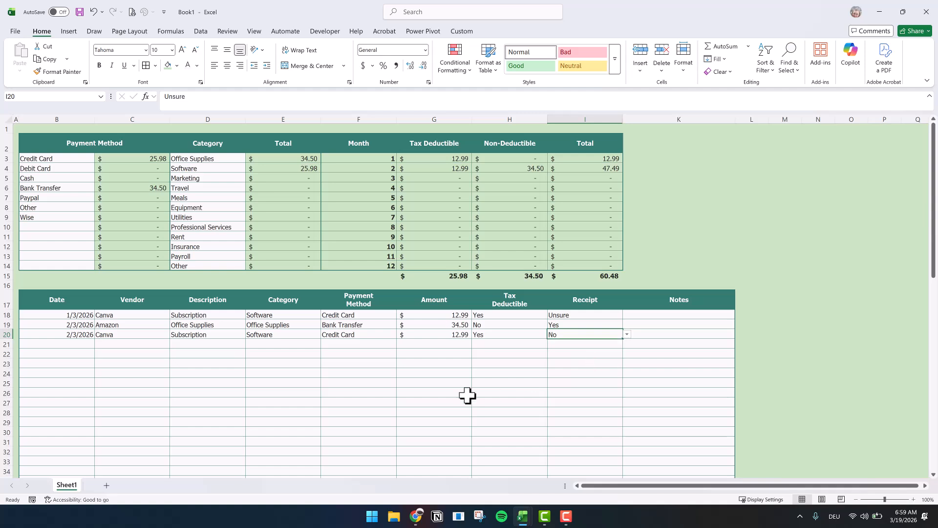
pyautogui.click(467, 394)
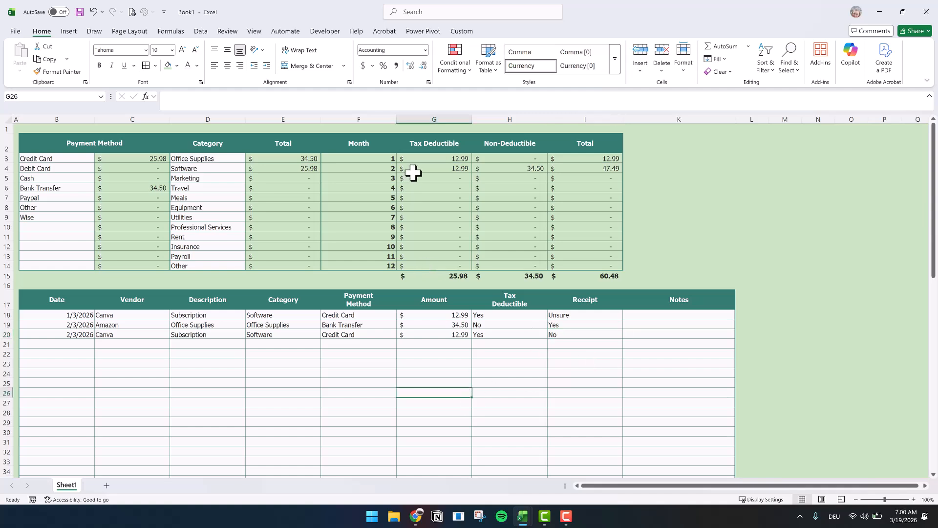
# - Insert a stacked column chart of Tax Deductible and Non-Deductible amounts by month from F2:H14
pyautogui.click(448, 146)
pyautogui.moveTo(394, 152); pyautogui.dragTo(521, 268)
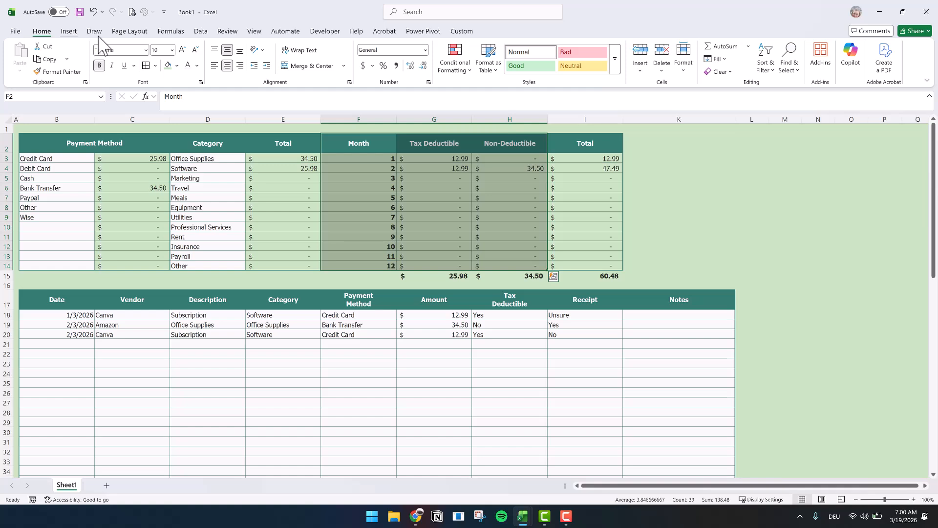
pyautogui.click(69, 32)
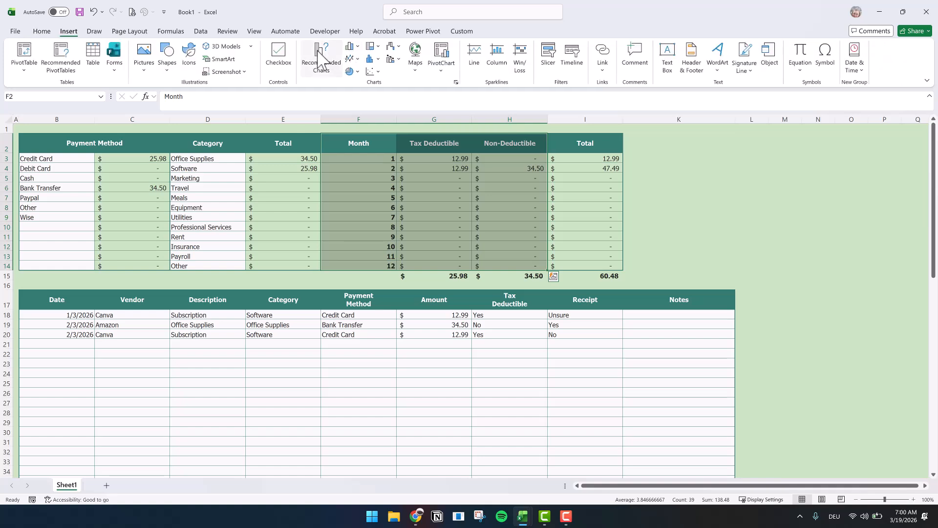
pyautogui.click(321, 55)
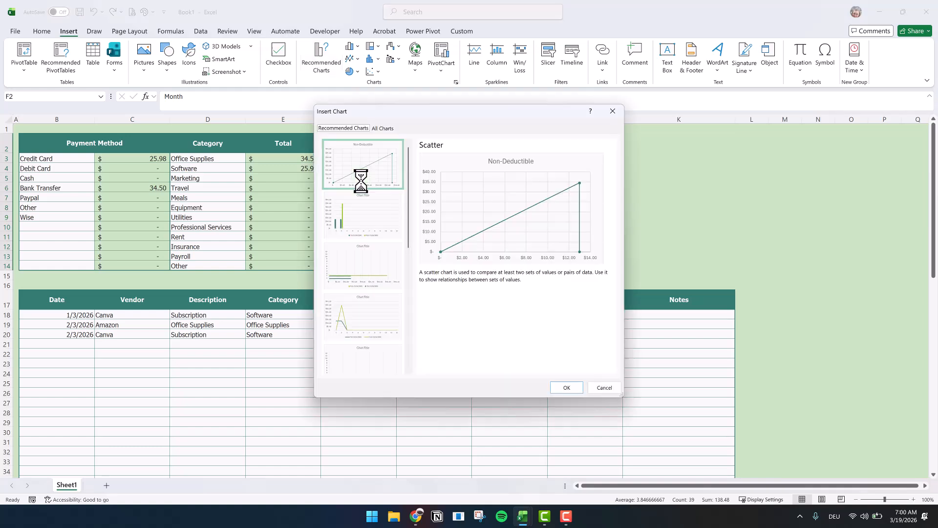
pyautogui.click(384, 128)
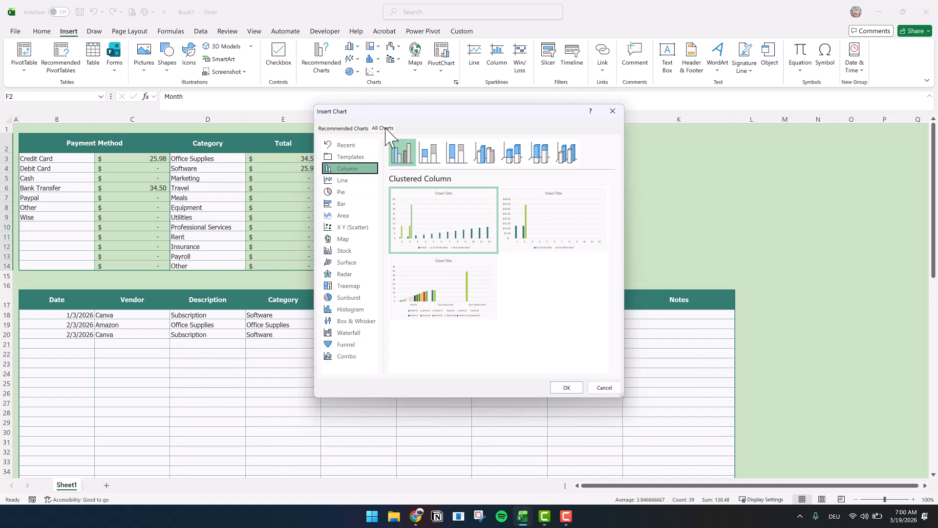
pyautogui.click(430, 156)
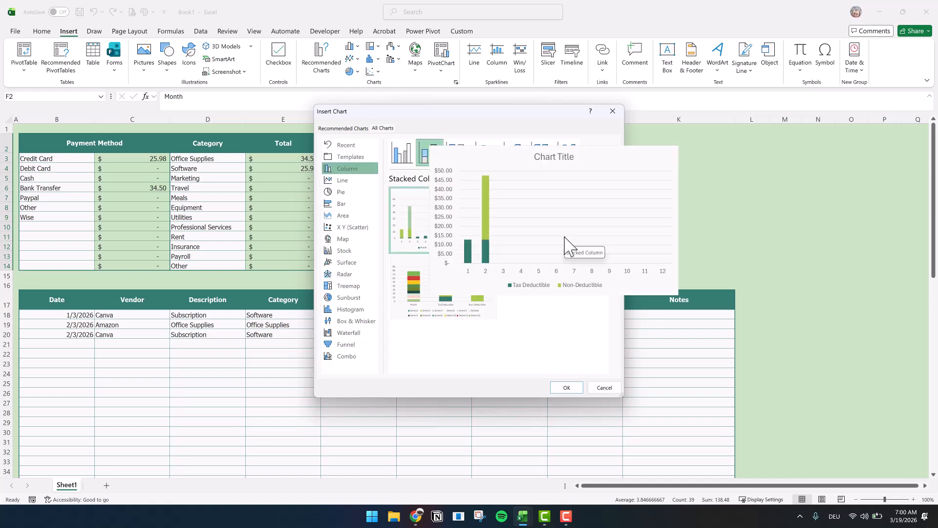
pyautogui.click(569, 247)
pyautogui.click(567, 388)
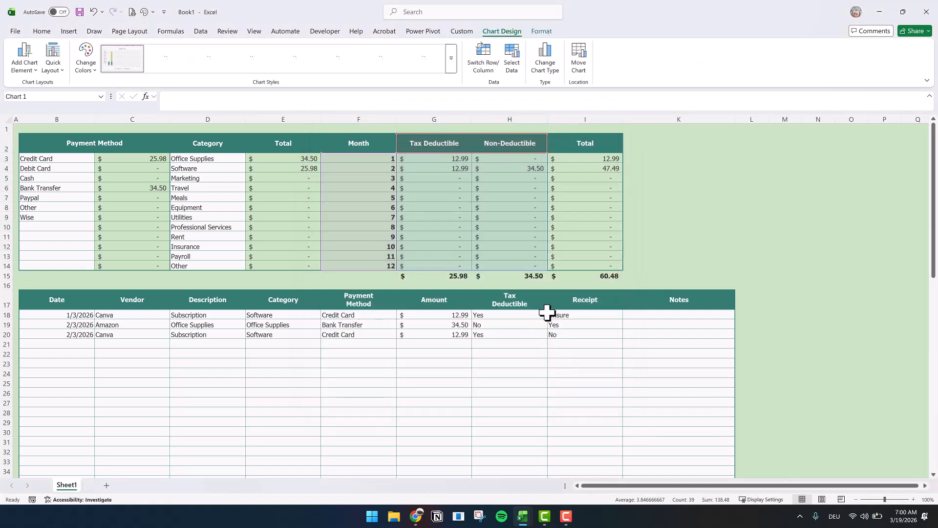
# - Move the chart beside the monthly summary, starting in column K, and delete its title
pyautogui.moveTo(371, 228); pyautogui.dragTo(652, 135)
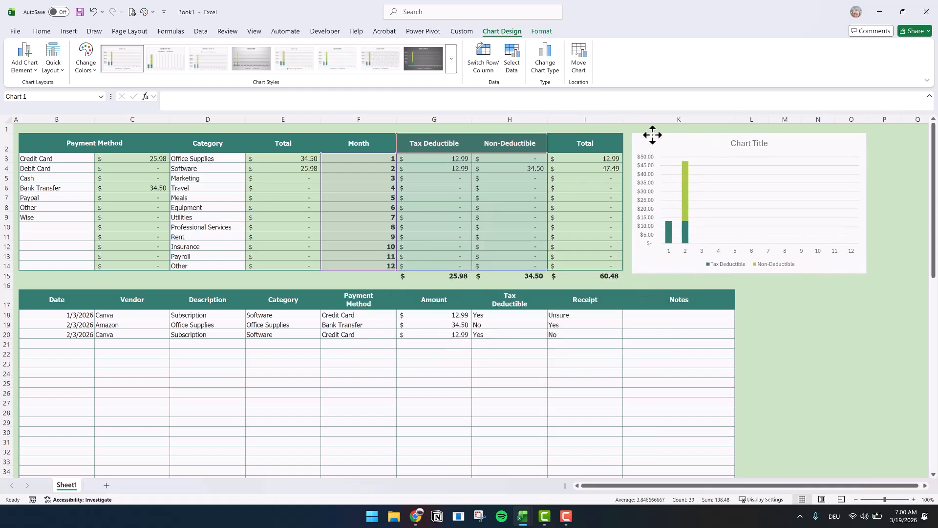
pyautogui.moveTo(767, 248); pyautogui.dragTo(768, 248)
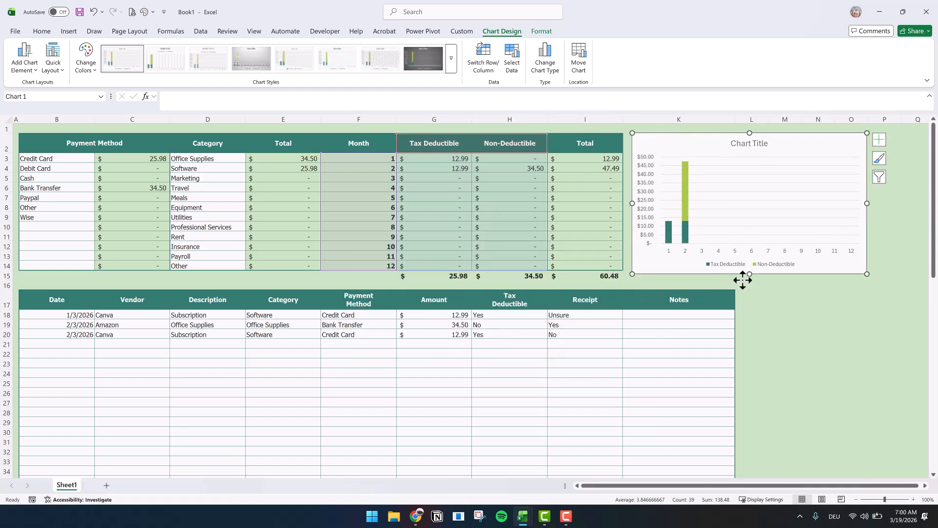
pyautogui.moveTo(748, 285); pyautogui.dragTo(746, 296)
pyautogui.click(751, 144)
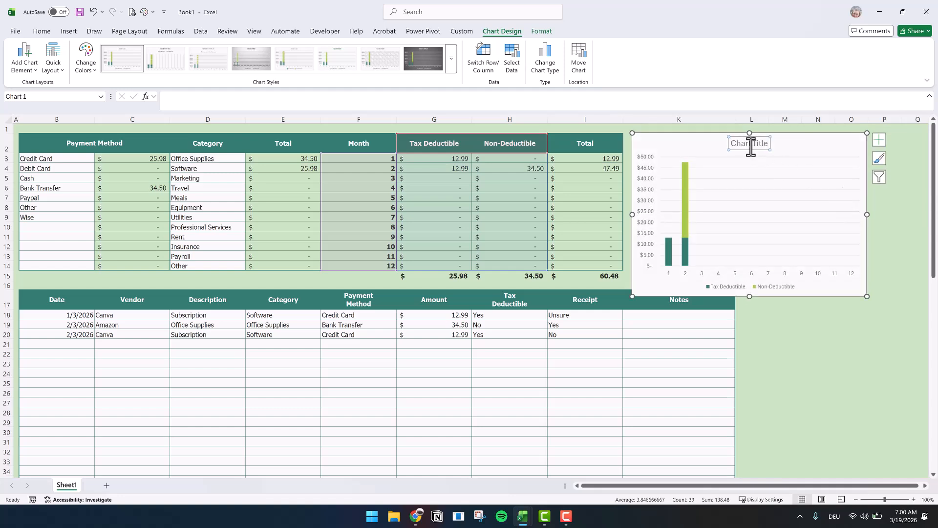
pyautogui.press('Delete')
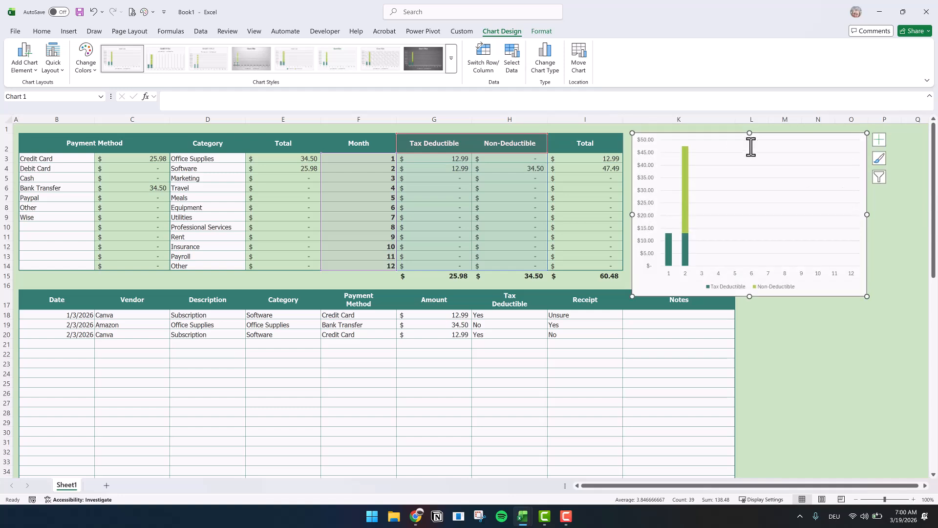
# - Place the legend at the top of the chart and resize the chart to about 3.26 inches high
pyautogui.click(879, 141)
pyautogui.click(619, 224)
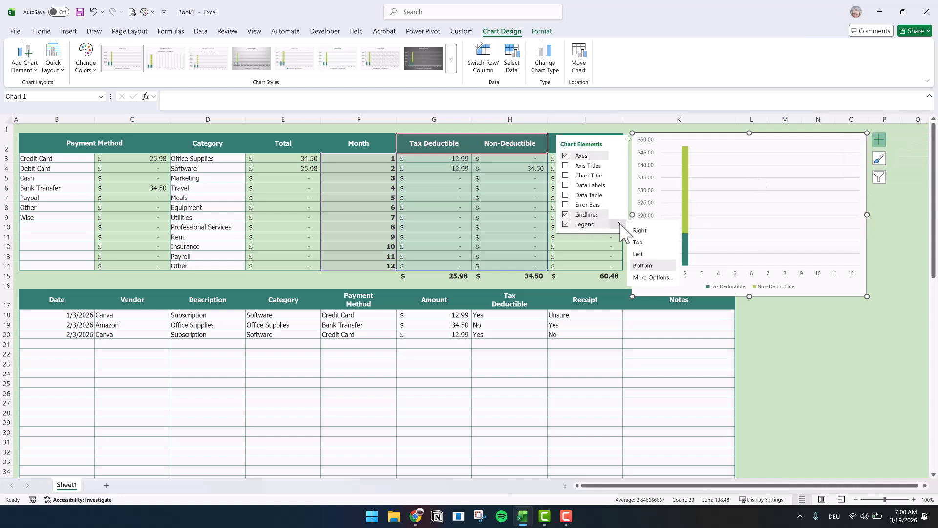
pyautogui.click(638, 243)
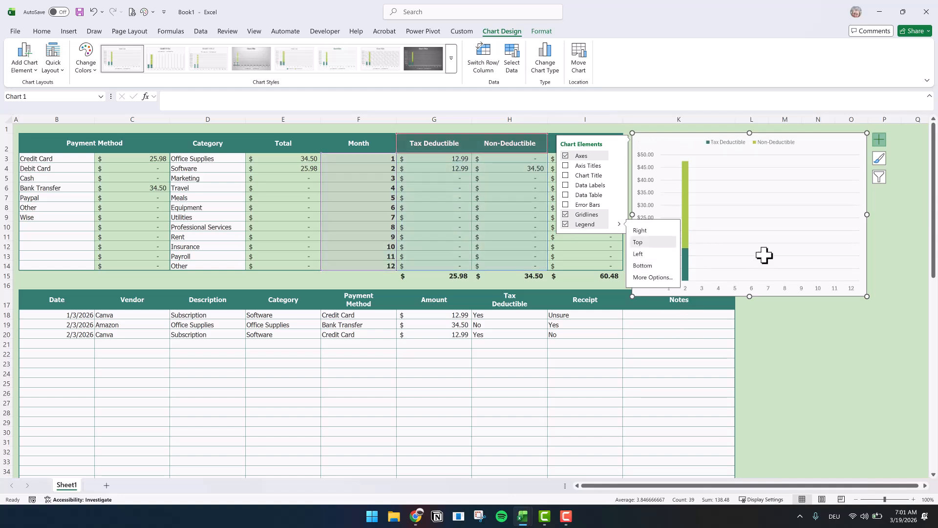
pyautogui.moveTo(749, 296); pyautogui.dragTo(750, 286)
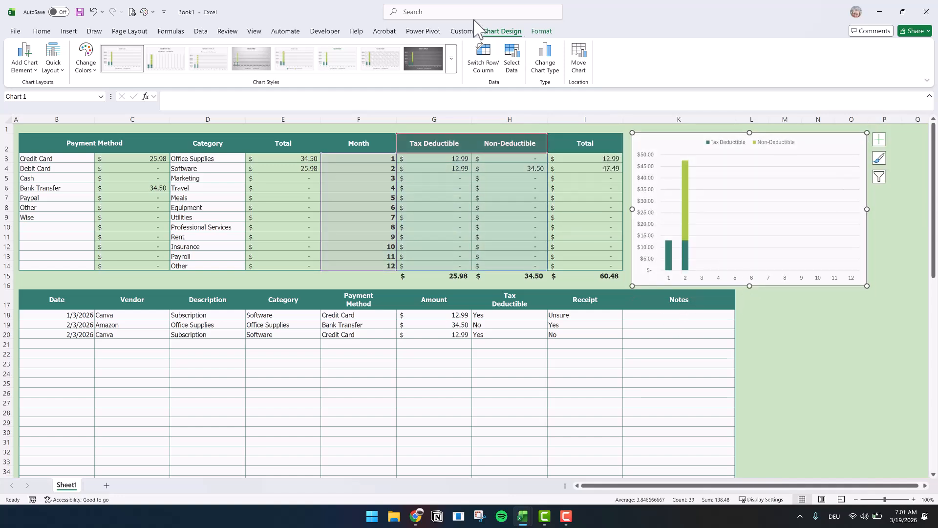
# - Remove the chart area's fill and change its outline color
pyautogui.click(545, 32)
pyautogui.click(417, 46)
pyautogui.click(415, 237)
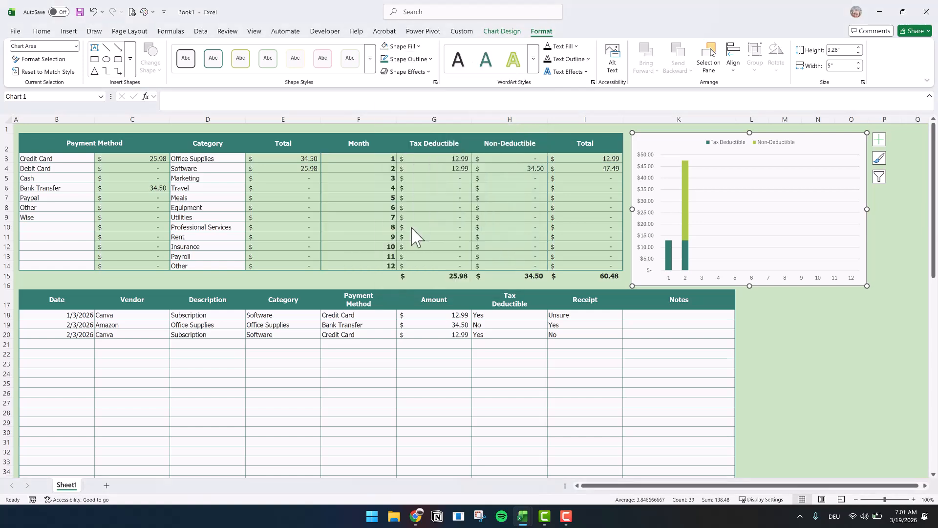
pyautogui.click(430, 59)
pyautogui.click(426, 124)
# - Format the chart legend text in Tahoma with a black font color
pyautogui.click(729, 143)
pyautogui.click(41, 31)
pyautogui.click(138, 50)
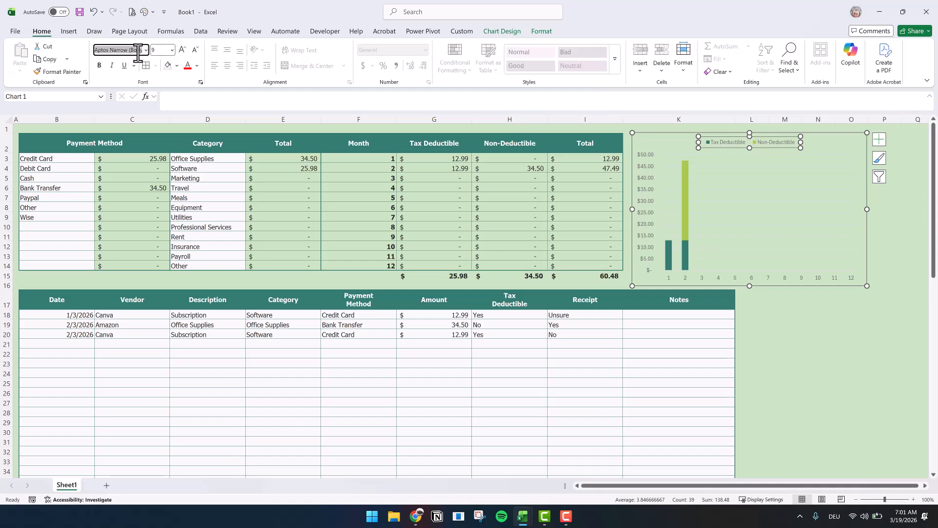
pyautogui.press('Return')
pyautogui.click(197, 66)
pyautogui.click(203, 130)
# - Format the labels of the chart's vertical and horizontal axes in Tahoma with black text
pyautogui.click(652, 205)
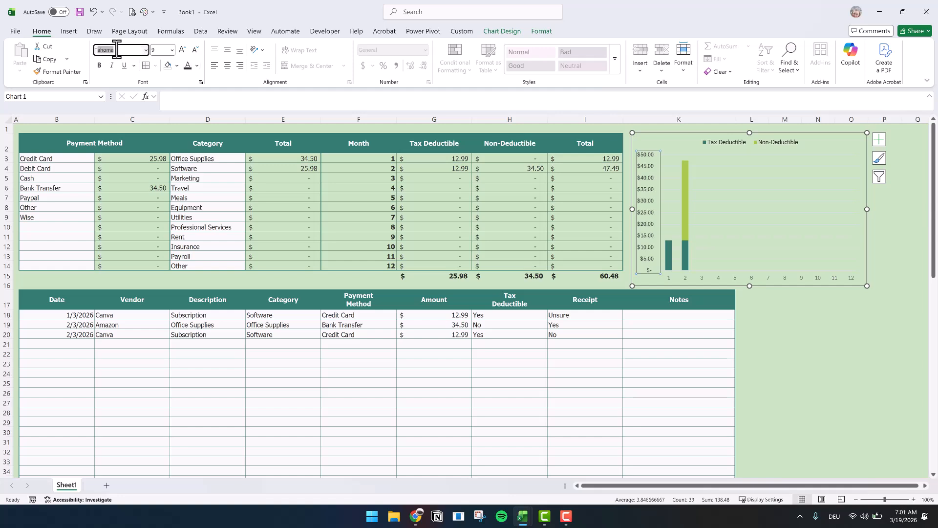
pyautogui.click(694, 277)
pyautogui.click(120, 50)
pyautogui.write('Tahoma')
pyautogui.press('Return')
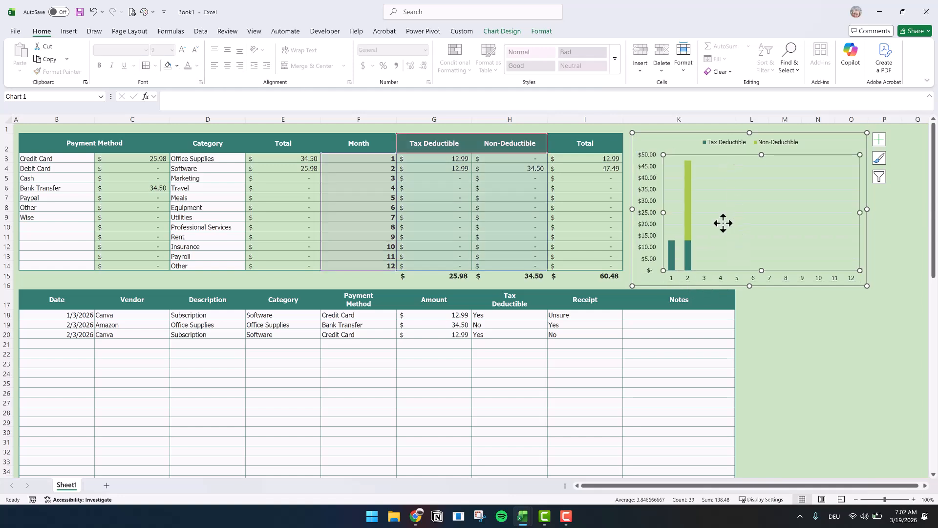
# - Recolor the chart's major horizontal gridlines with a green theme color
pyautogui.click(729, 247)
pyautogui.click(542, 33)
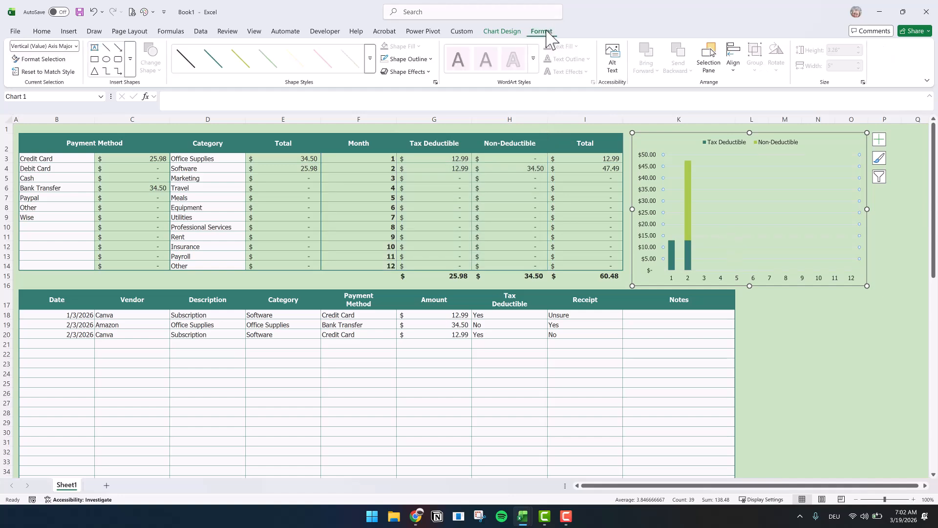
pyautogui.click(406, 58)
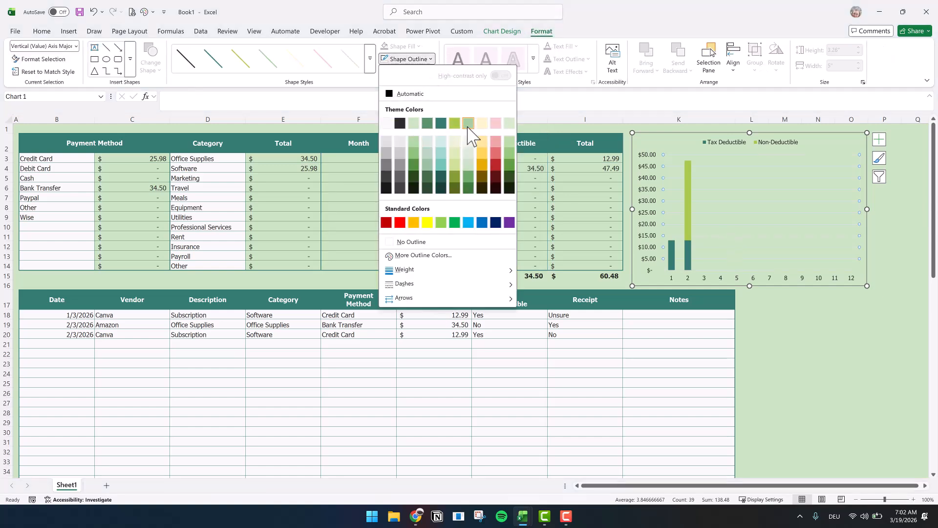
pyautogui.click(470, 141)
pyautogui.click(829, 386)
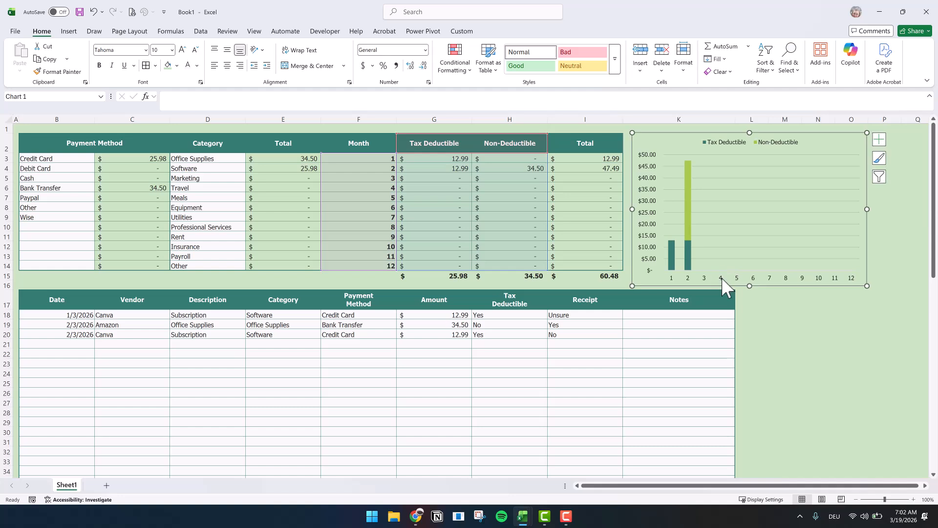
pyautogui.click(664, 237)
pyautogui.click(806, 372)
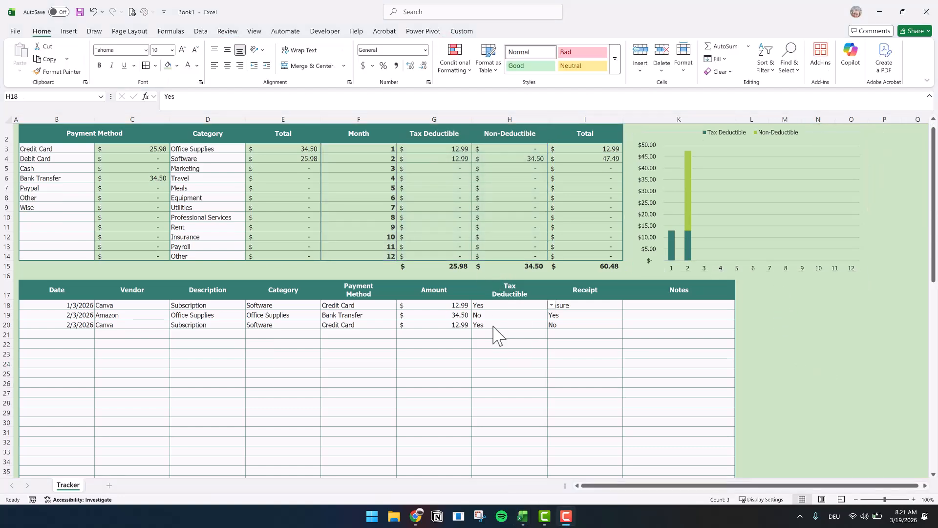
# - Create a conditional formatting rule for the Tax Deductible and Receipt cells H18:I76 that targets specific text containing "Unsure"
pyautogui.click(486, 306)
pyautogui.hotkey('ctrl', 'shift', 'Down')
pyautogui.click(482, 305)
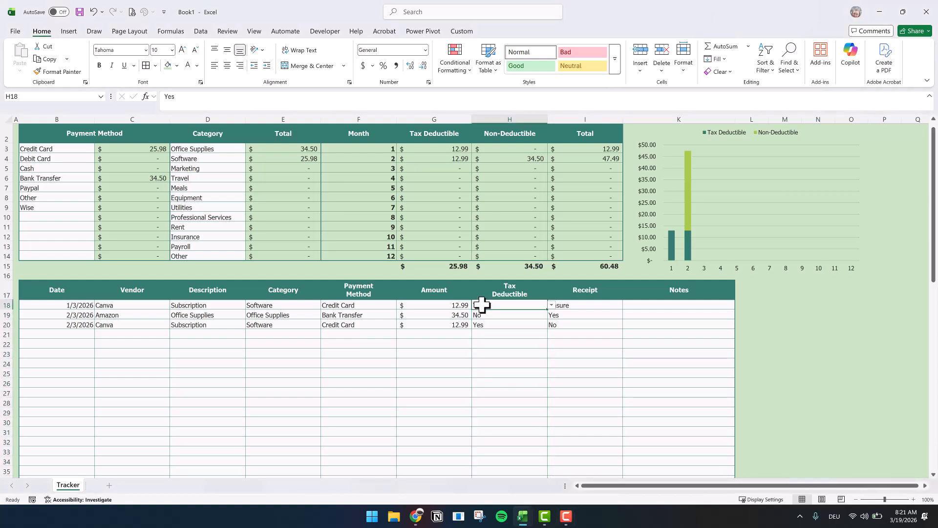
pyautogui.moveTo(482, 306); pyautogui.dragTo(579, 453)
pyautogui.click(452, 66)
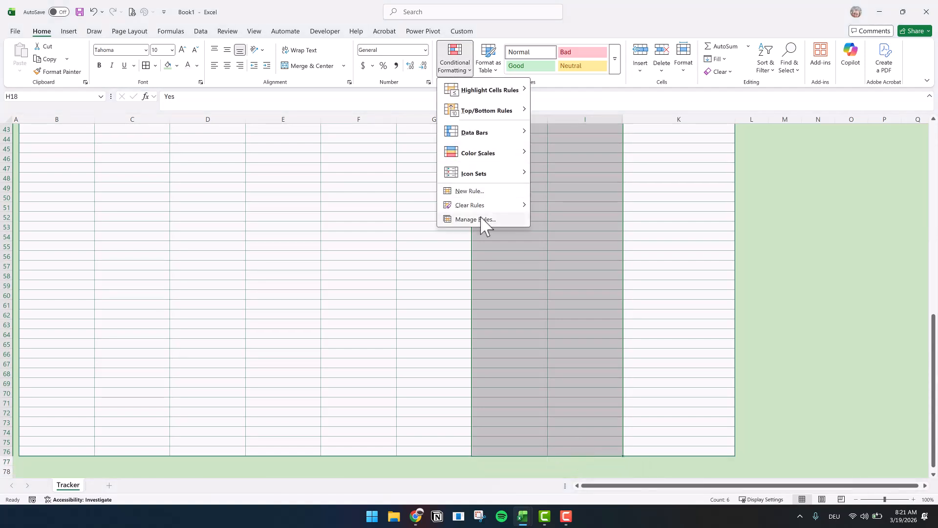
pyautogui.click(478, 192)
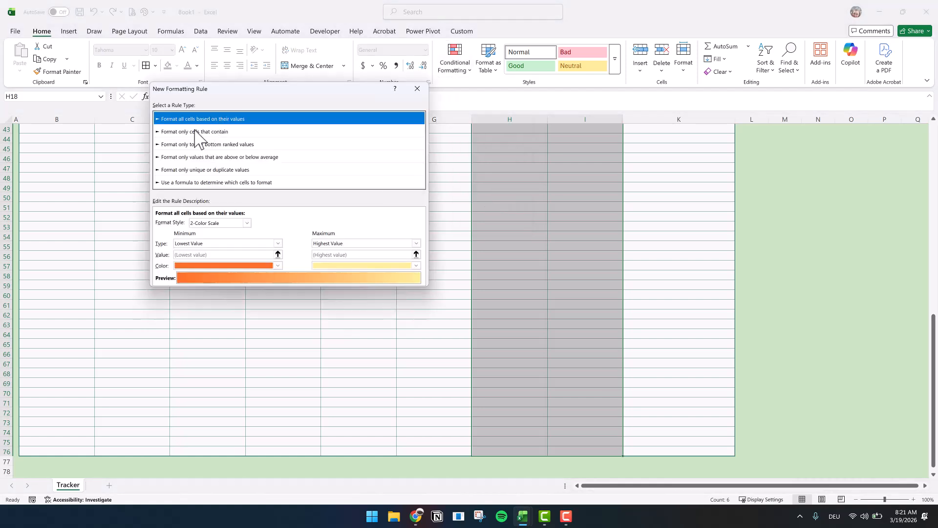
pyautogui.click(195, 131)
pyautogui.click(192, 223)
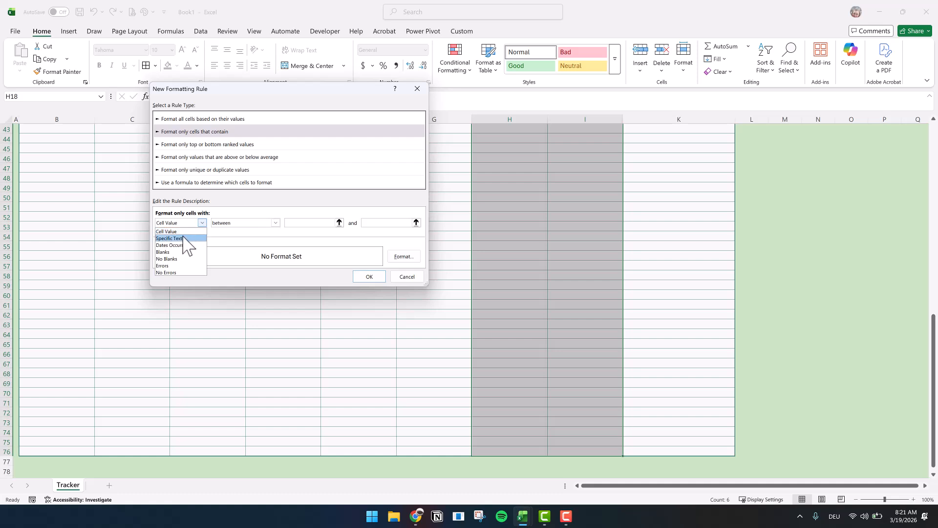
pyautogui.click(171, 239)
pyautogui.click(303, 222)
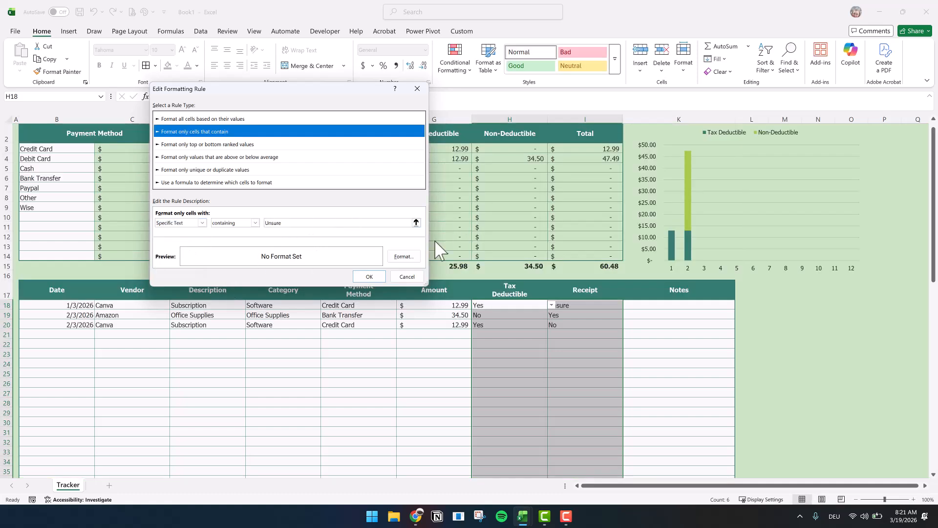
# - Give the "Unsure" rule a light red fill and apply it to the selected cells
pyautogui.click(409, 257)
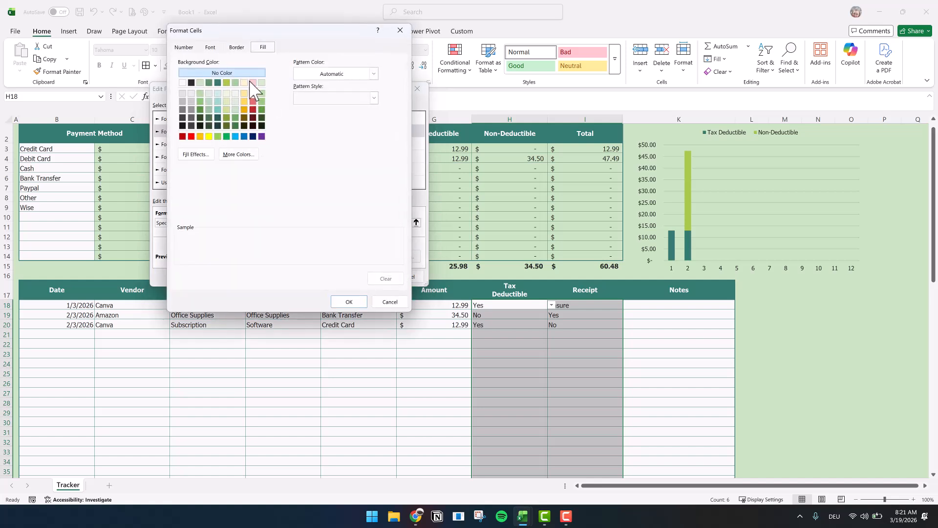
pyautogui.click(253, 83)
pyautogui.click(350, 302)
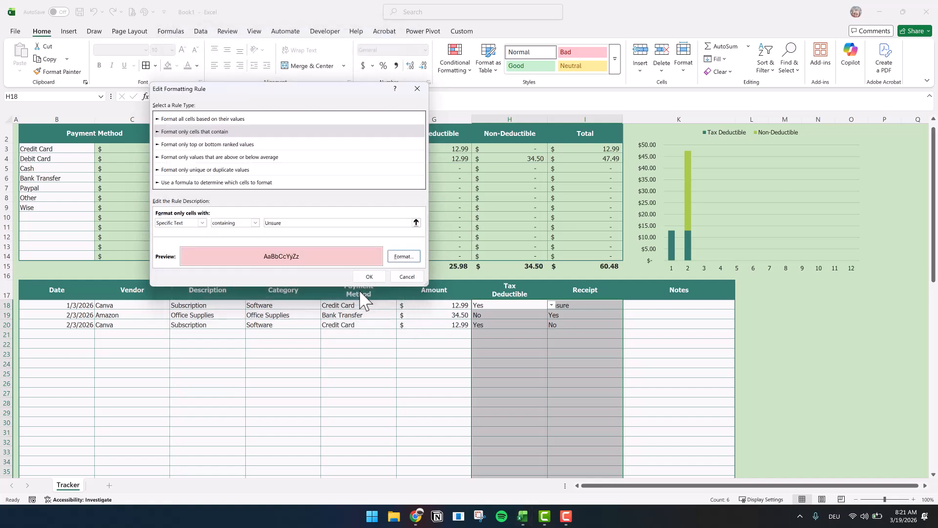
pyautogui.click(368, 276)
pyautogui.click(475, 249)
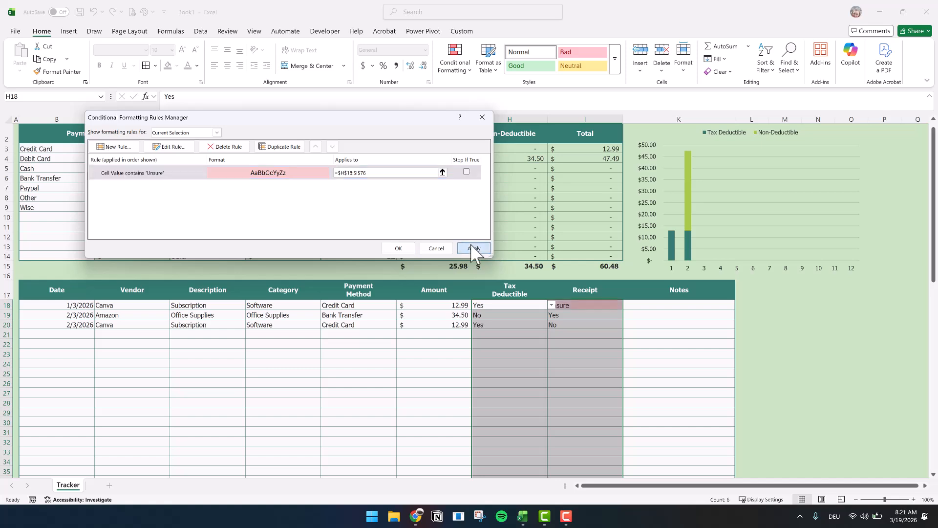
pyautogui.click(408, 247)
# - Set the Tax Deductible status of the Amazon expense to Unsure
pyautogui.click(650, 363)
pyautogui.click(533, 315)
pyautogui.click(551, 316)
pyautogui.click(486, 342)
pyautogui.click(496, 394)
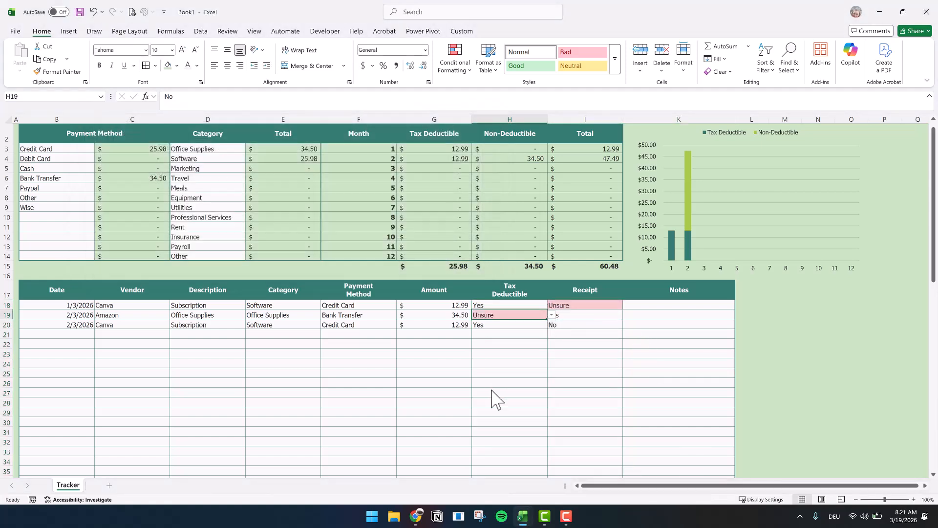
# - Insert three blank rows above the Professional Services row in the summary tables
pyautogui.scroll(1, 566, 317)
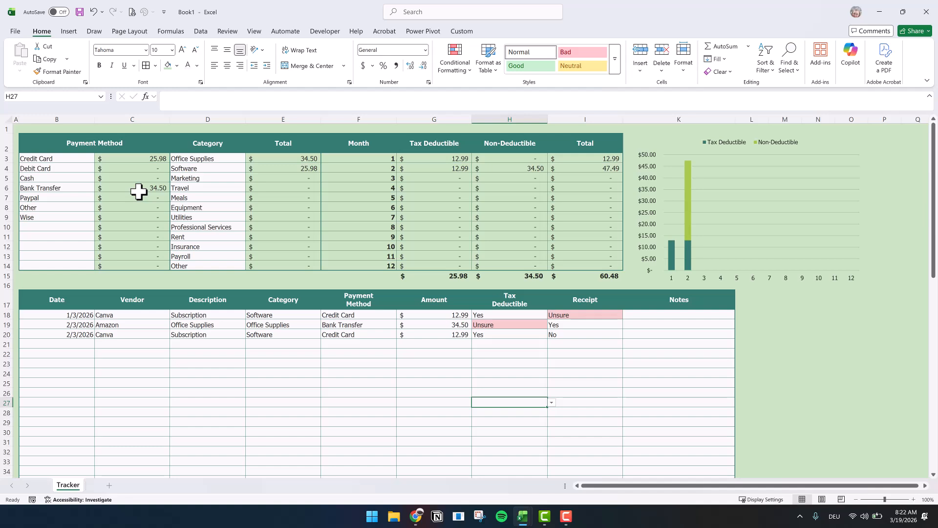
pyautogui.click(3, 226)
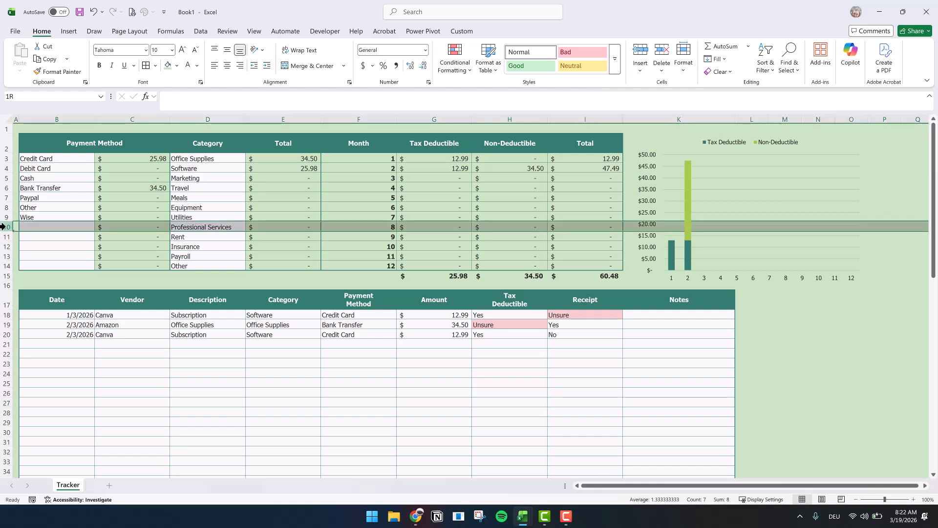
pyautogui.moveTo(6, 227); pyautogui.dragTo(4, 250)
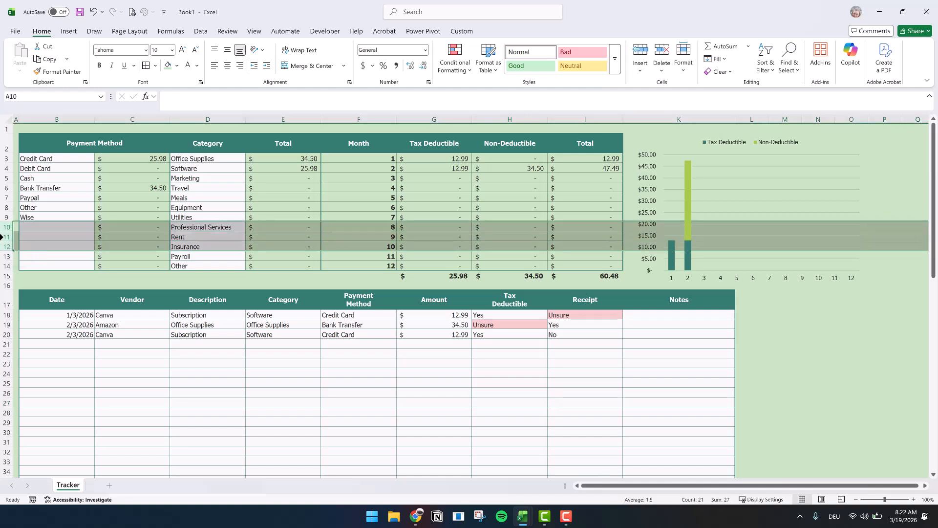
pyautogui.rightClick(3, 226)
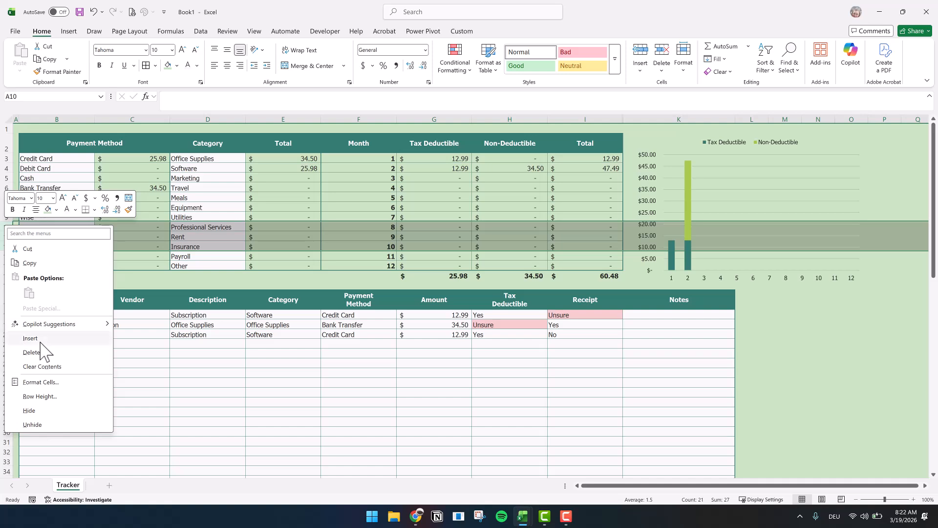
pyautogui.click(42, 339)
# - Fill the payment method and category total formulas from row 9 down through the three new rows
pyautogui.click(161, 217)
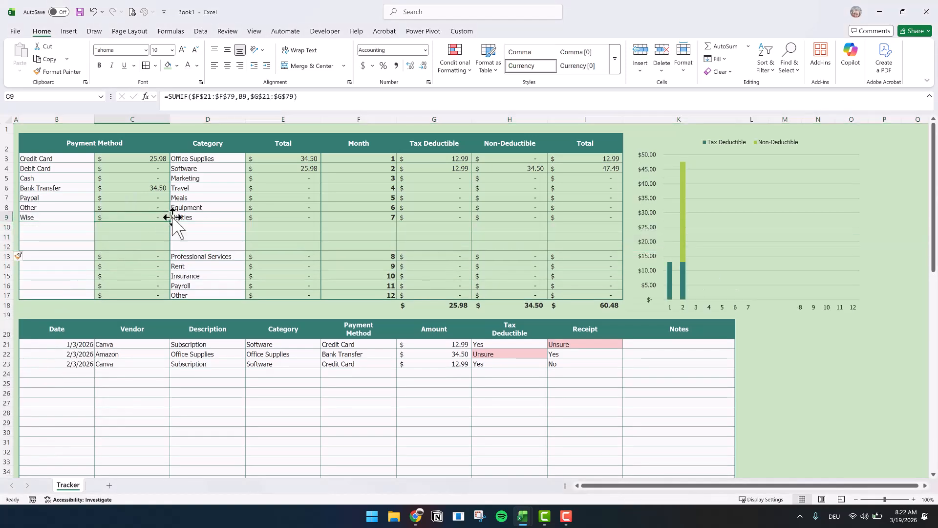
pyautogui.moveTo(172, 222); pyautogui.dragTo(170, 249)
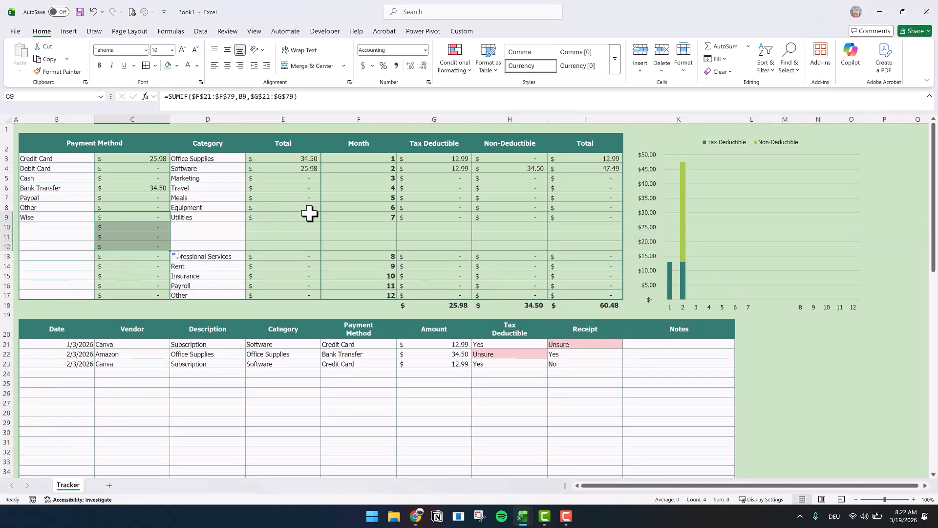
pyautogui.click(311, 217)
# - Move the block with months 8 to 12 and the totals row up to start at F10
pyautogui.moveTo(322, 224); pyautogui.dragTo(610, 308)
pyautogui.hotkey('ctrl', 'c')
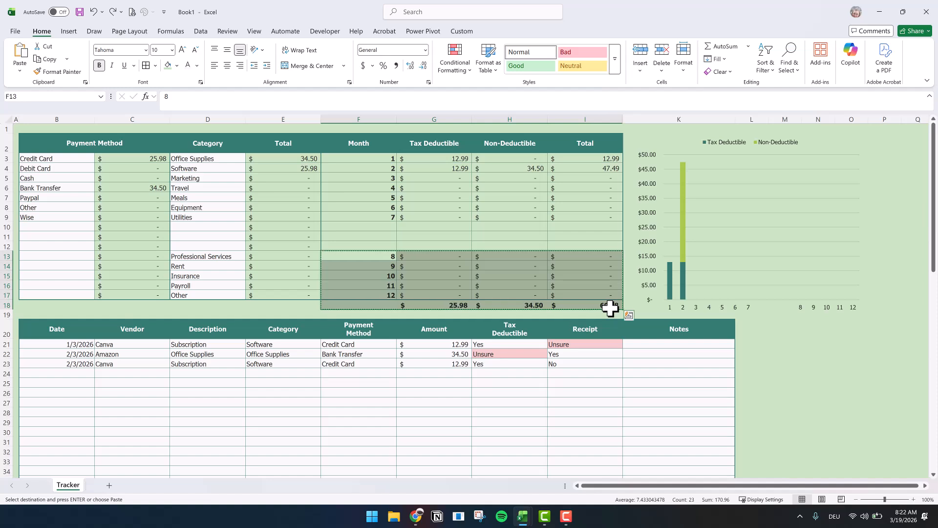
pyautogui.click(383, 228)
pyautogui.hotkey('ctrl', 'v')
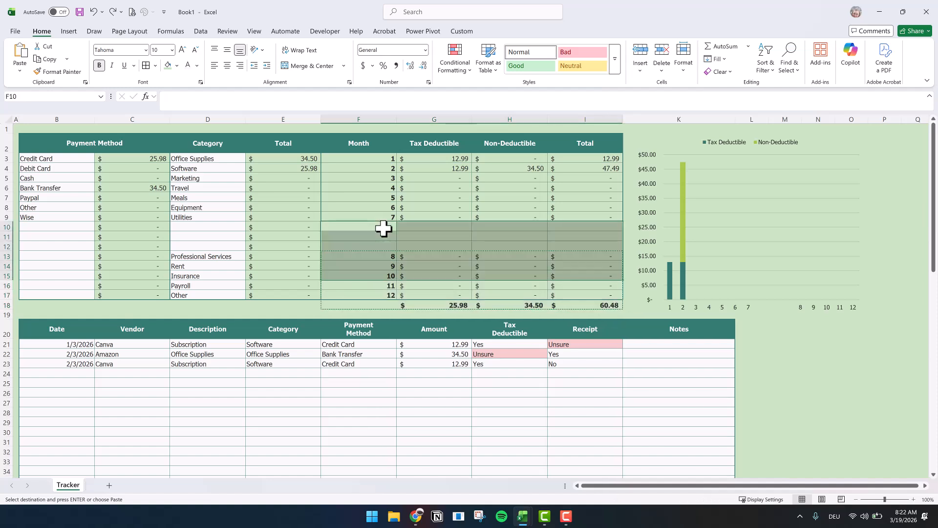
pyautogui.click(413, 294)
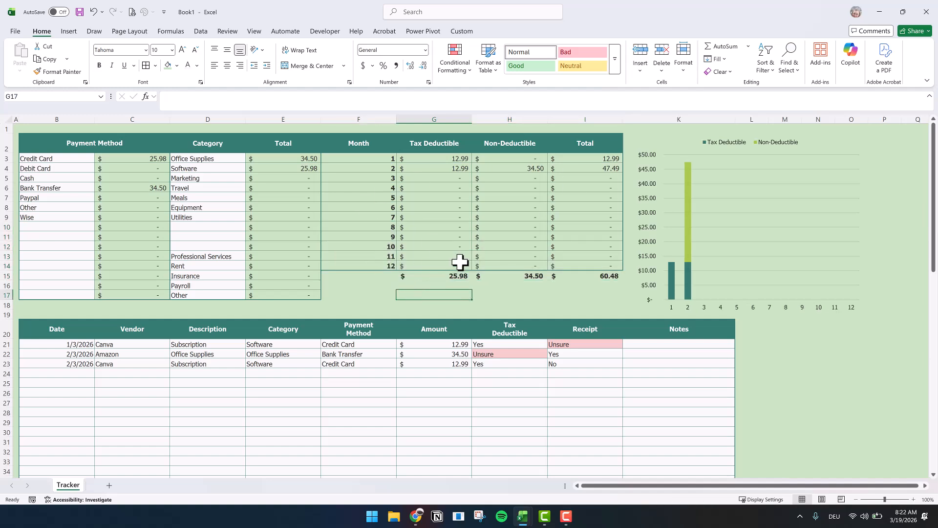
# - Add the category "cccc" in D10 and assign it to the Amazon expense in the log
pyautogui.click(201, 228)
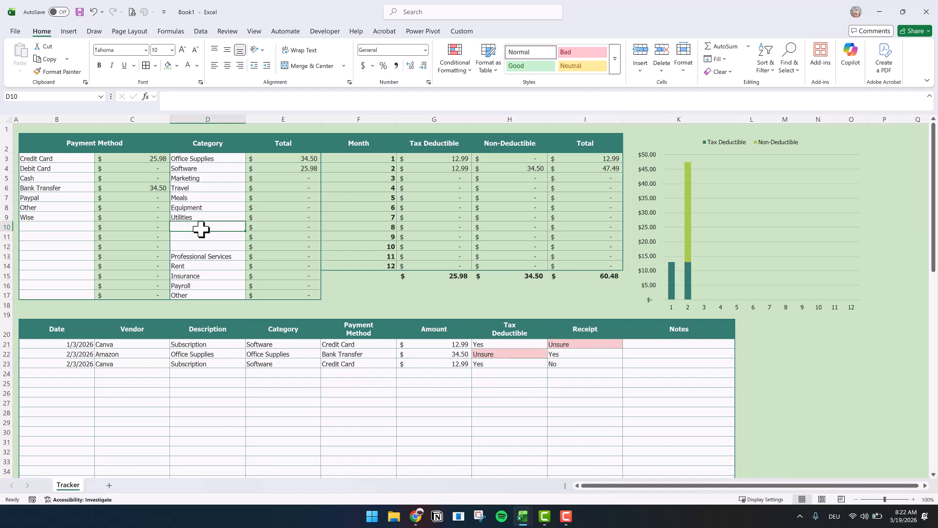
pyautogui.write('cccc')
pyautogui.click(299, 431)
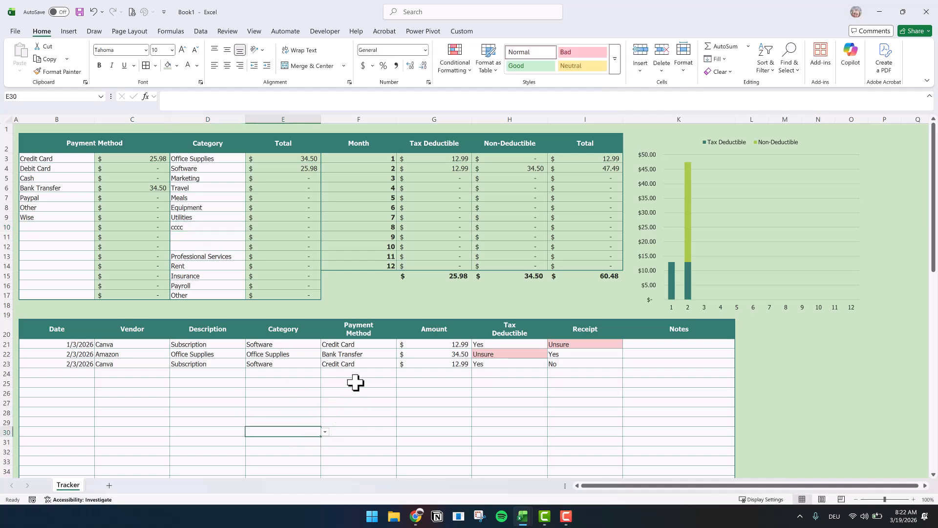
pyautogui.click(274, 353)
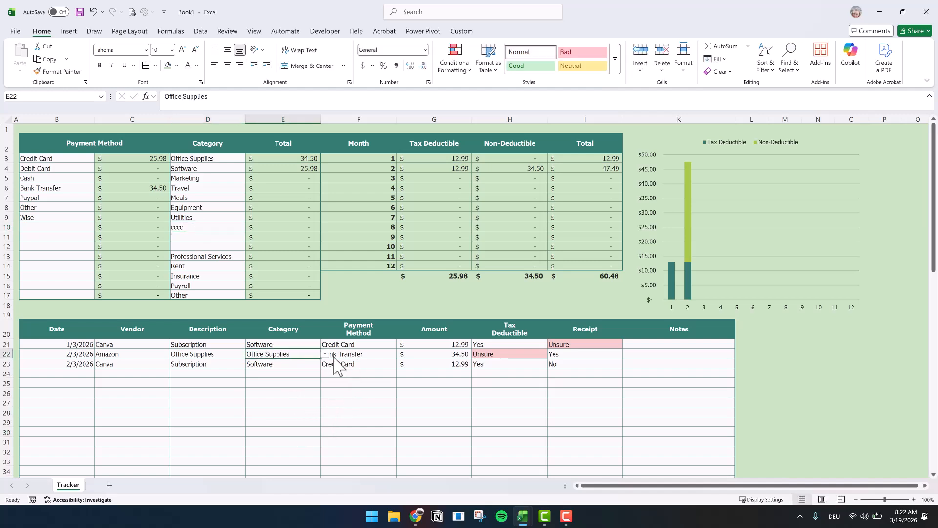
pyautogui.click(325, 354)
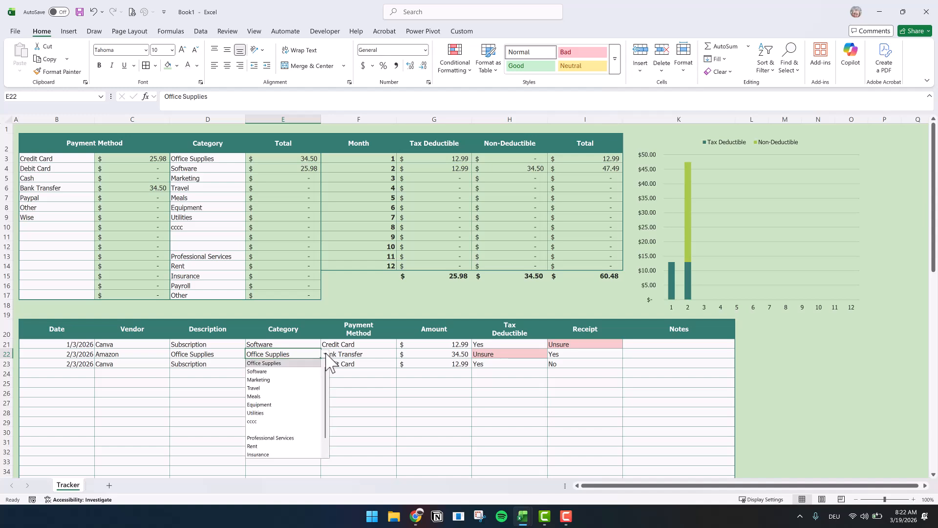
pyautogui.click(264, 421)
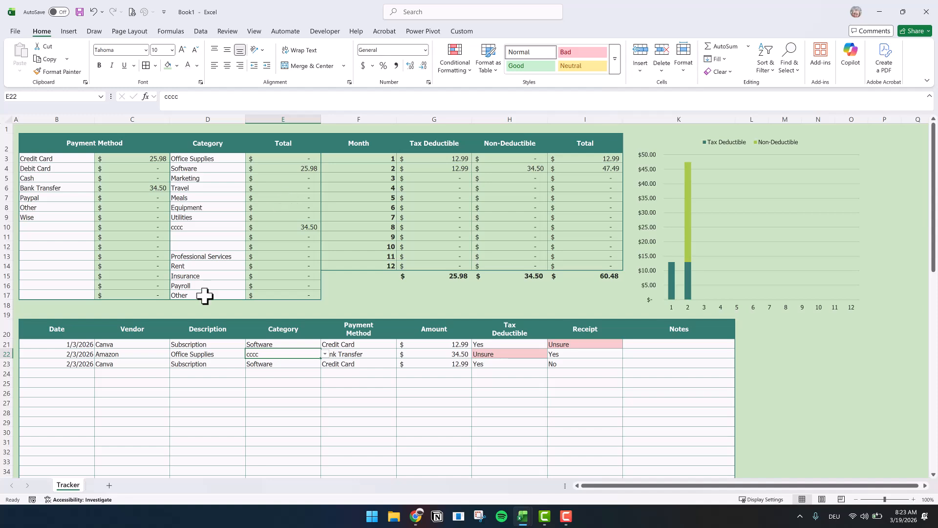
# - Examine the rows at the end of the expense log and the ranges in the Credit Card total's SUMIF formula
pyautogui.scroll(-5, 186, 377)
pyautogui.scroll(-16, 186, 377)
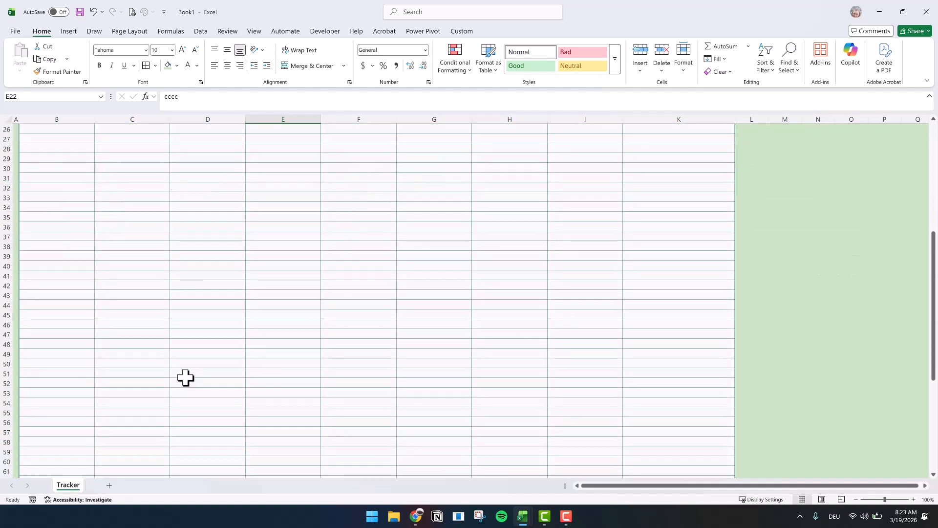
pyautogui.scroll(-3, 62, 395)
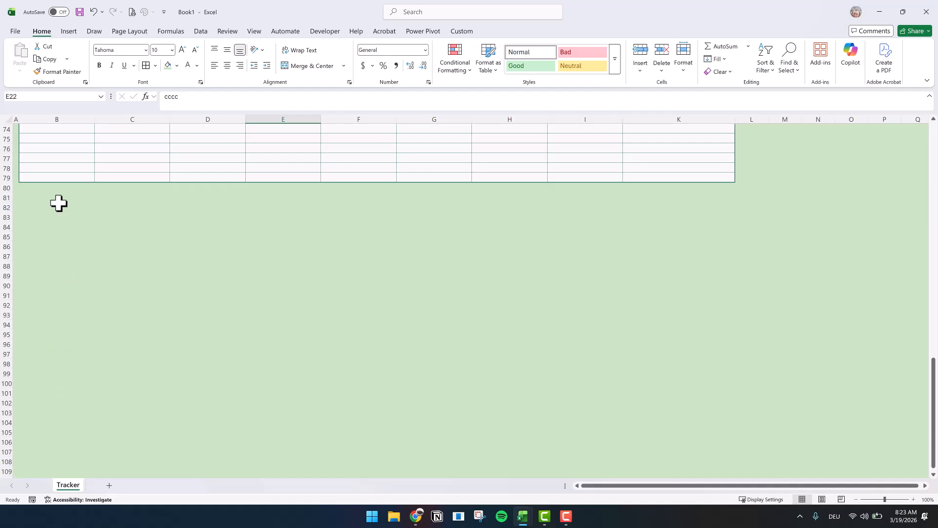
pyautogui.moveTo(54, 188); pyautogui.dragTo(718, 186)
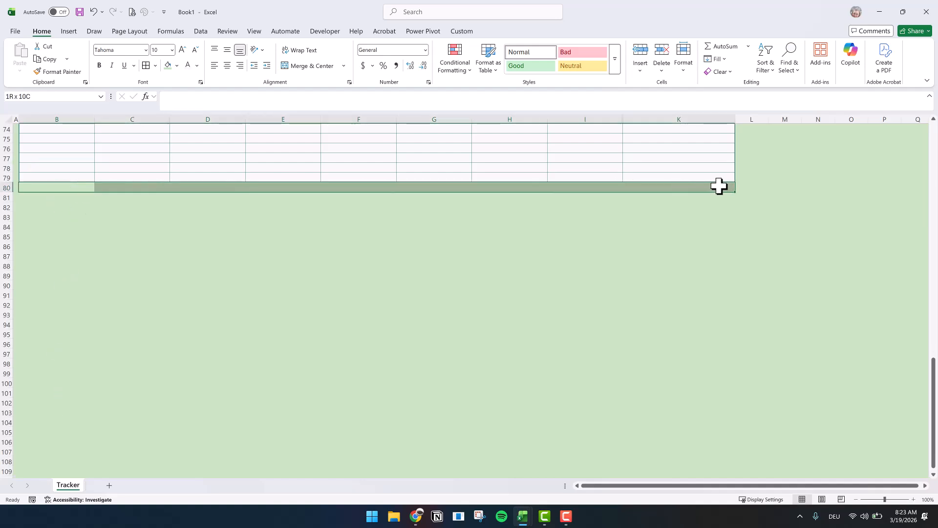
pyautogui.moveTo(78, 172); pyautogui.dragTo(704, 191)
pyautogui.scroll(16, 629, 305)
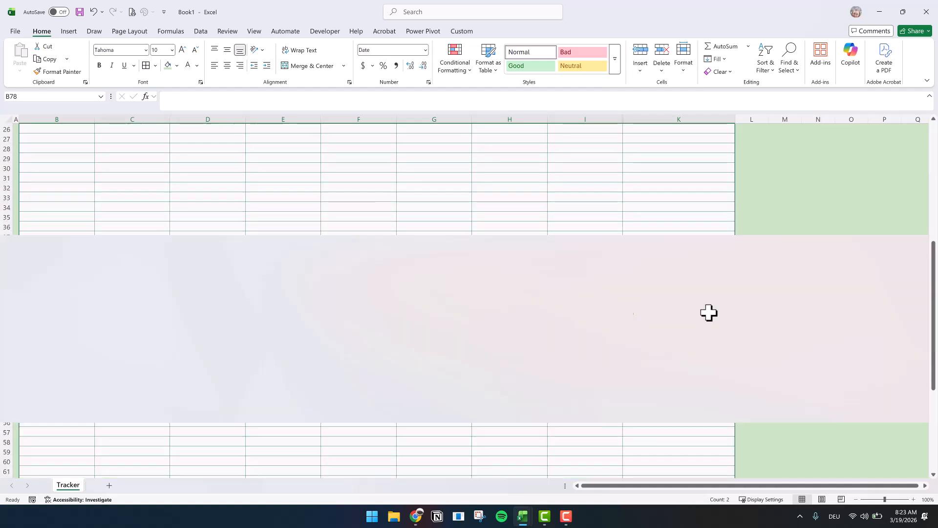
pyautogui.scroll(8, 629, 306)
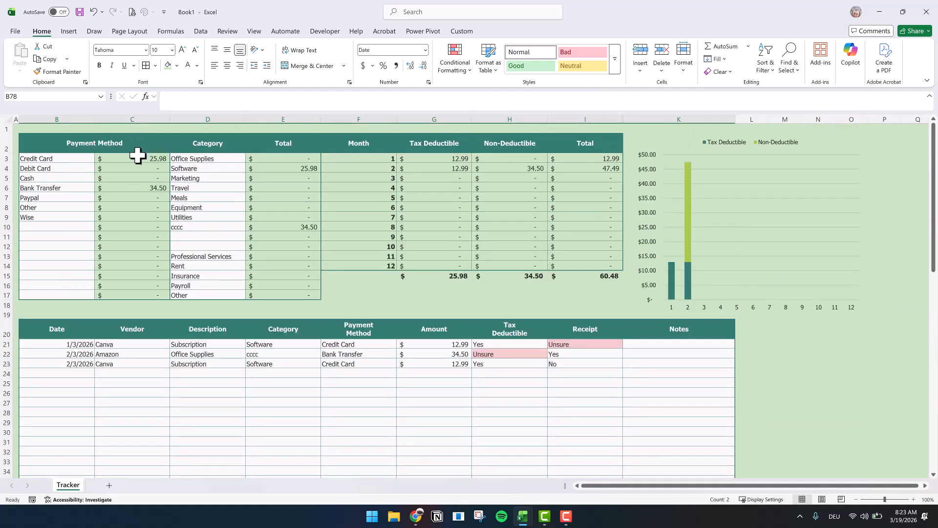
pyautogui.click(137, 153)
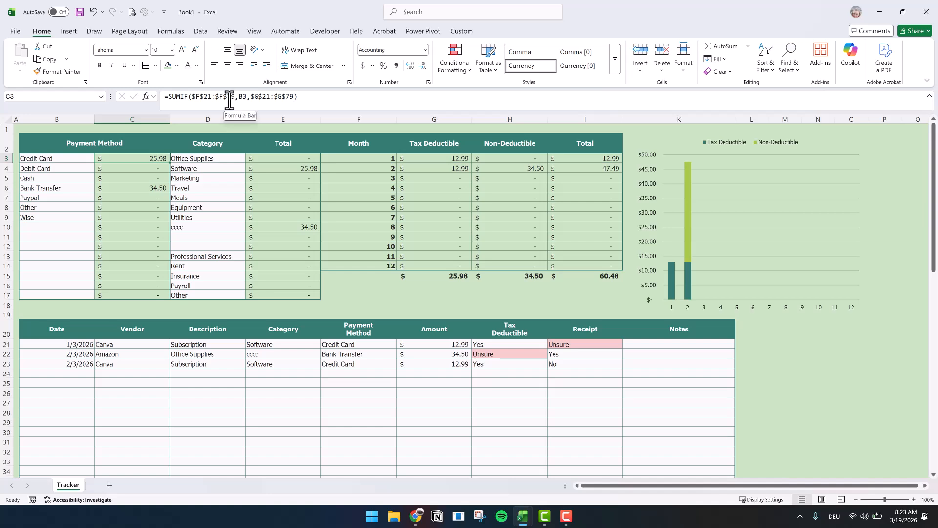
# - Insert 12 blank rows at row 46, within the expense log
pyautogui.scroll(-7, 74, 419)
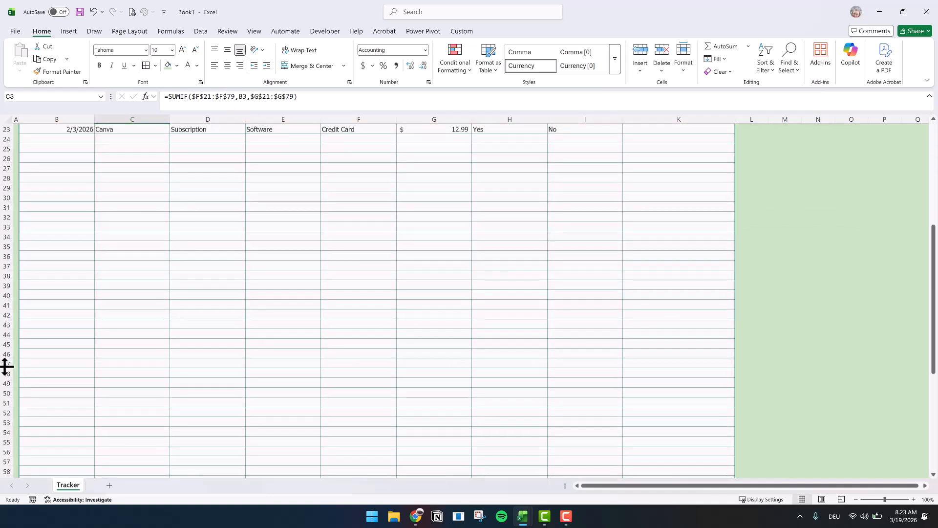
pyautogui.moveTo(6, 354); pyautogui.dragTo(7, 448)
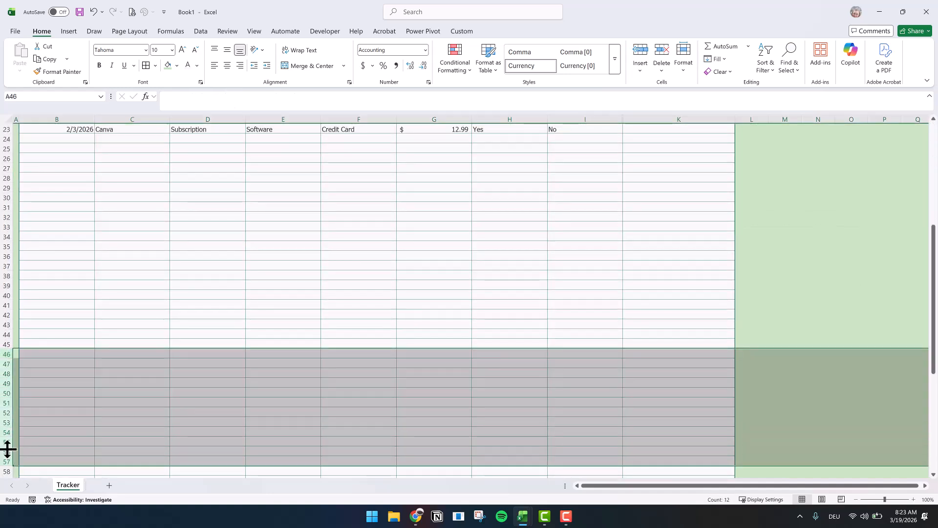
pyautogui.rightClick(3, 353)
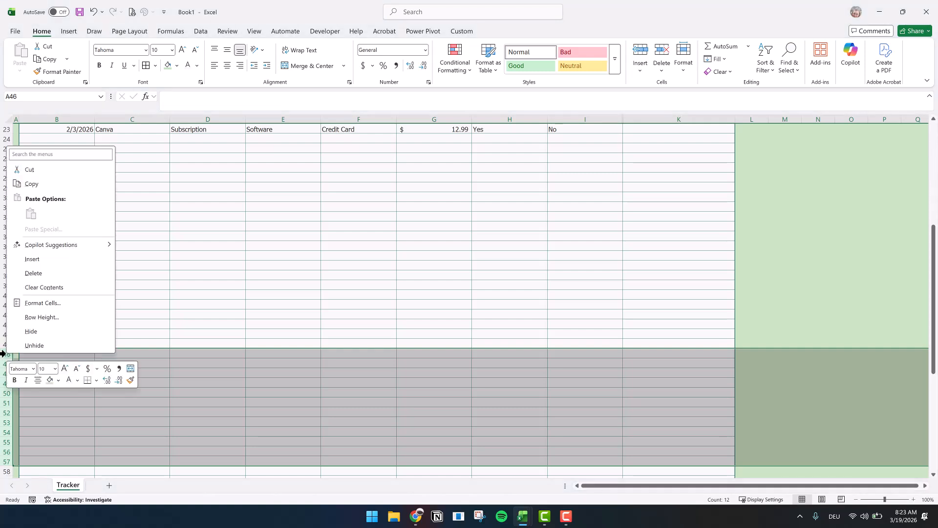
pyautogui.click(43, 259)
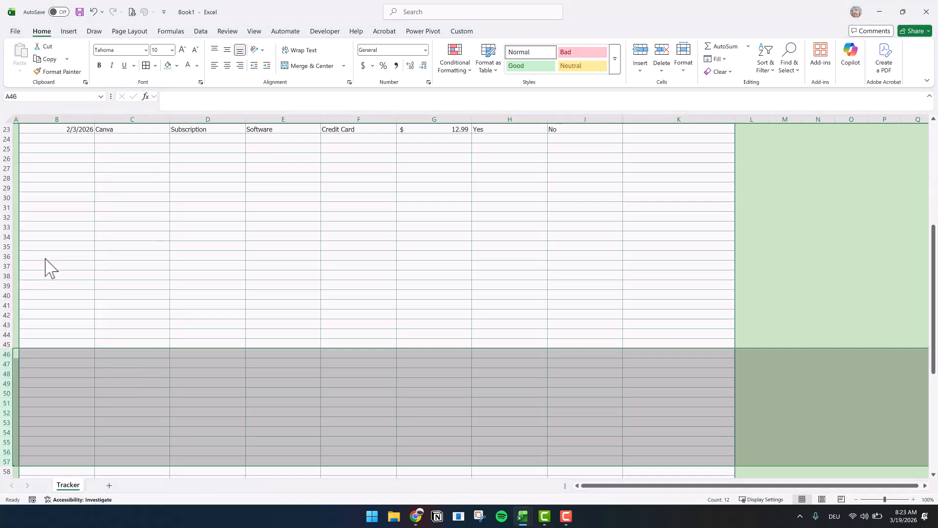
# - Unhide the Month helper column J between the Receipt and Notes columns of the expense log
pyautogui.scroll(3, 699, 215)
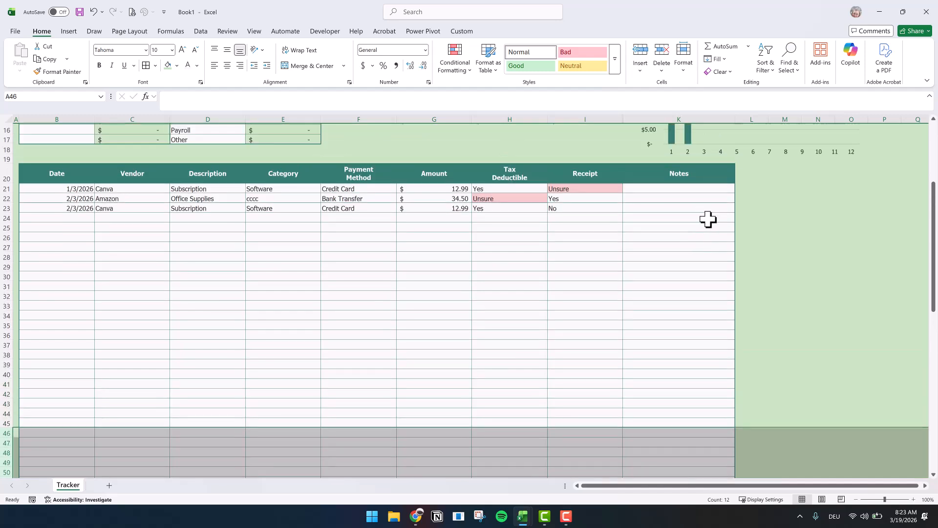
pyautogui.scroll(5, 650, 147)
pyautogui.moveTo(602, 115); pyautogui.dragTo(662, 118)
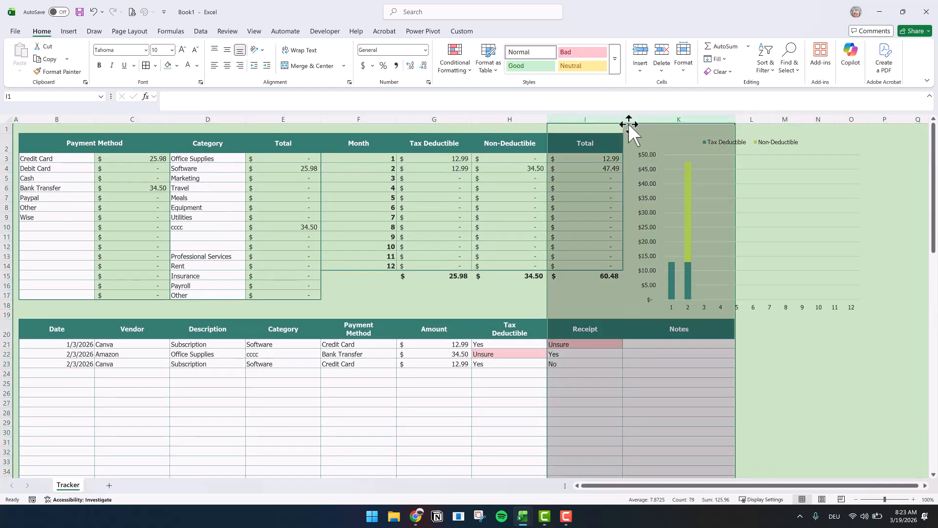
pyautogui.rightClick(596, 114)
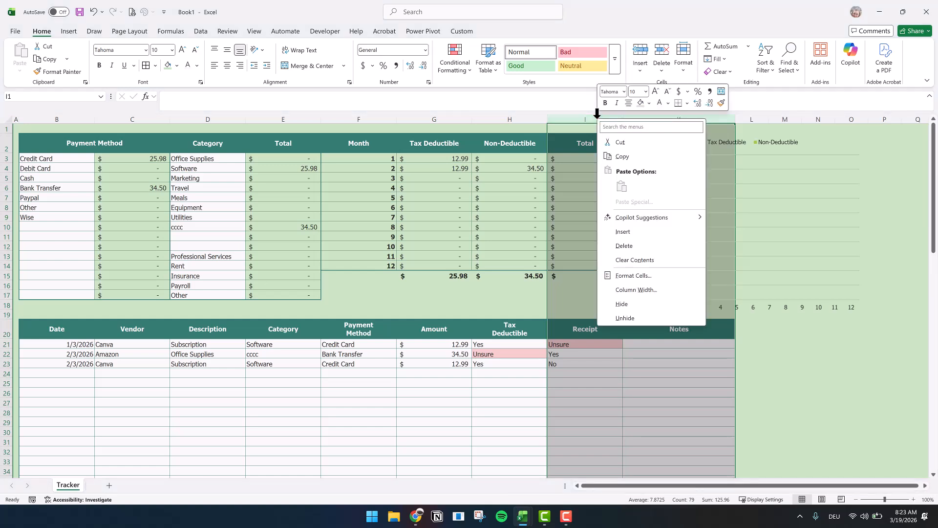
pyautogui.click(628, 318)
# - Fill the month formula =IF(B59="","",MONTH(B59)) from J59 down through the log rows below it
pyautogui.scroll(-15, 630, 316)
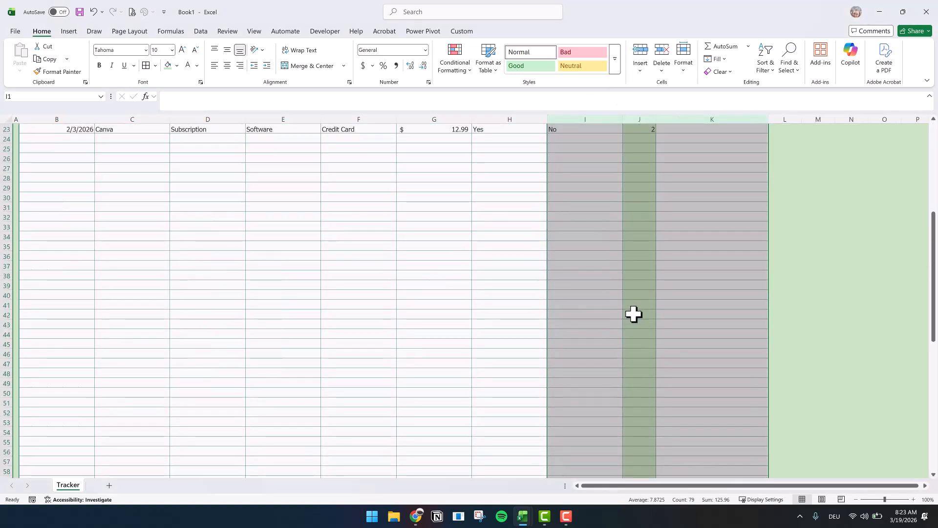
pyautogui.click(637, 244)
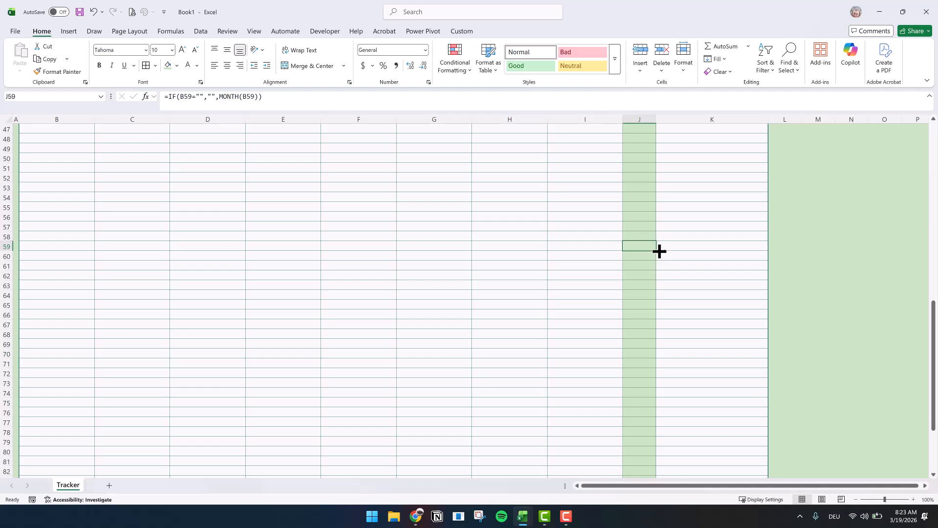
pyautogui.moveTo(655, 253); pyautogui.dragTo(642, 449)
# - Hide the Month helper column J again
pyautogui.scroll(17, 694, 333)
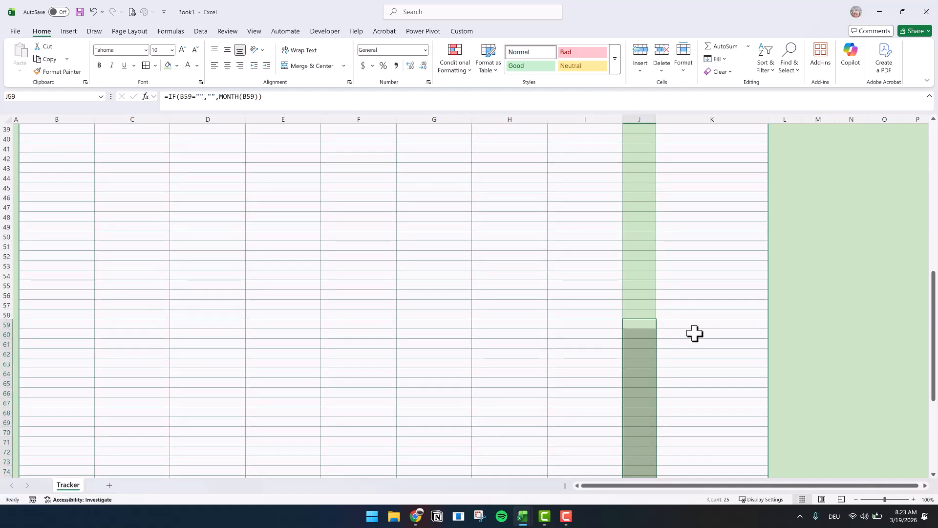
pyautogui.click(640, 118)
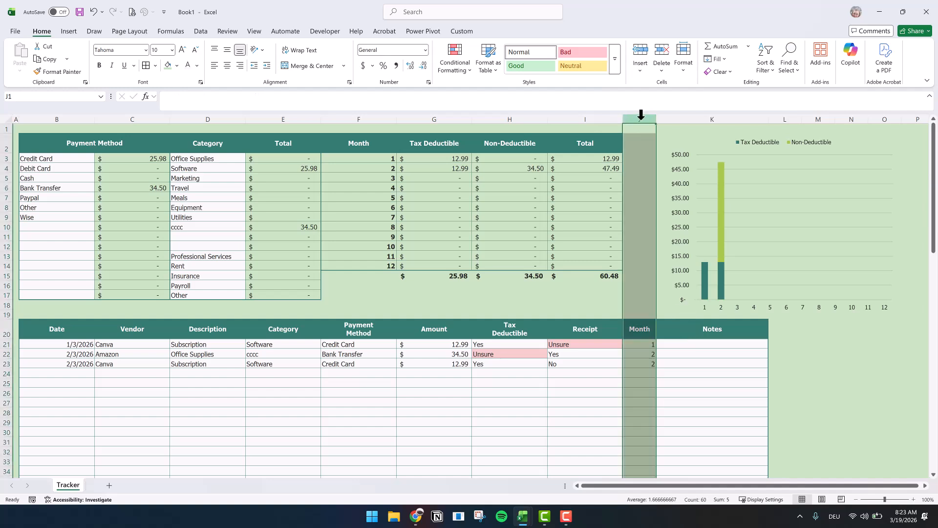
pyautogui.rightClick(641, 116)
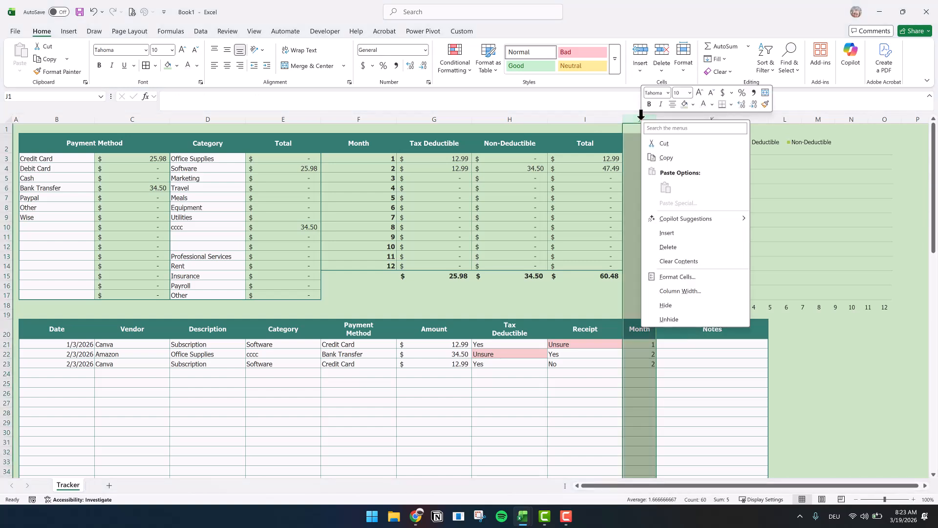
pyautogui.click(667, 305)
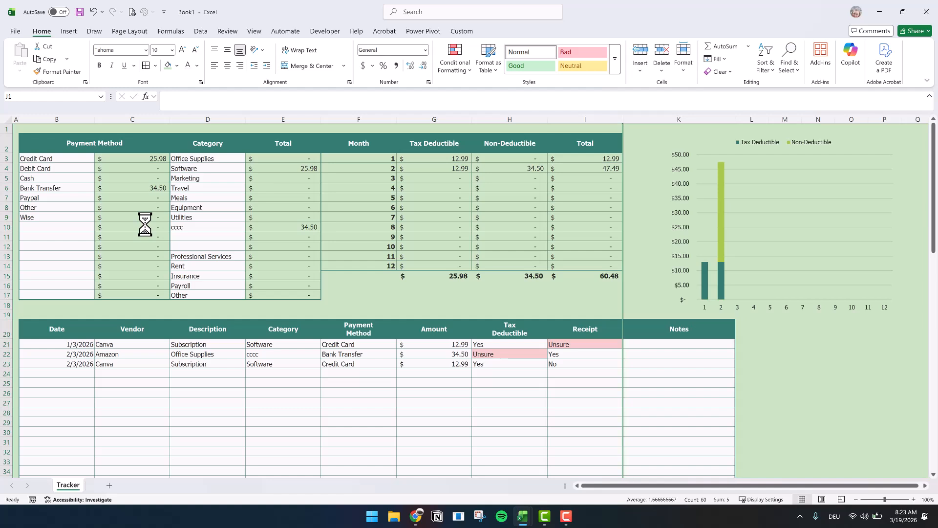
# - Examine the lookup and sum ranges in the Credit Card total's SUMIF formula in C3
pyautogui.click(155, 156)
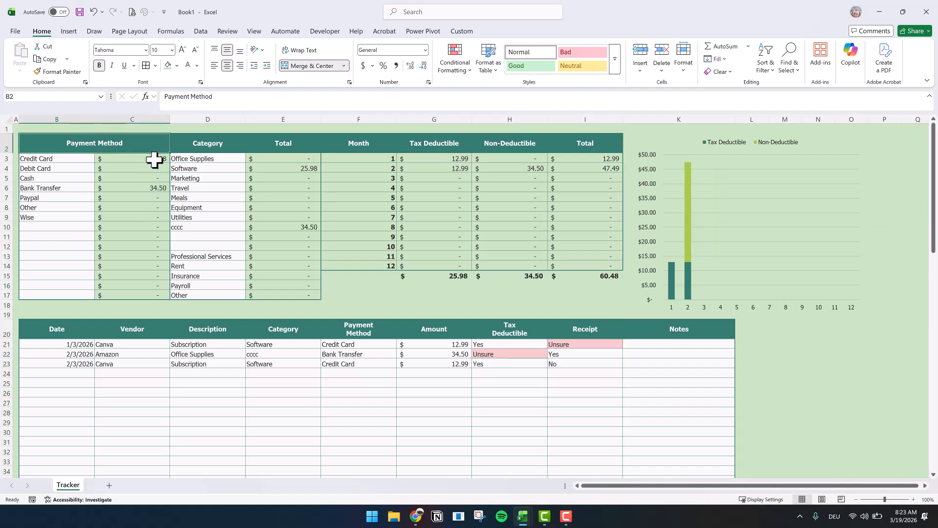
pyautogui.click(216, 98)
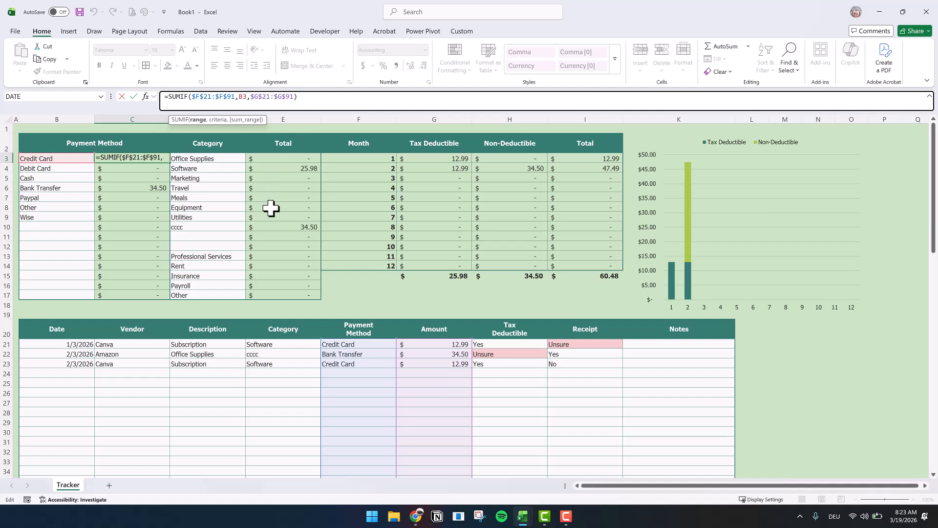
pyautogui.click(165, 399)
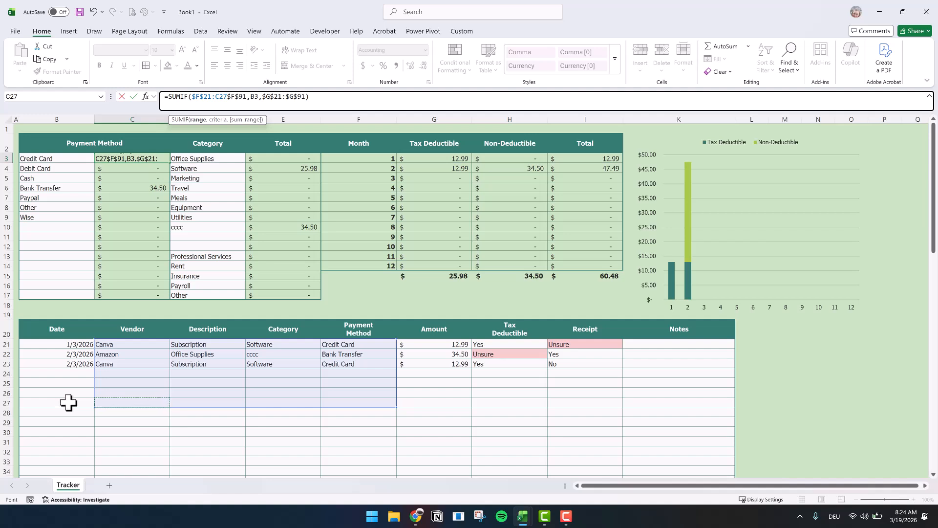
pyautogui.click(68, 402)
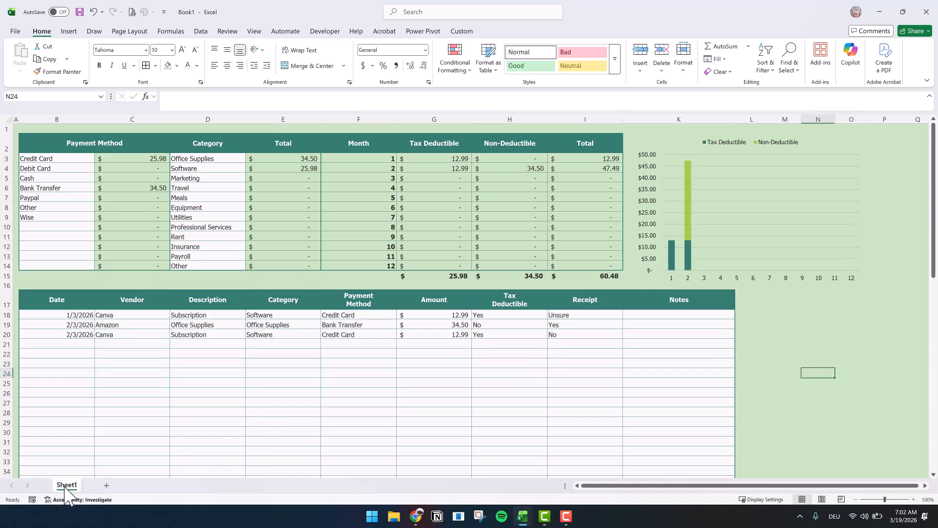
# - Rename the worksheet Sheet1 as Tracker
pyautogui.doubleClick(64, 485)
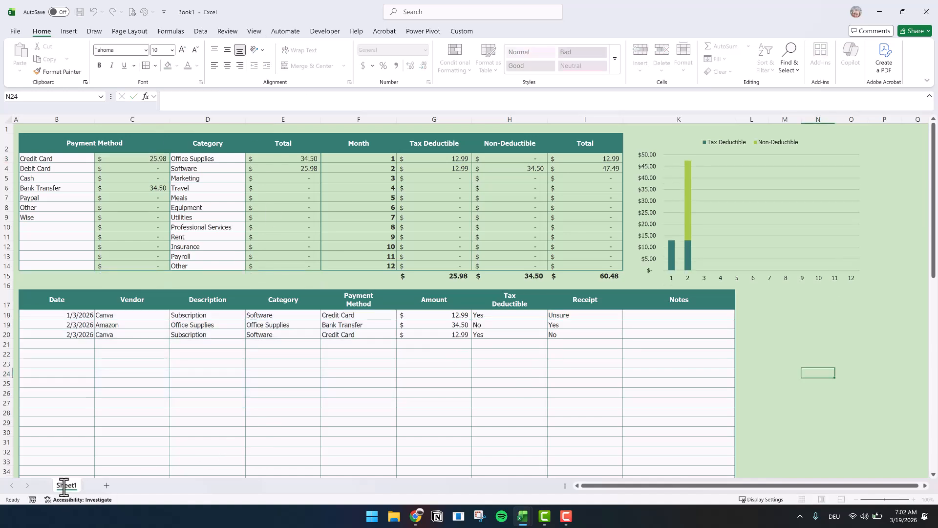
pyautogui.doubleClick(64, 485)
pyautogui.write('Tracker')
pyautogui.click(798, 441)
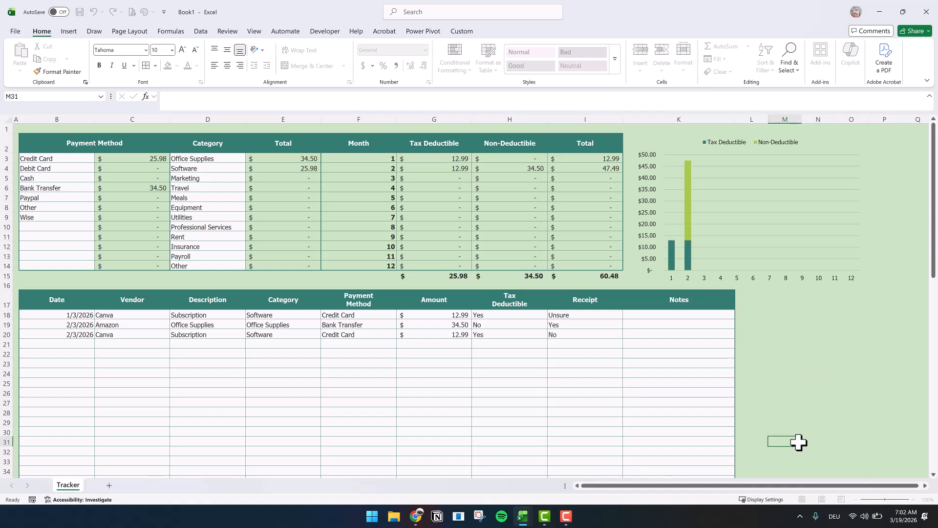